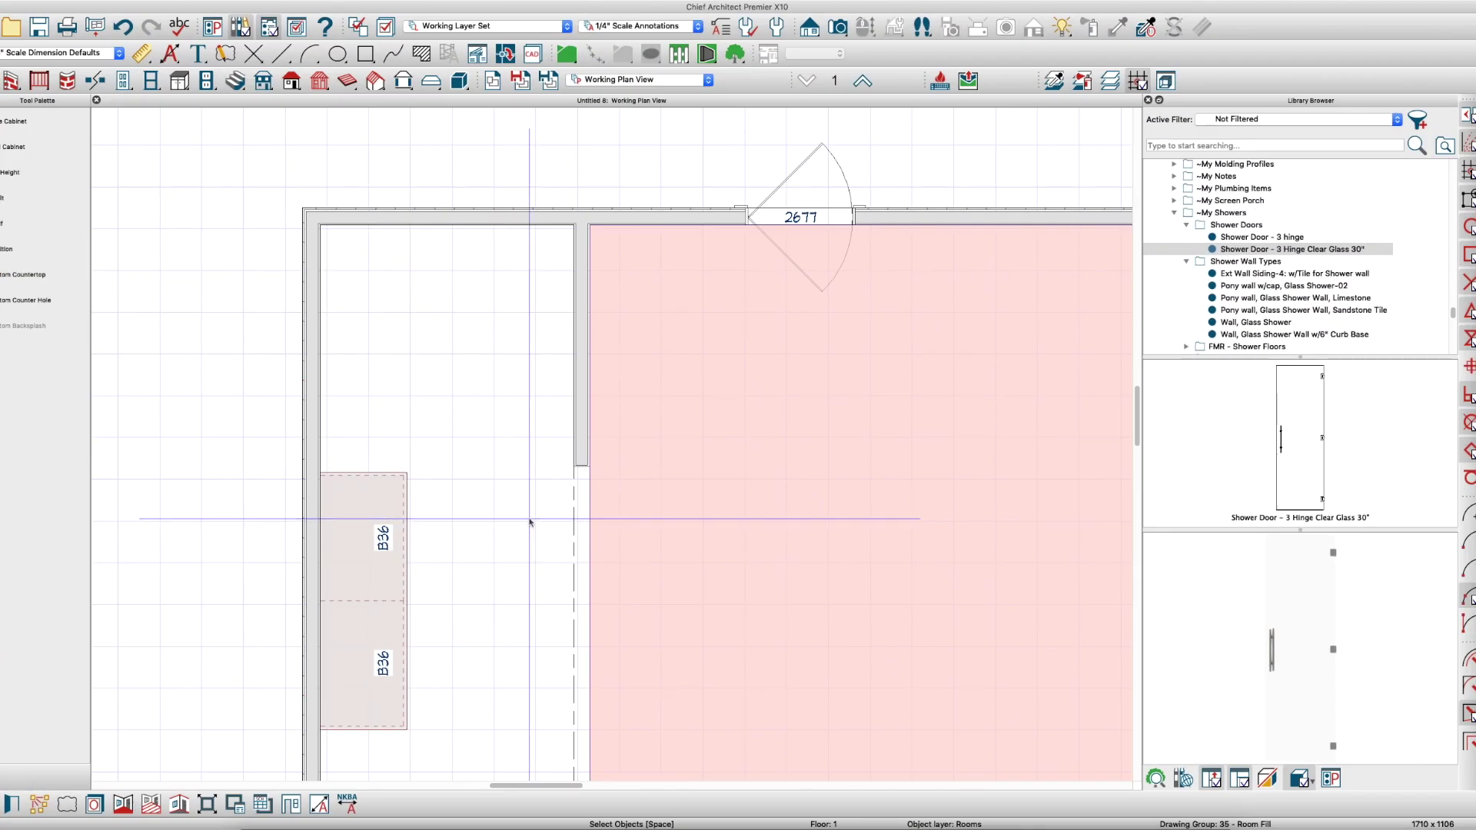
Switch to the web browser's forum topic, open Current Issue.pdf to examine the marked-up shower problem, and close both windows
key("super+Tab")
key("super+Tab")
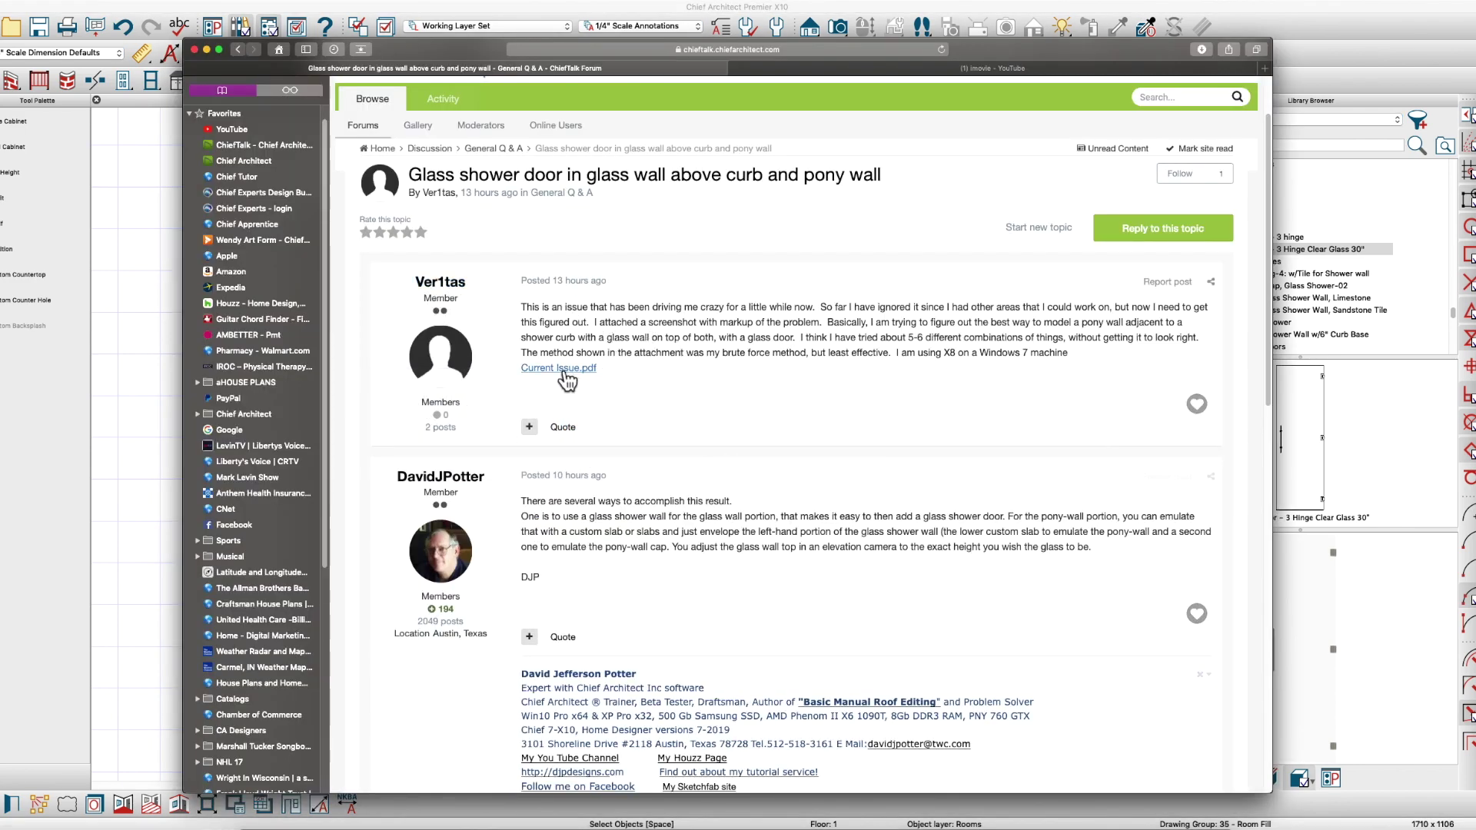
left_click(1190, 817)
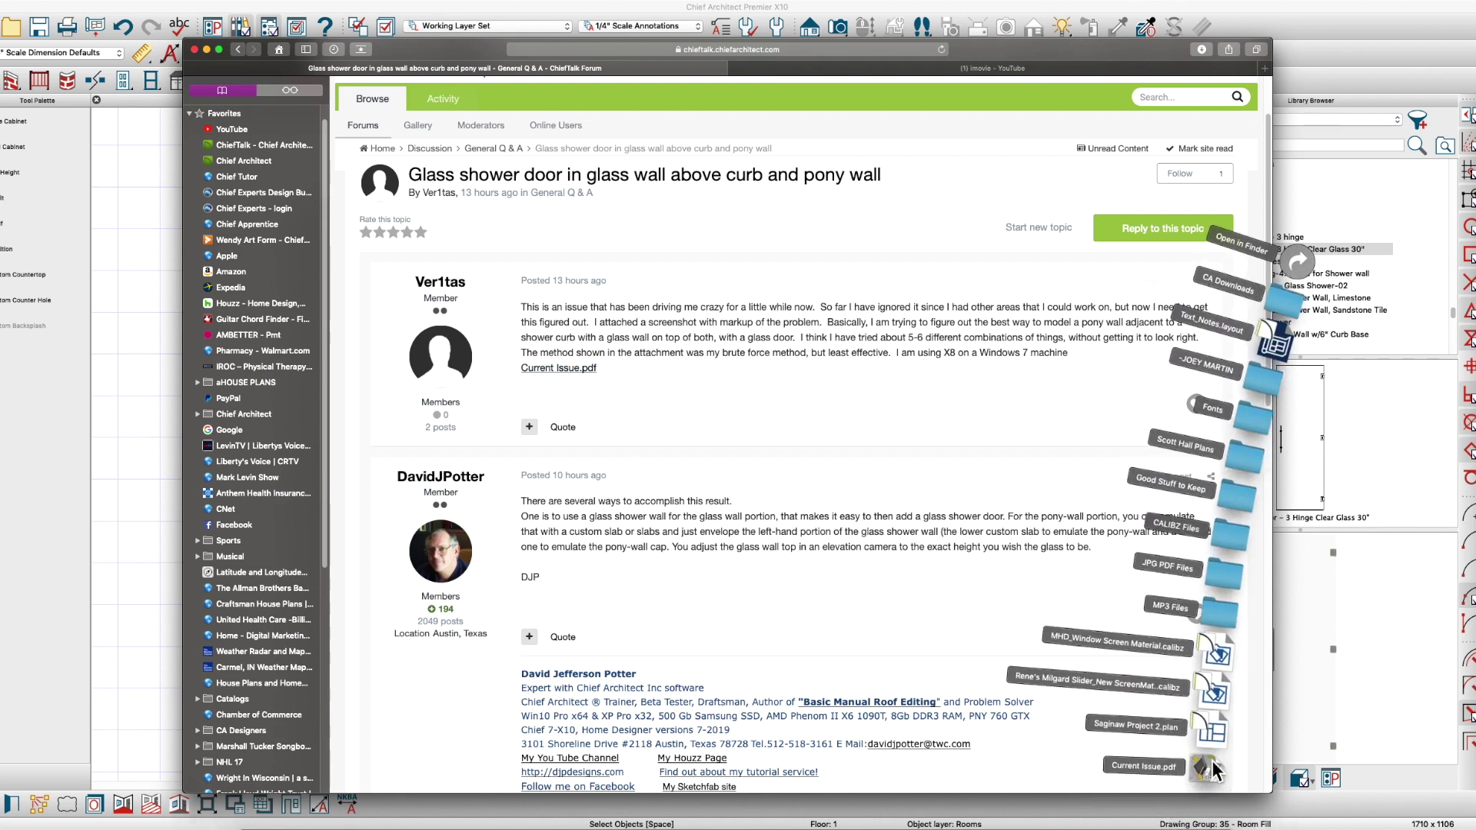
left_click(1206, 767)
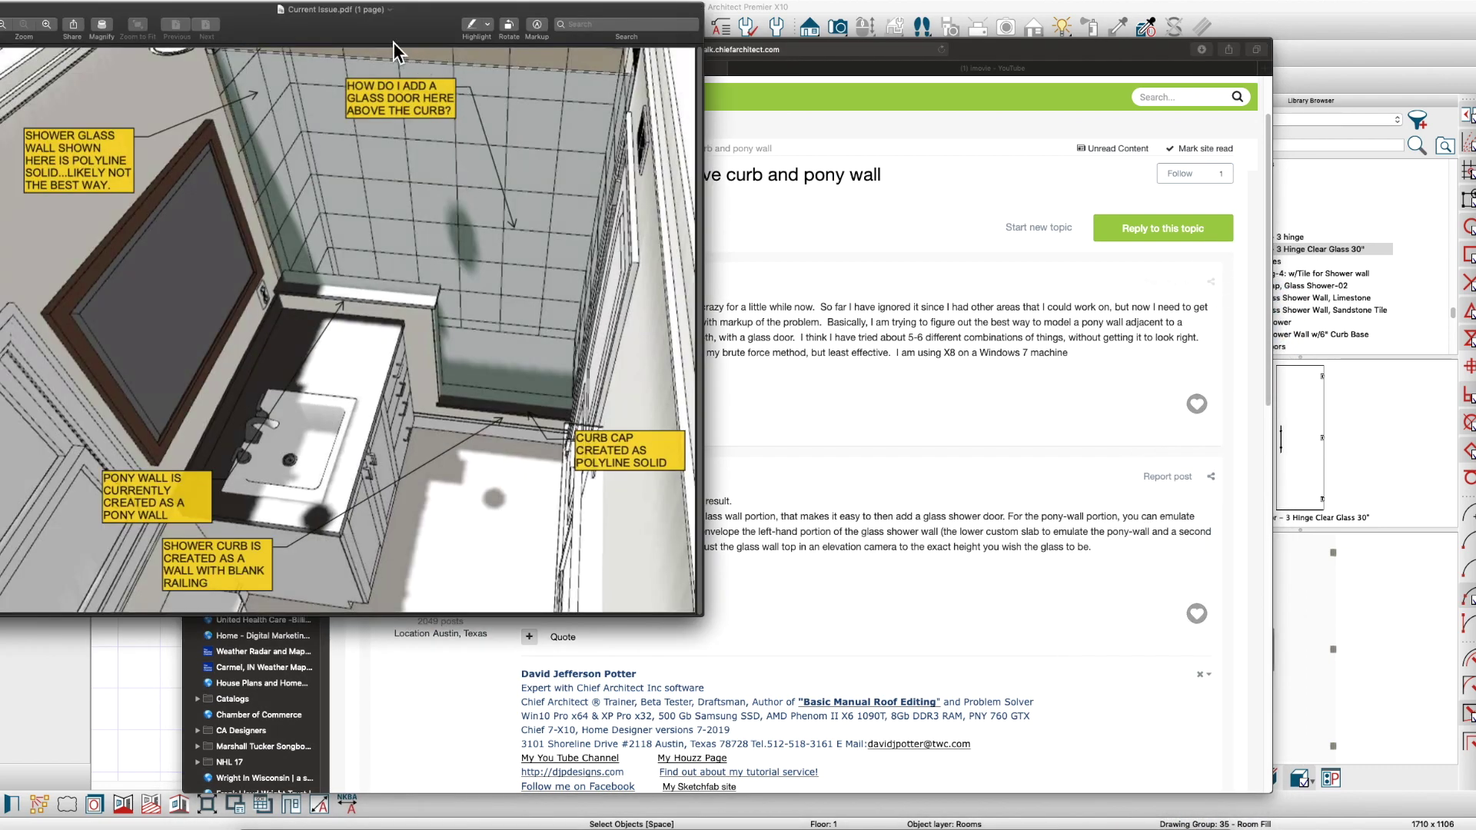
left_click_drag(394, 43, 621, 96)
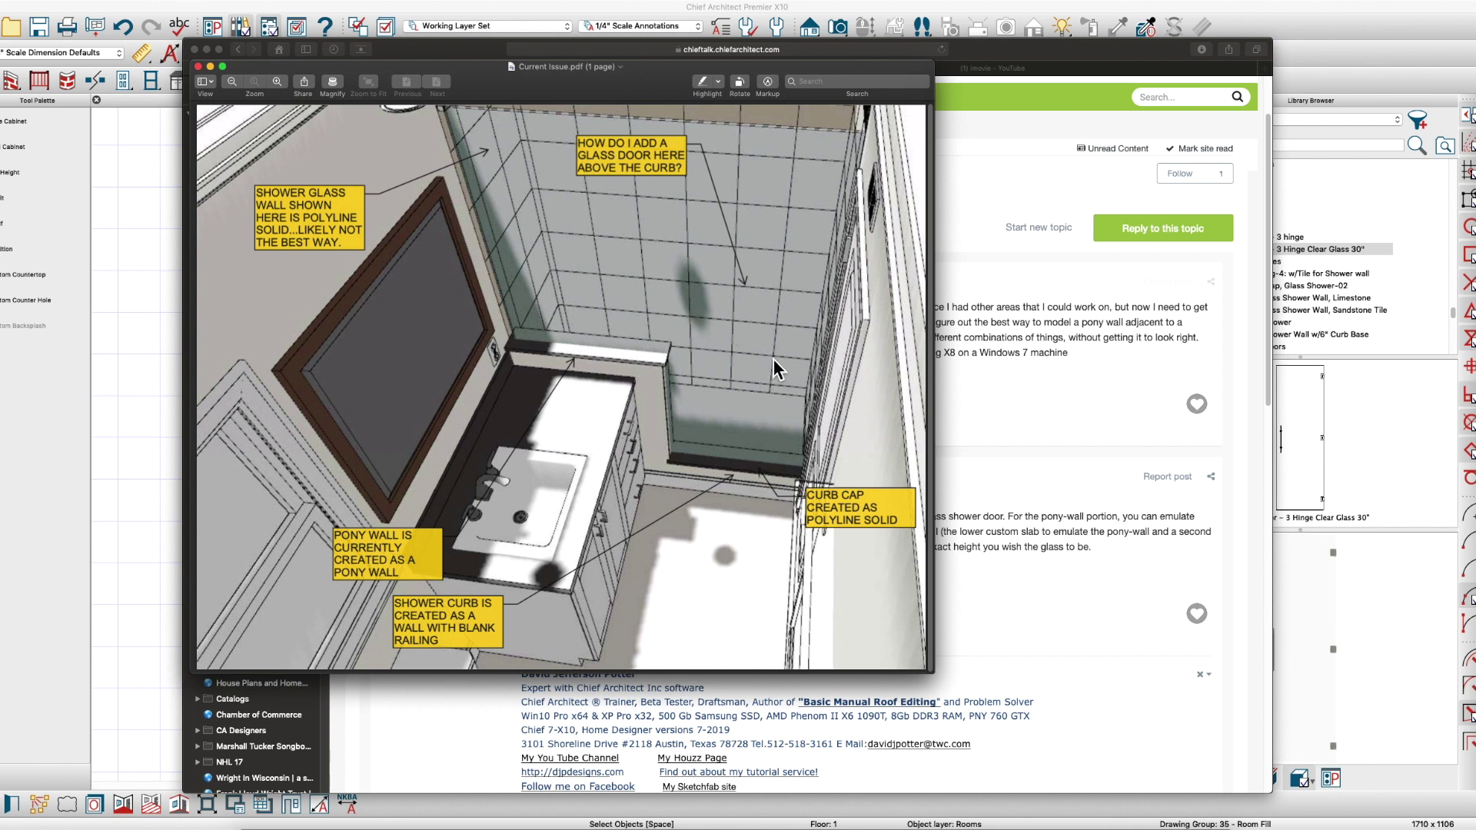
left_click(195, 49)
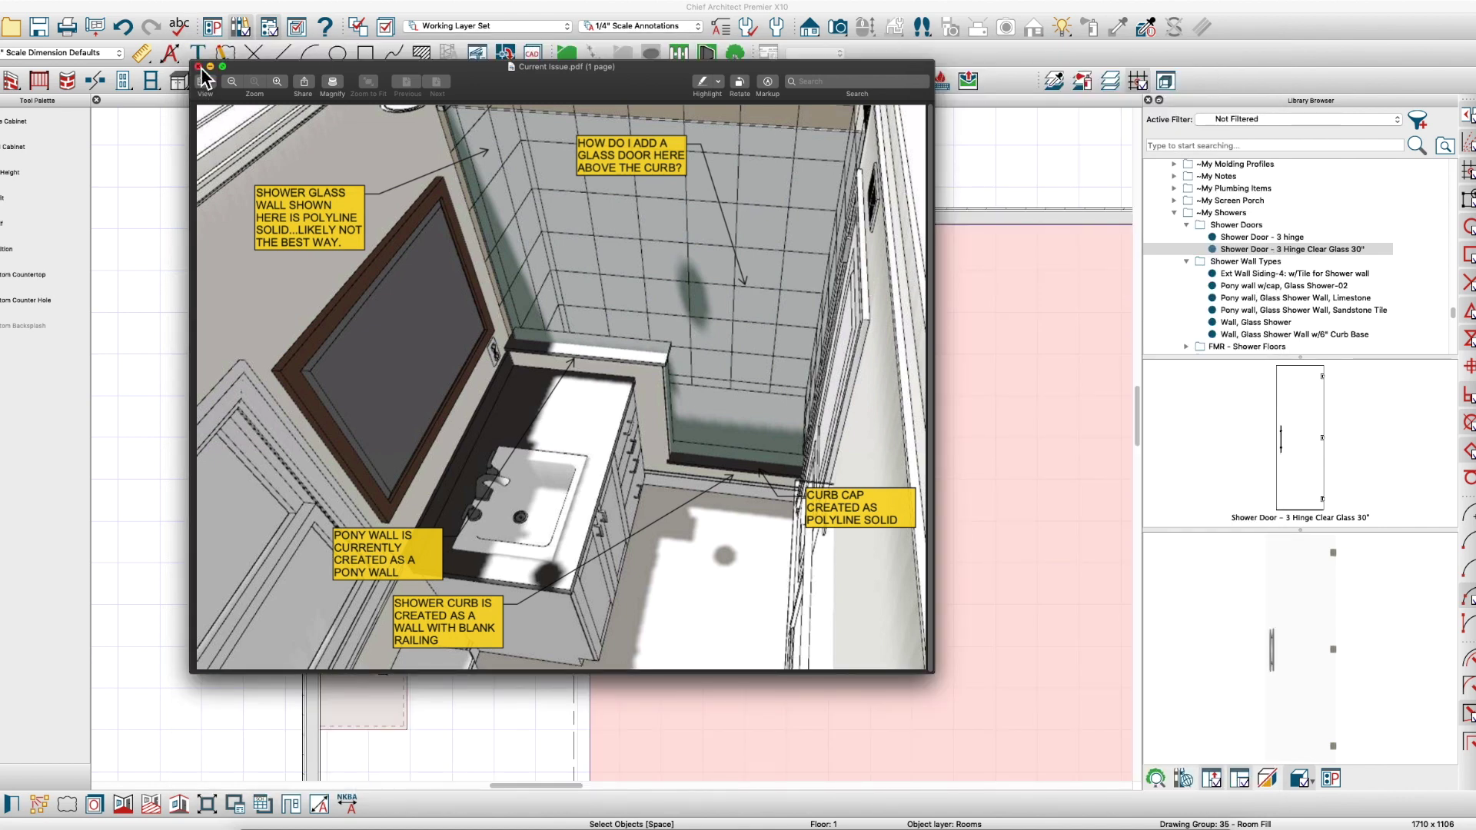
left_click(198, 67)
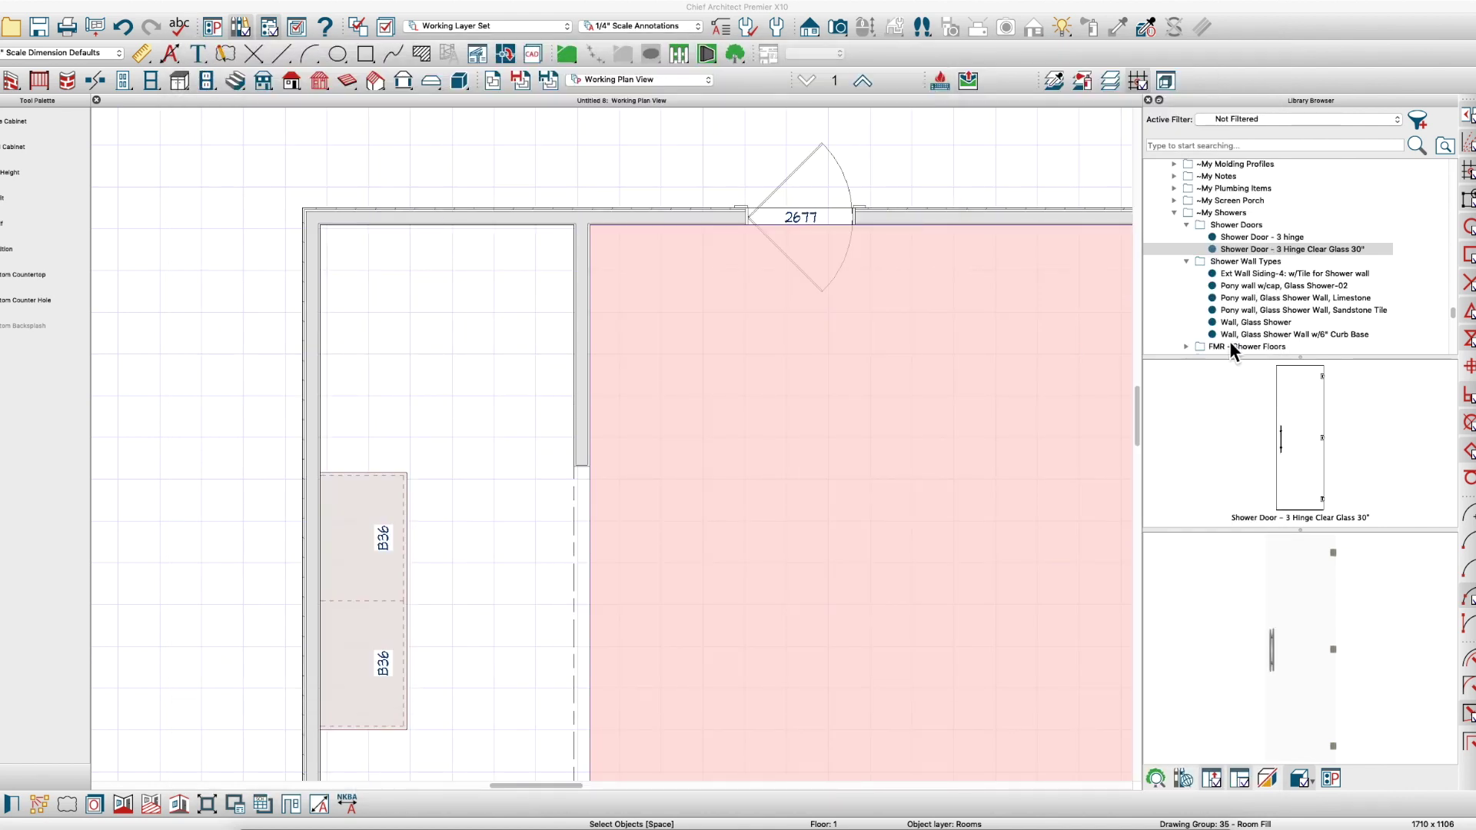
Draw a library wall of type "Pony wall, Glass Shower Wall, Sandstone Tile" across the narrow room, between the exterior wall and the partition
left_click(447, 322)
key("Escape")
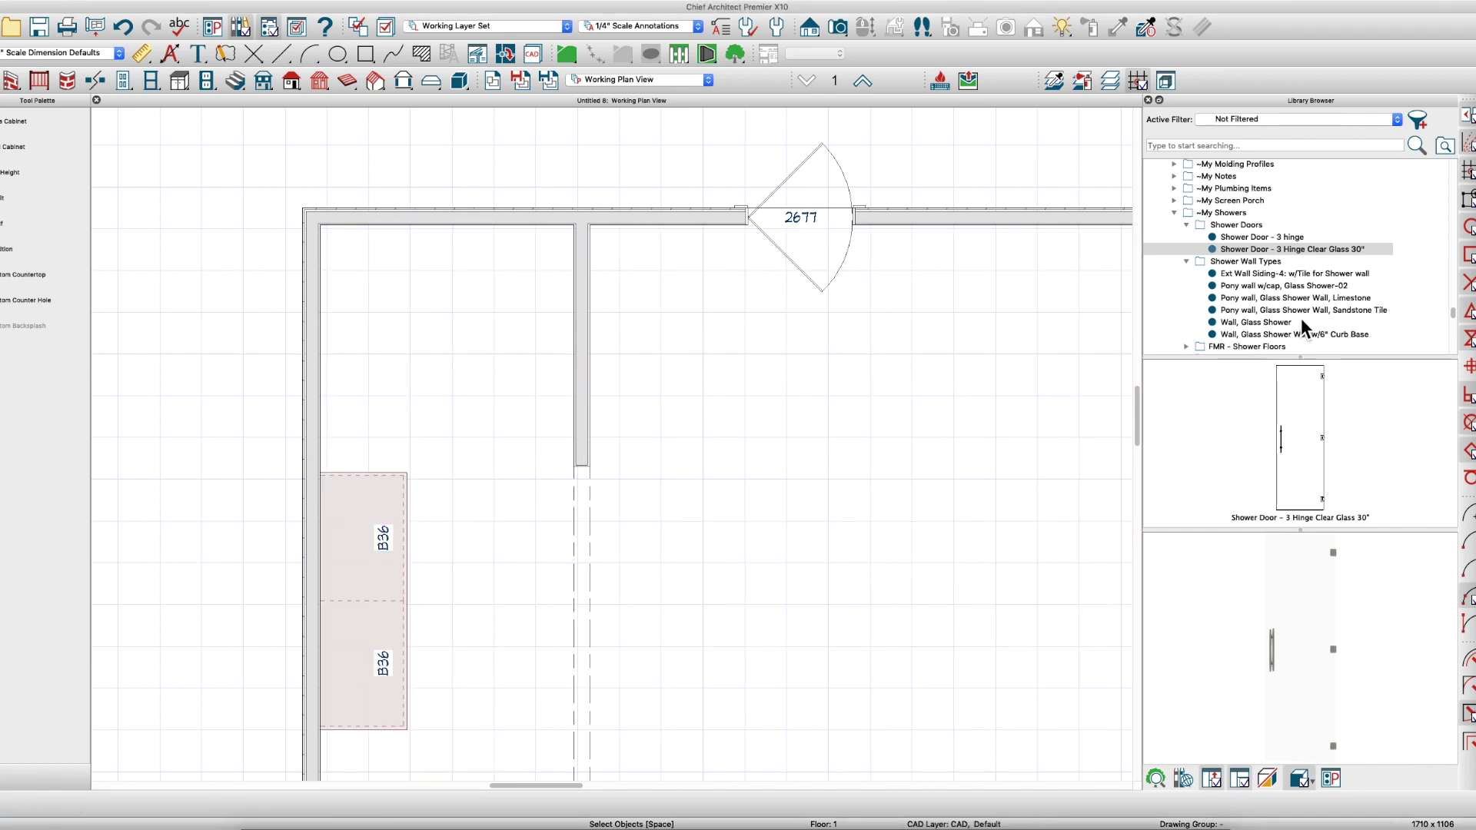
left_click(1288, 310)
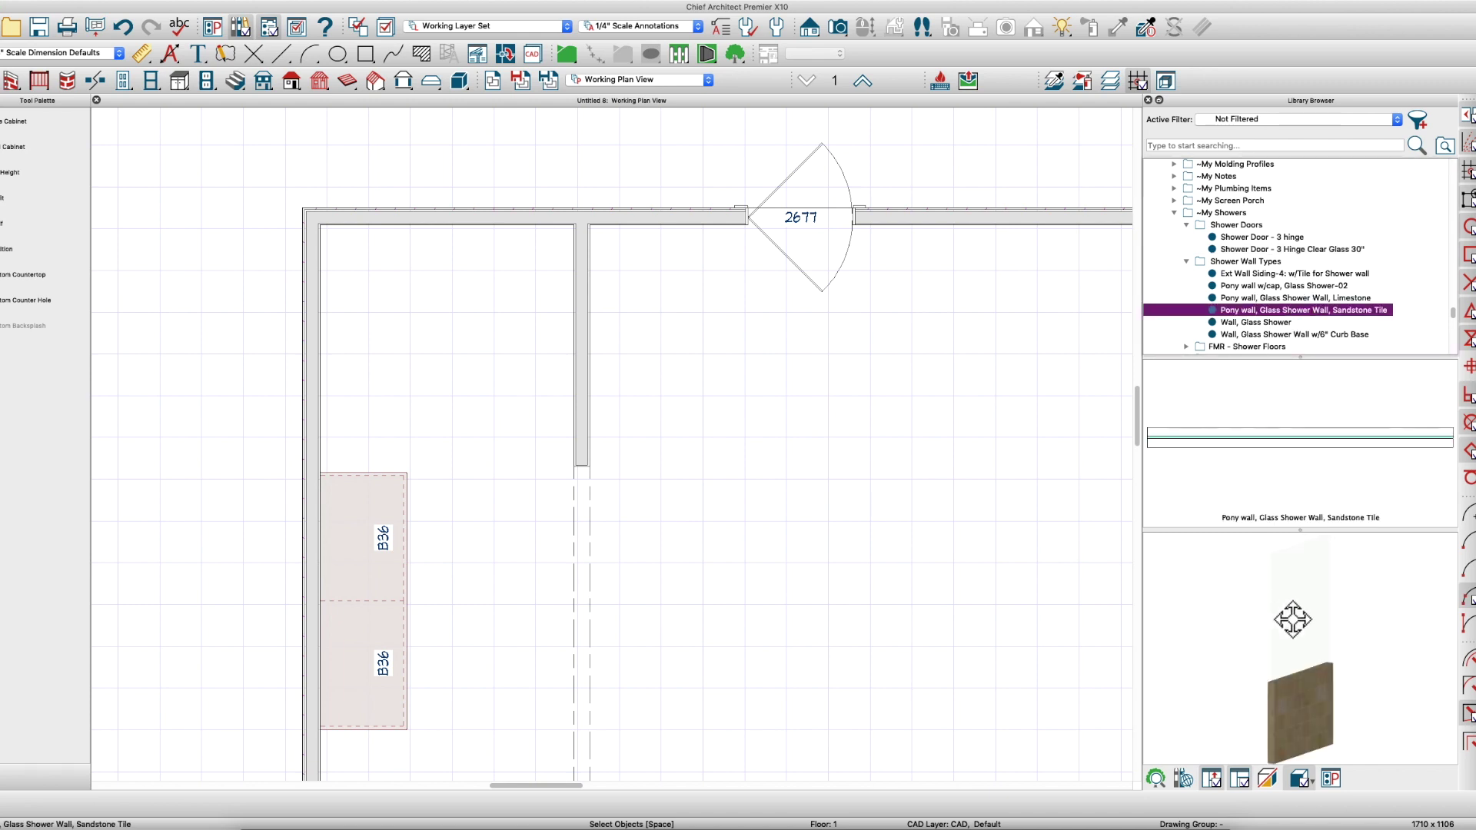
left_click_drag(1342, 727, 1329, 726)
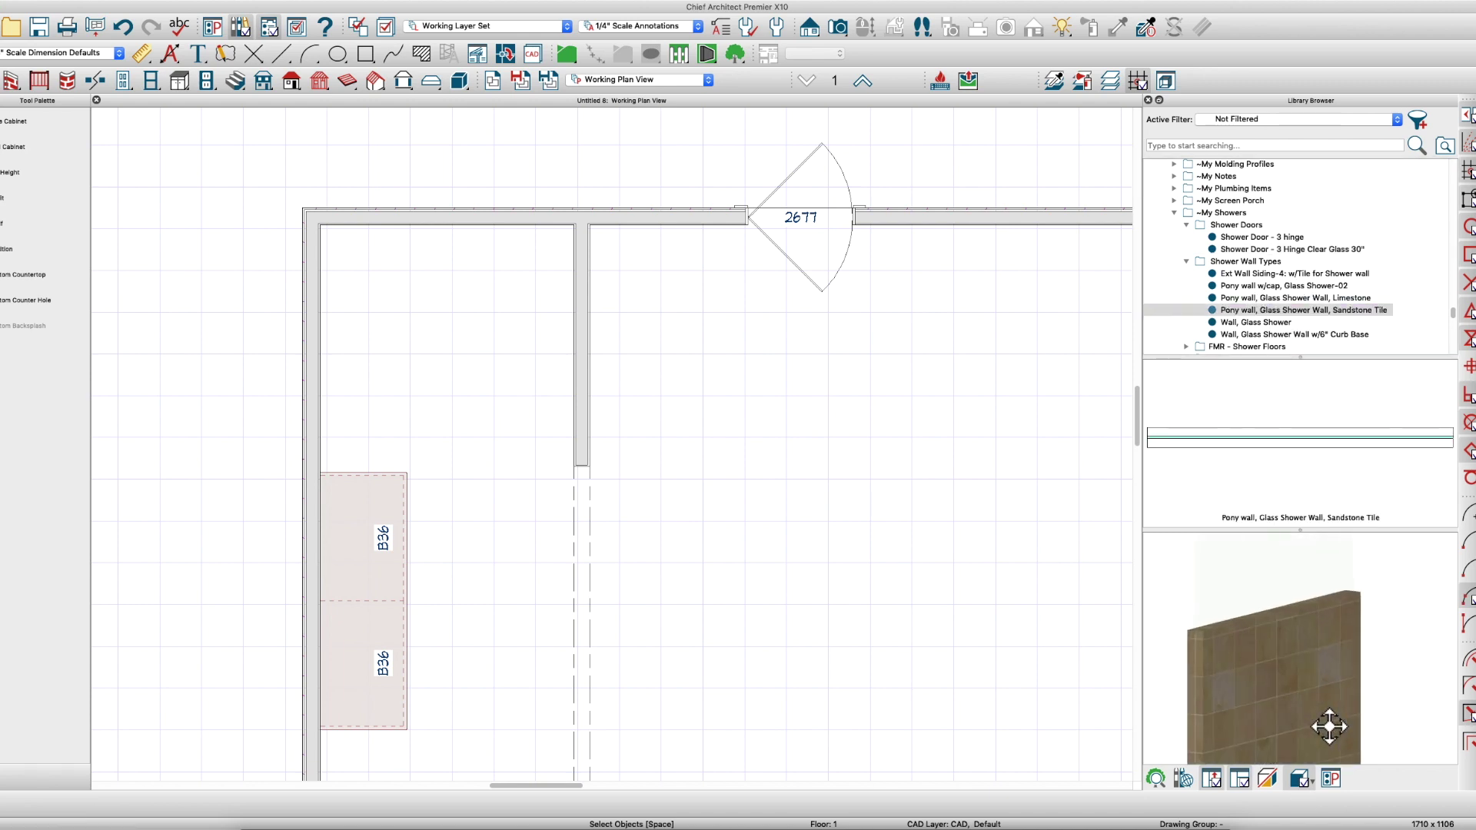
left_click_drag(1238, 669, 1256, 597)
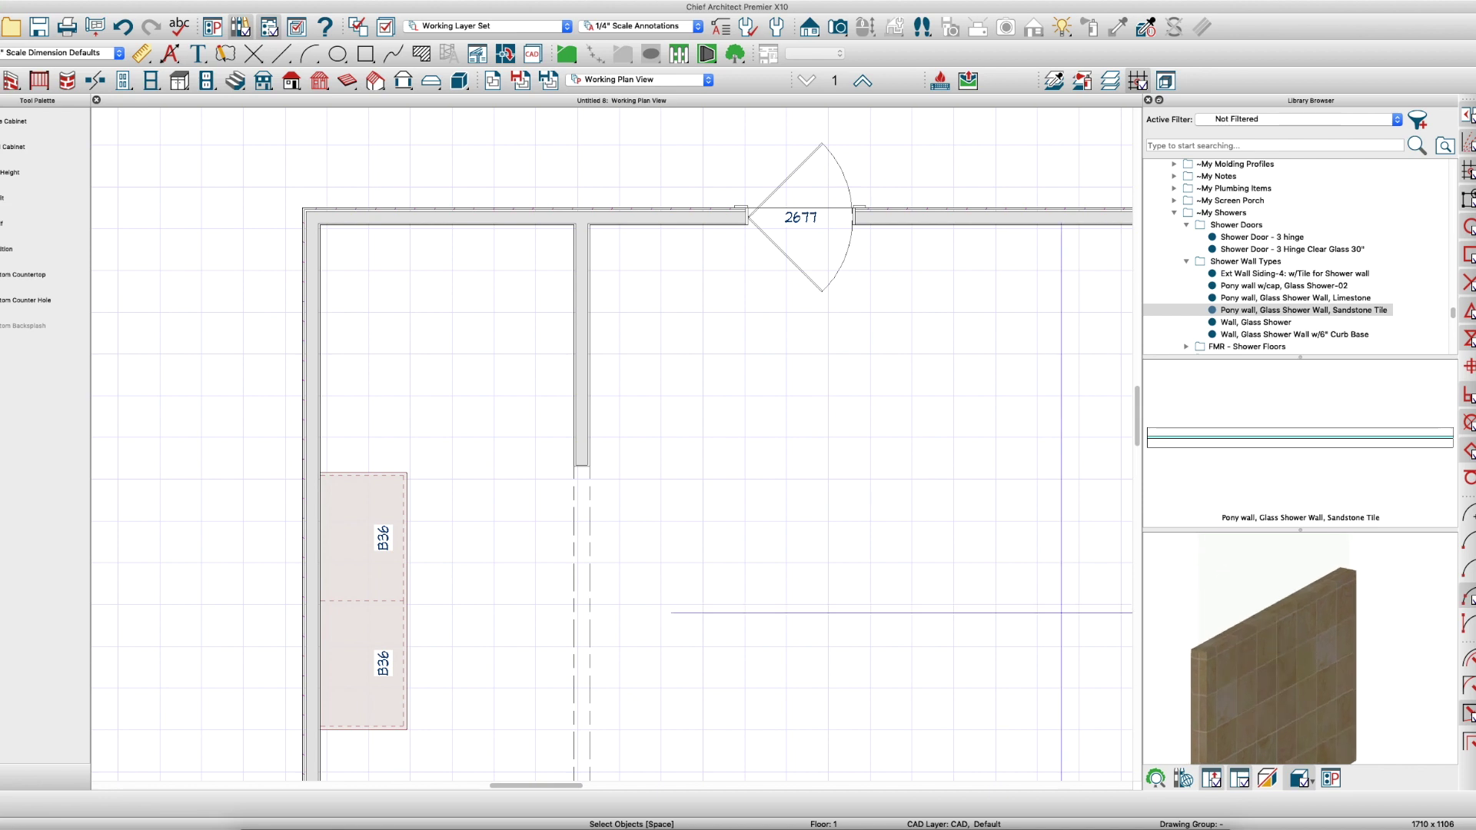
left_click_drag(306, 378, 575, 378)
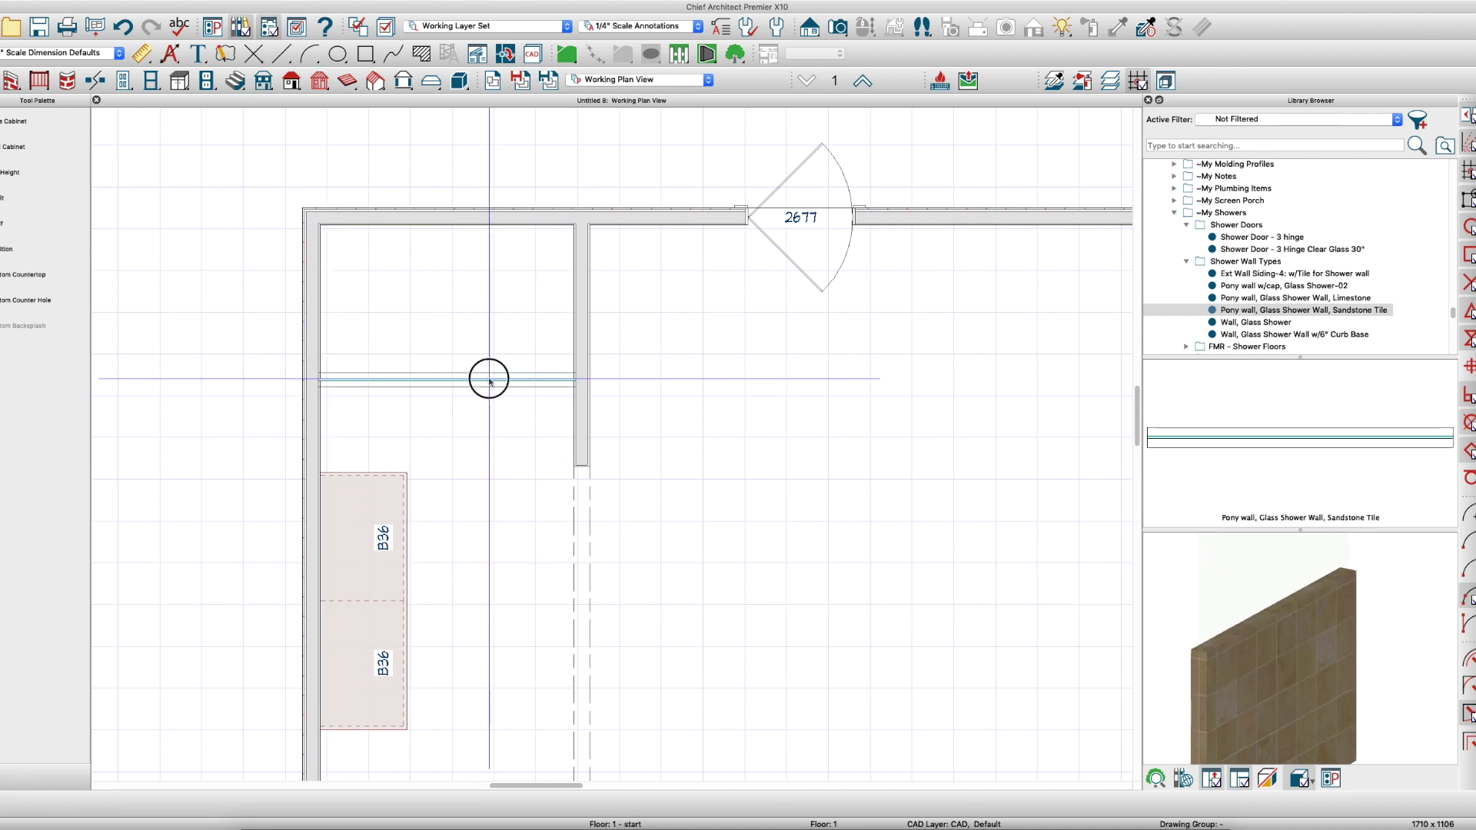
Open the new shower wall's specification and examine its wall type settings and 3D preview
double_click(490, 380)
left_click_drag(1119, 627, 1138, 608)
left_click(510, 331)
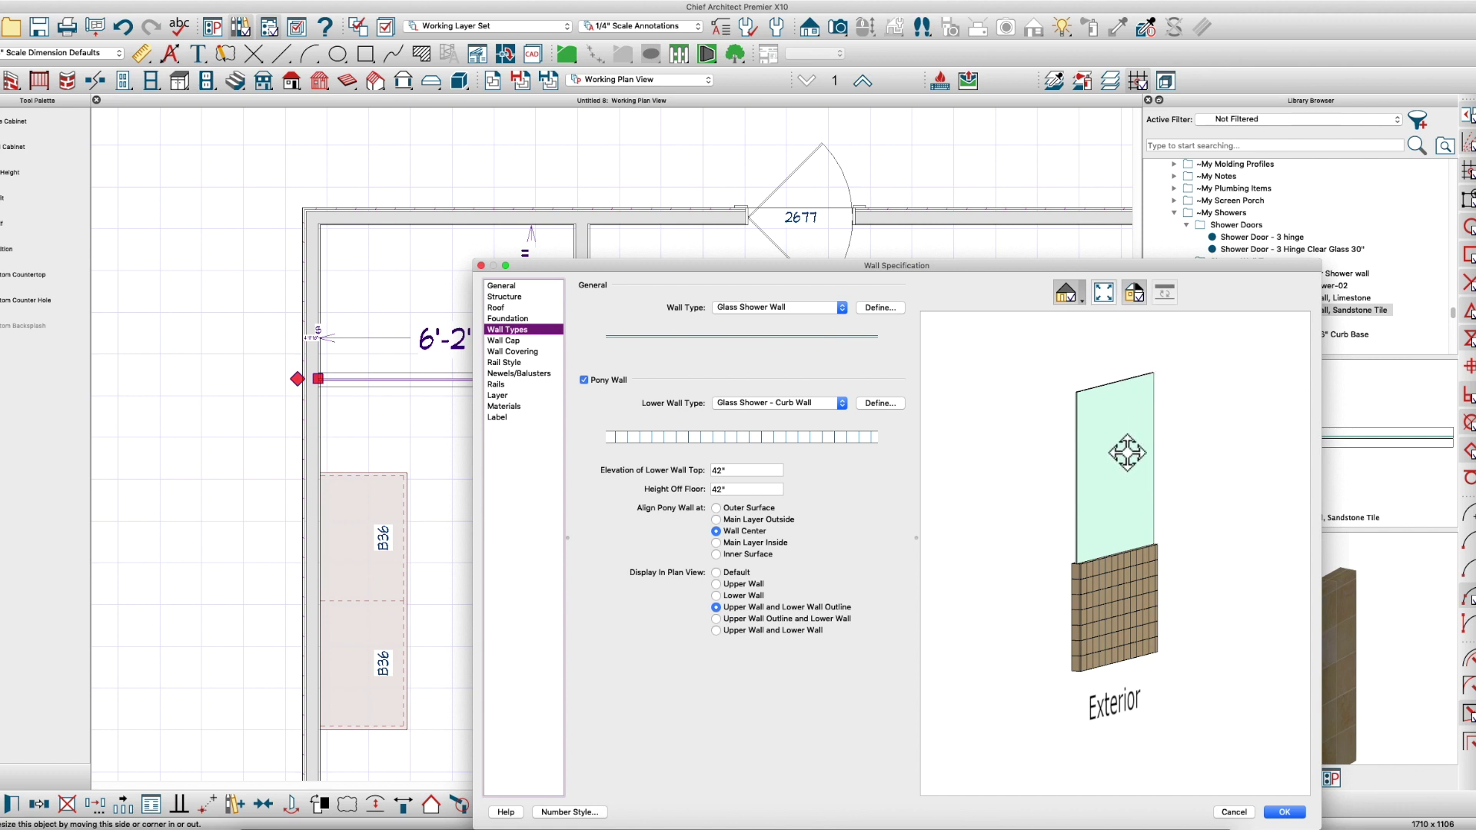
left_click_drag(1123, 435, 1135, 486)
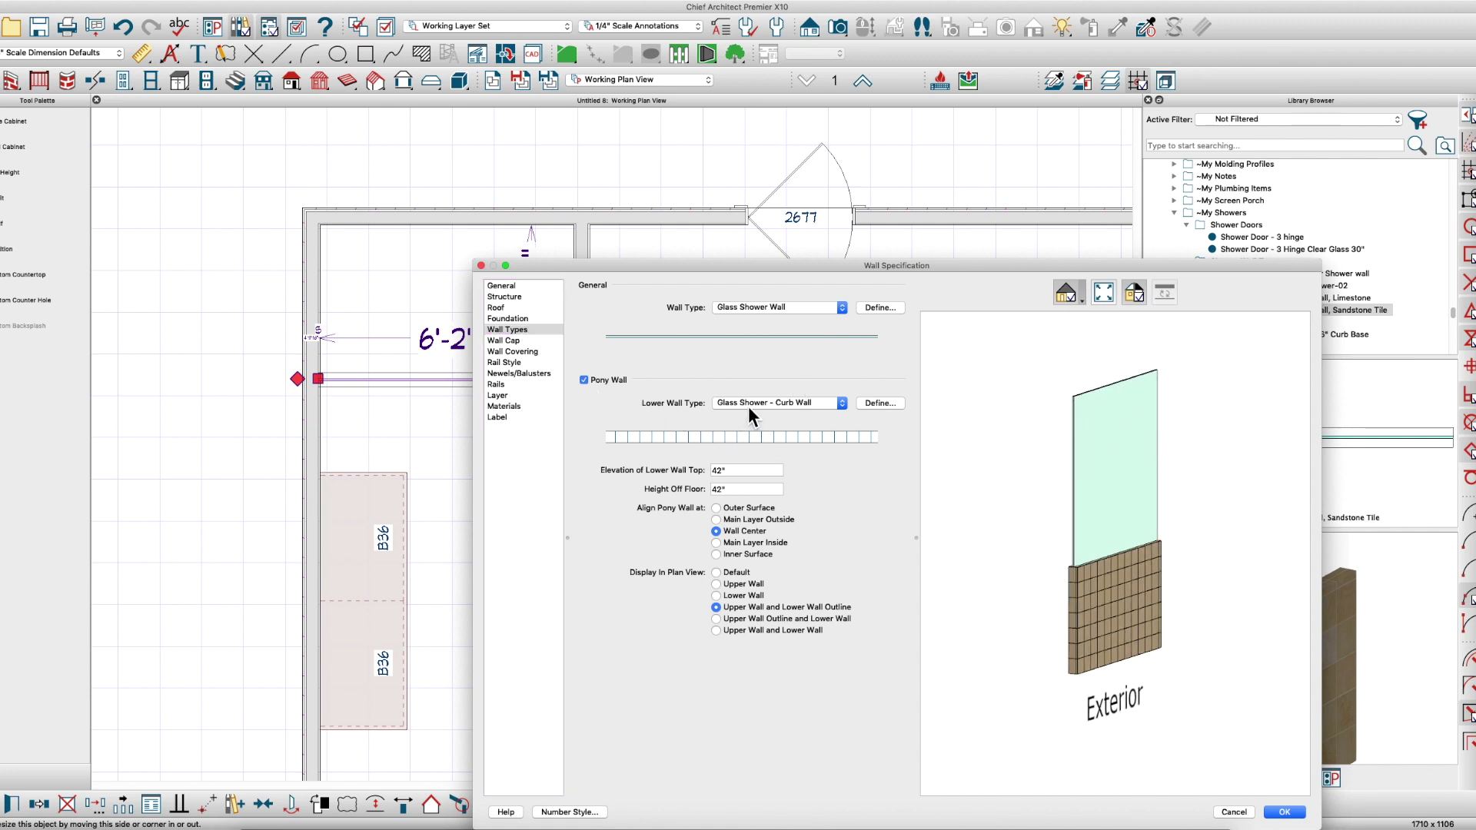
Review the Glass Shower - Curb Wall definition, keep Sandstone Tile as its main layer material, and accept the wall specification
left_click(880, 404)
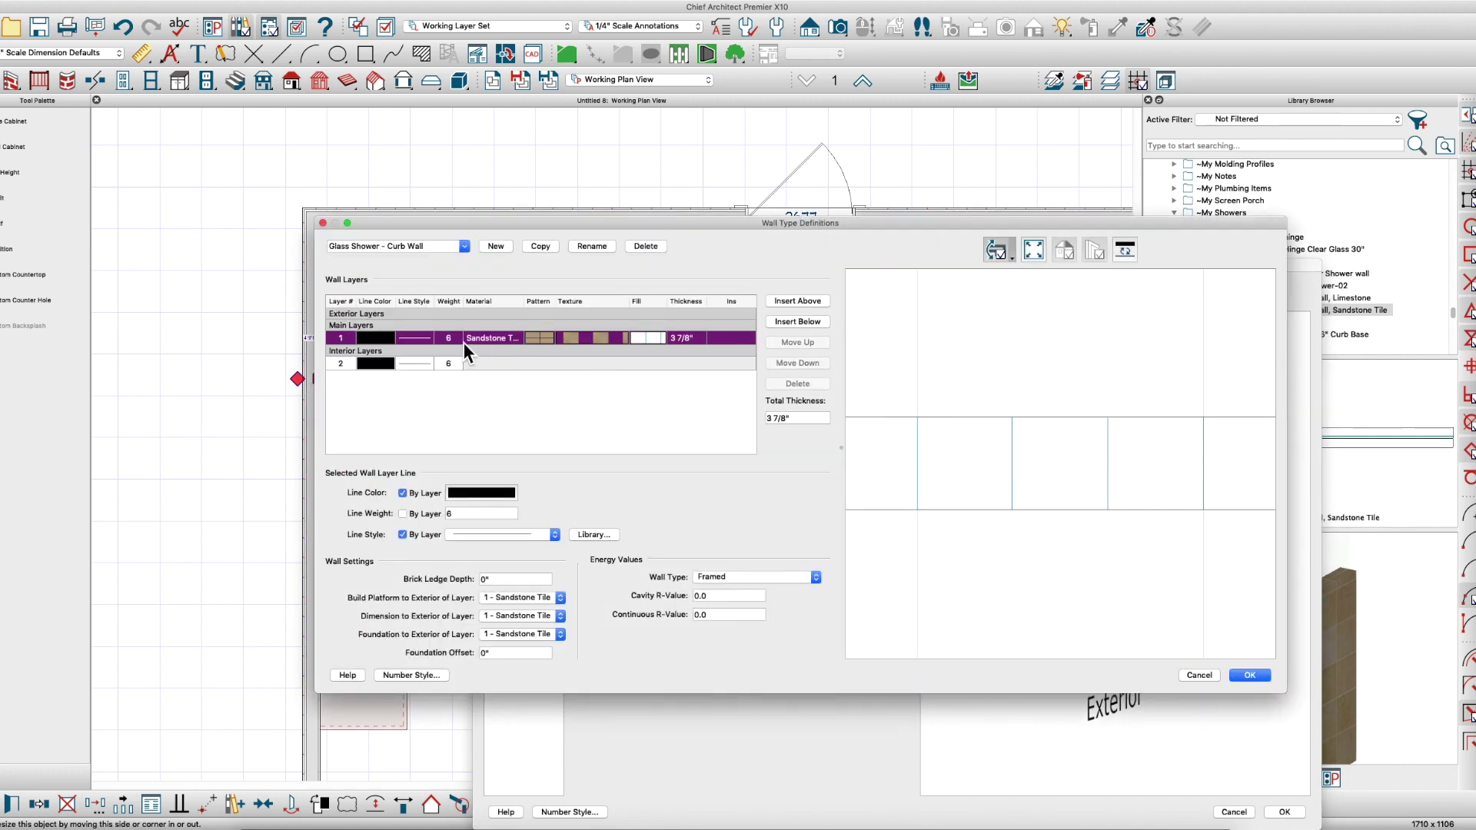
double_click(580, 341)
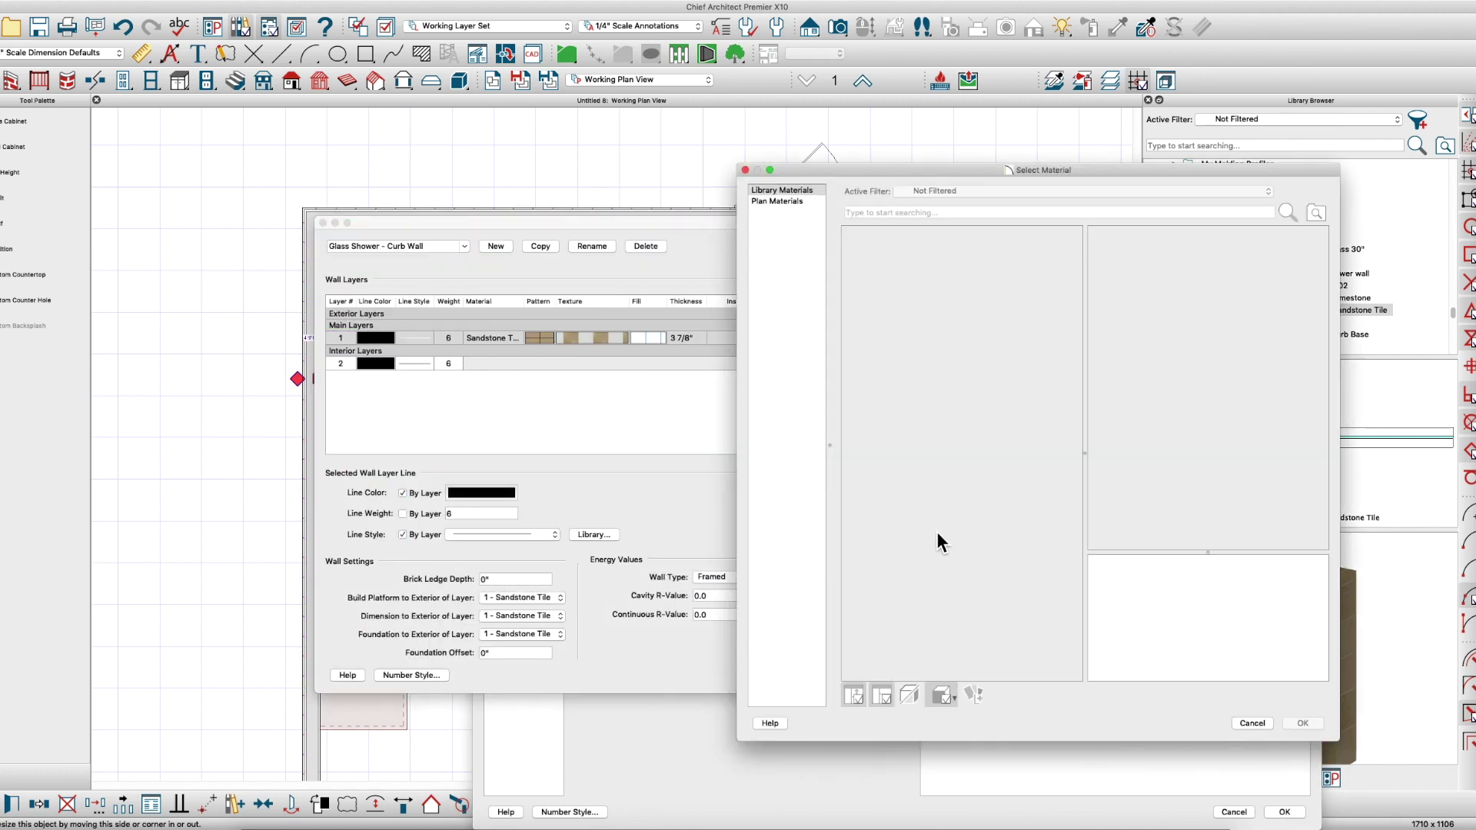
left_click(796, 202)
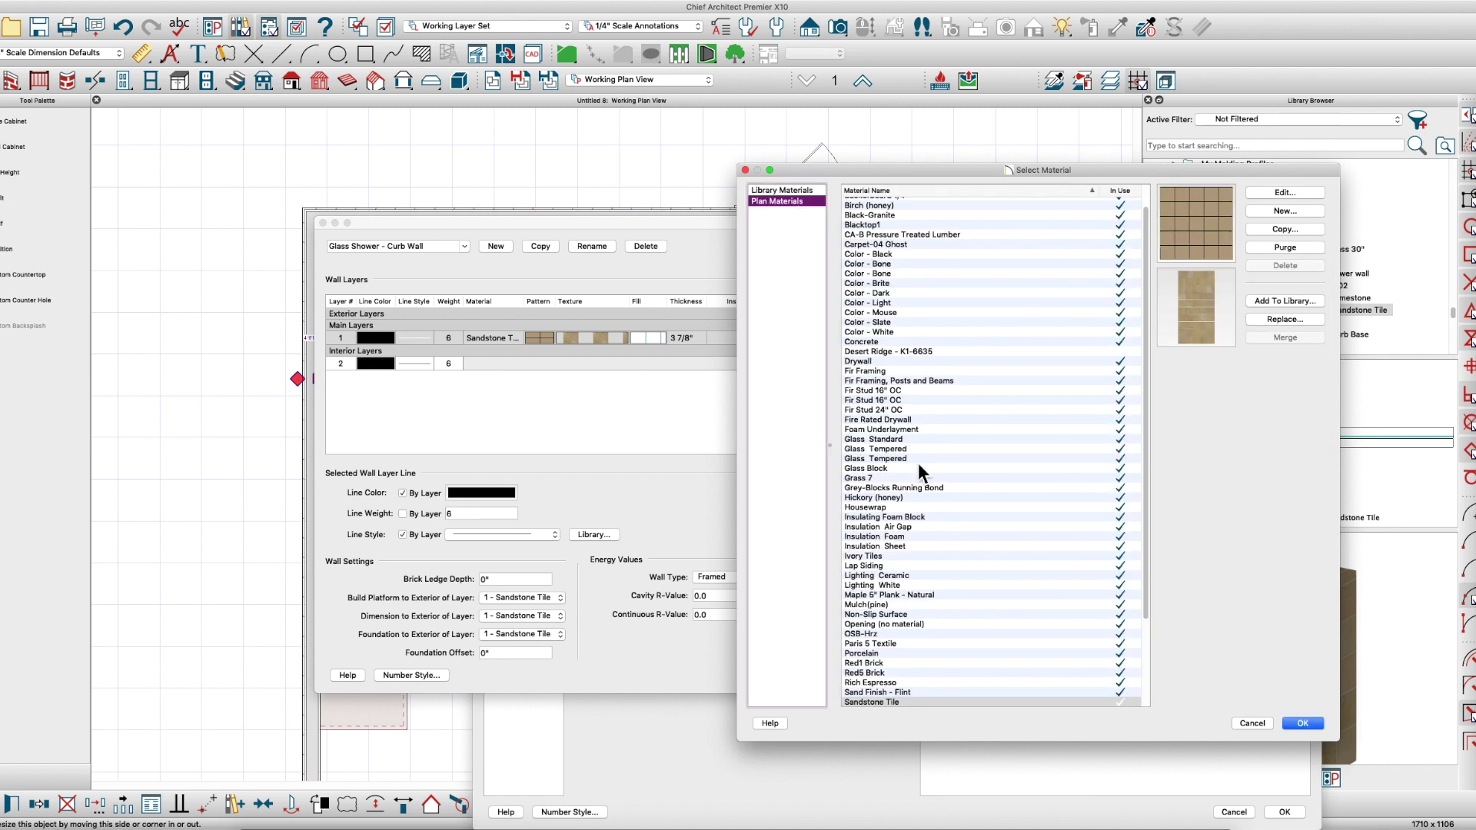
scroll(900, 654, "down", 2)
left_click(897, 650)
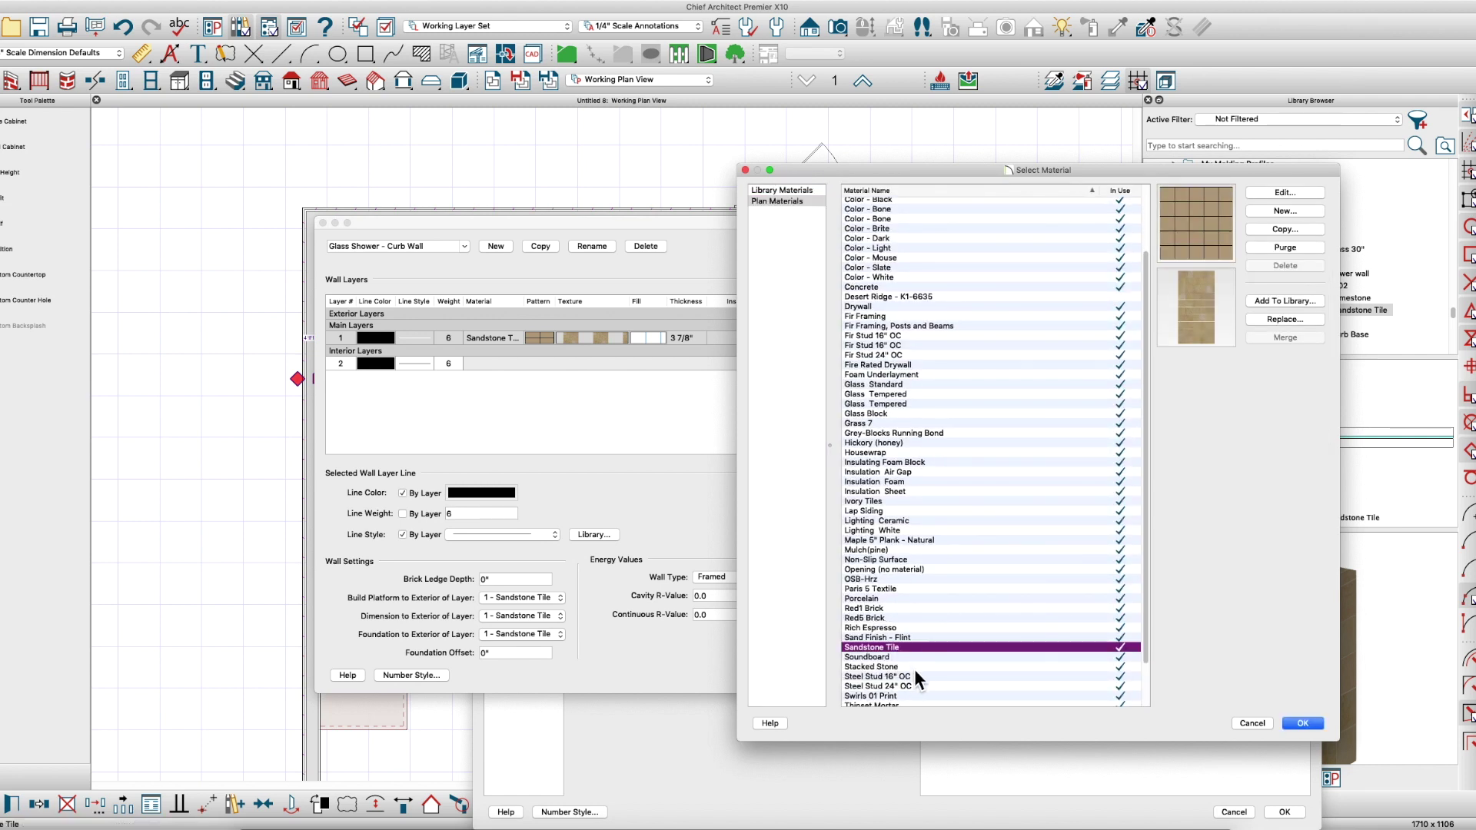
left_click(1308, 724)
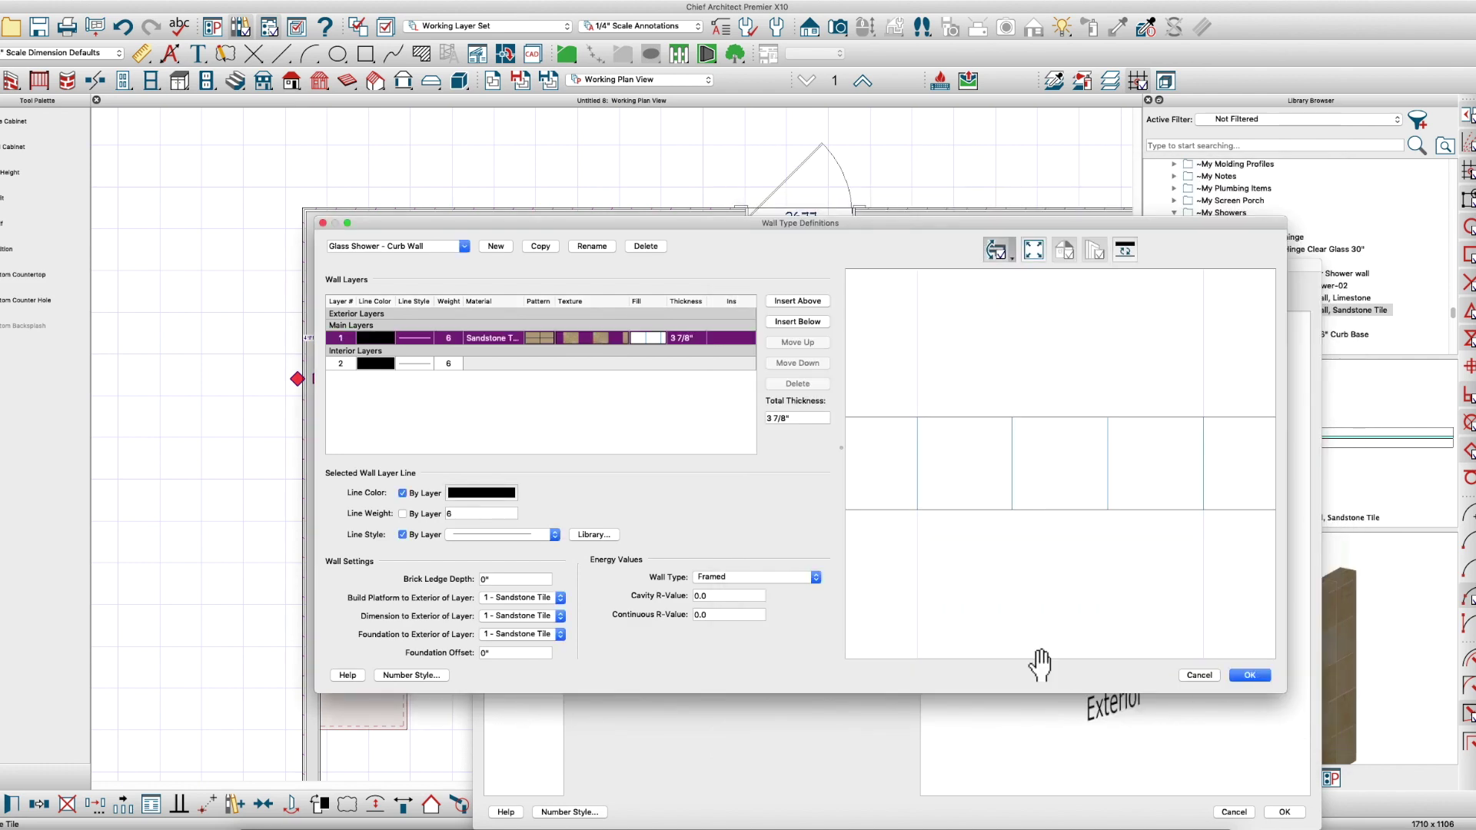
left_click(1249, 676)
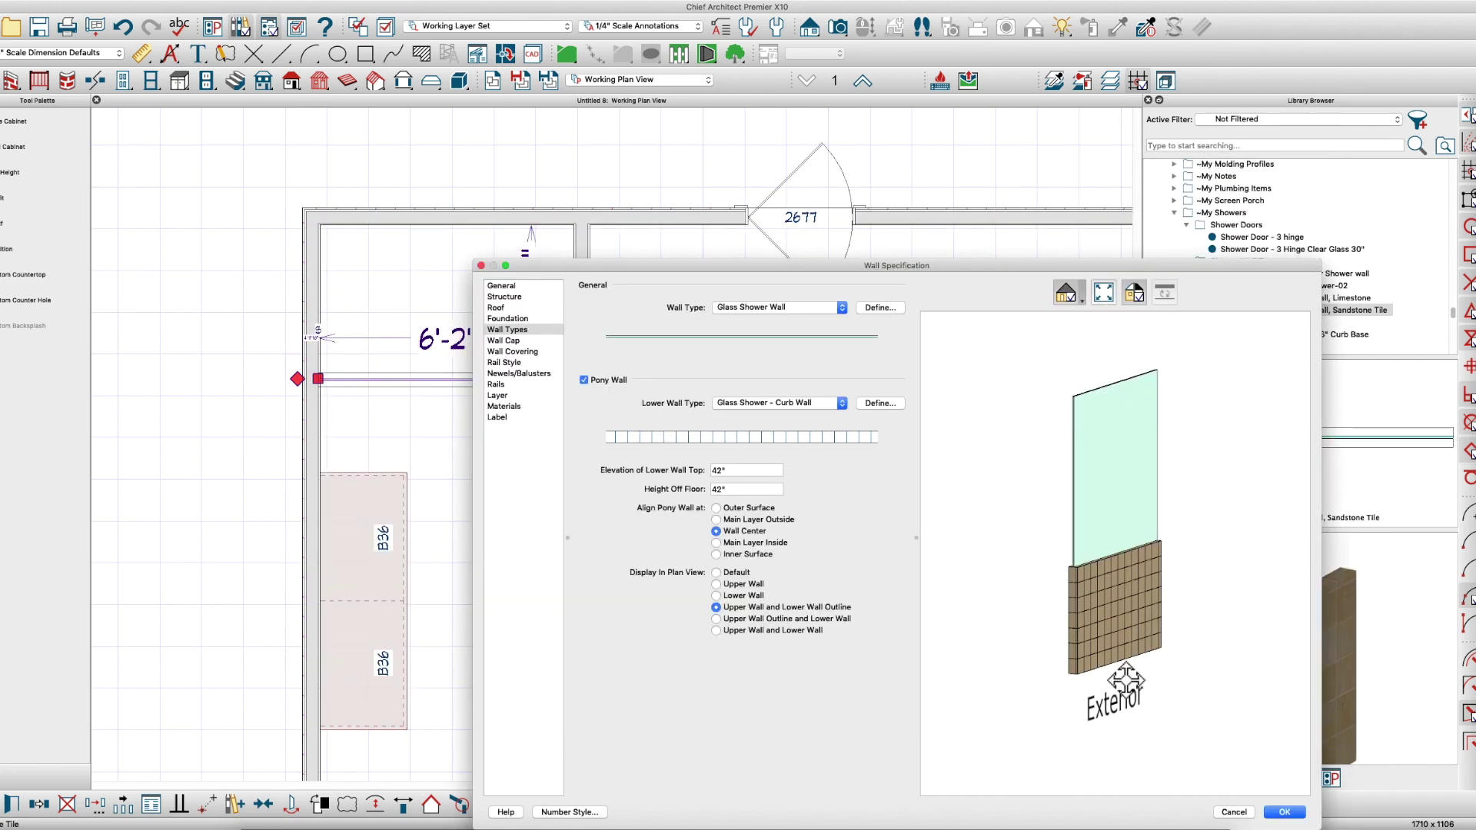
key("Return")
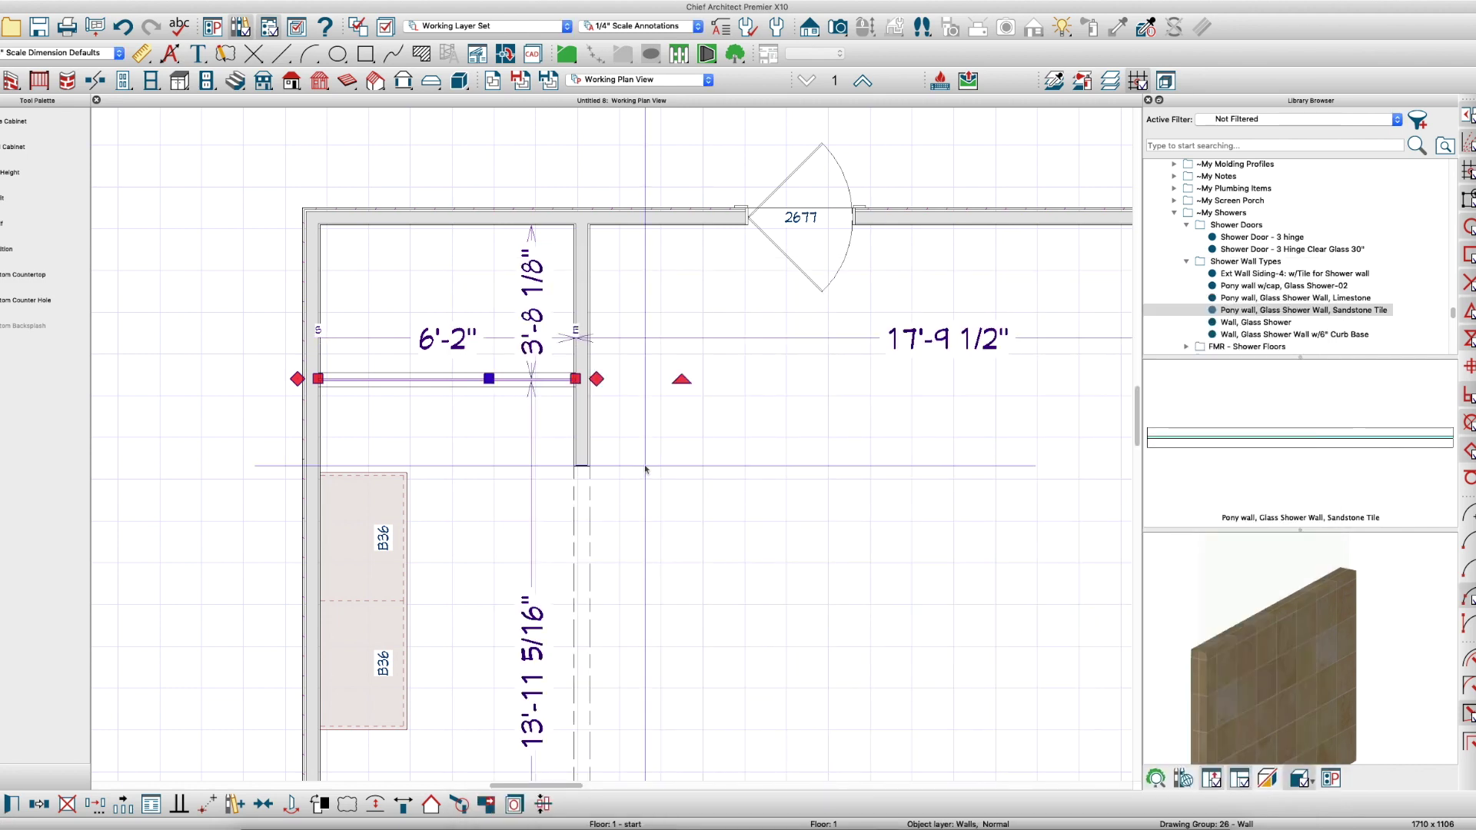
Set the distance between the shower wall and the room's back exterior wall to 42 inches
scroll(322, 339, "up", 2)
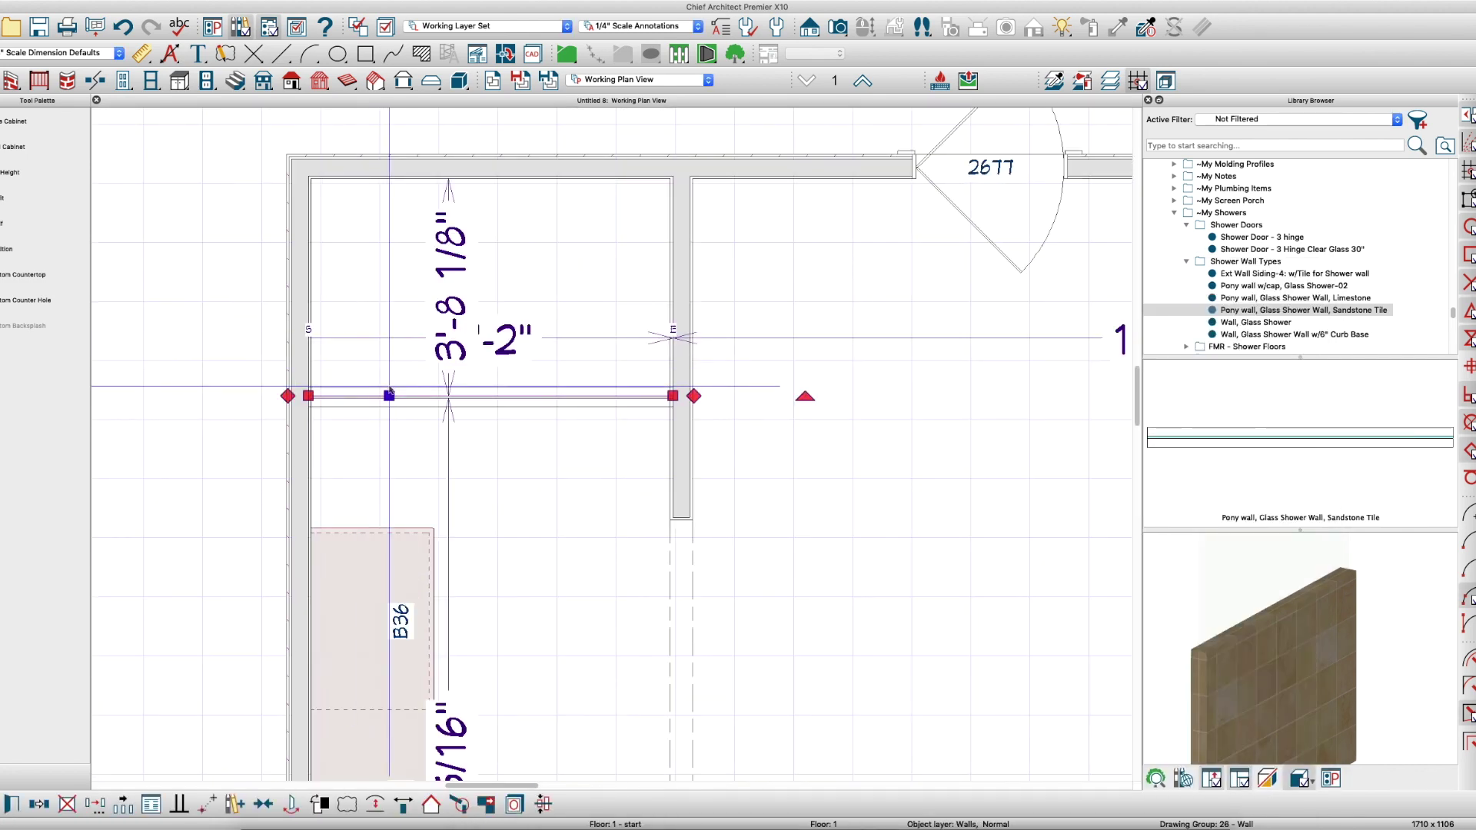
left_click(445, 318)
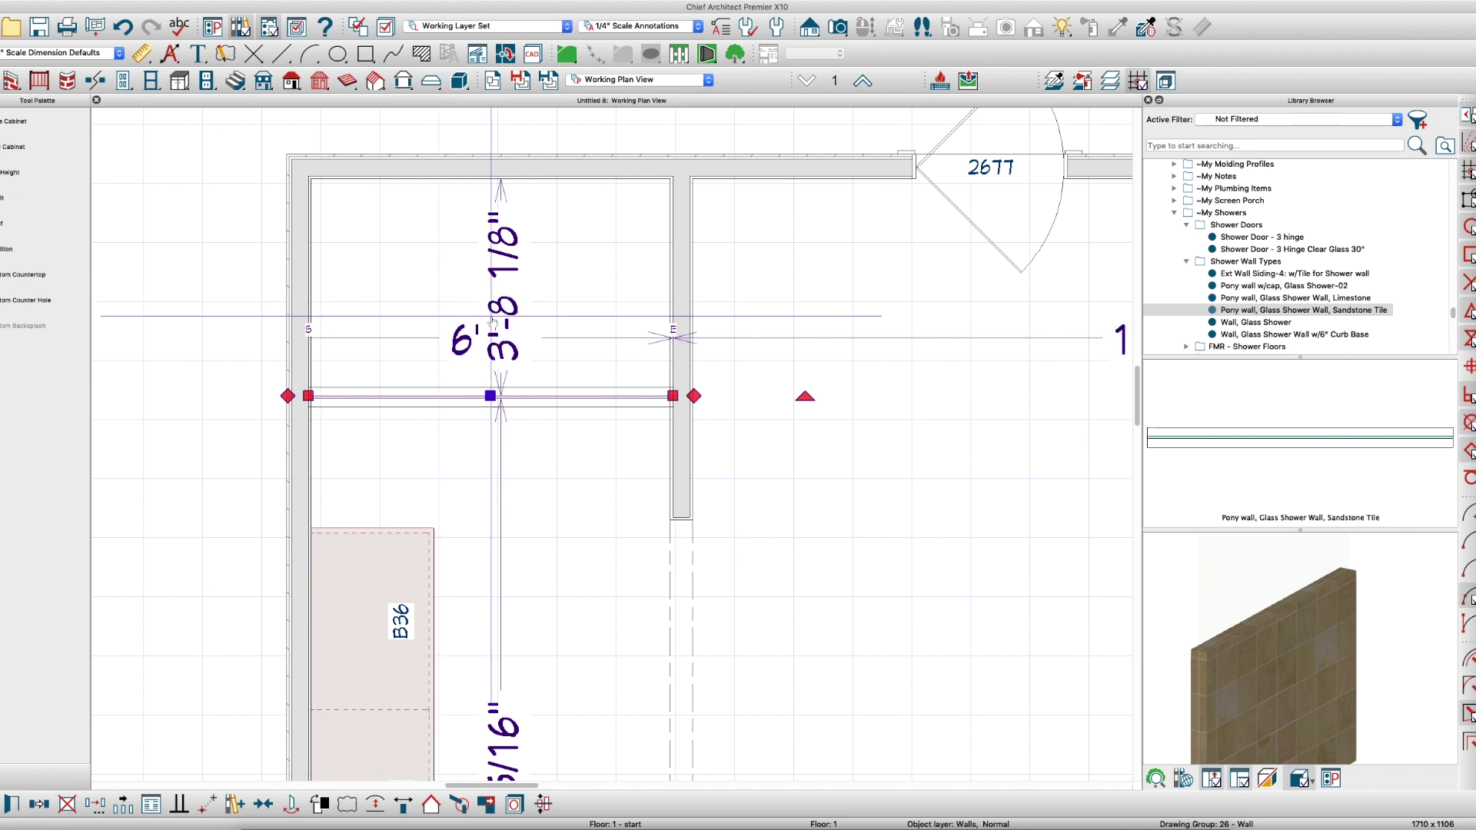
left_click(514, 270)
type("42")
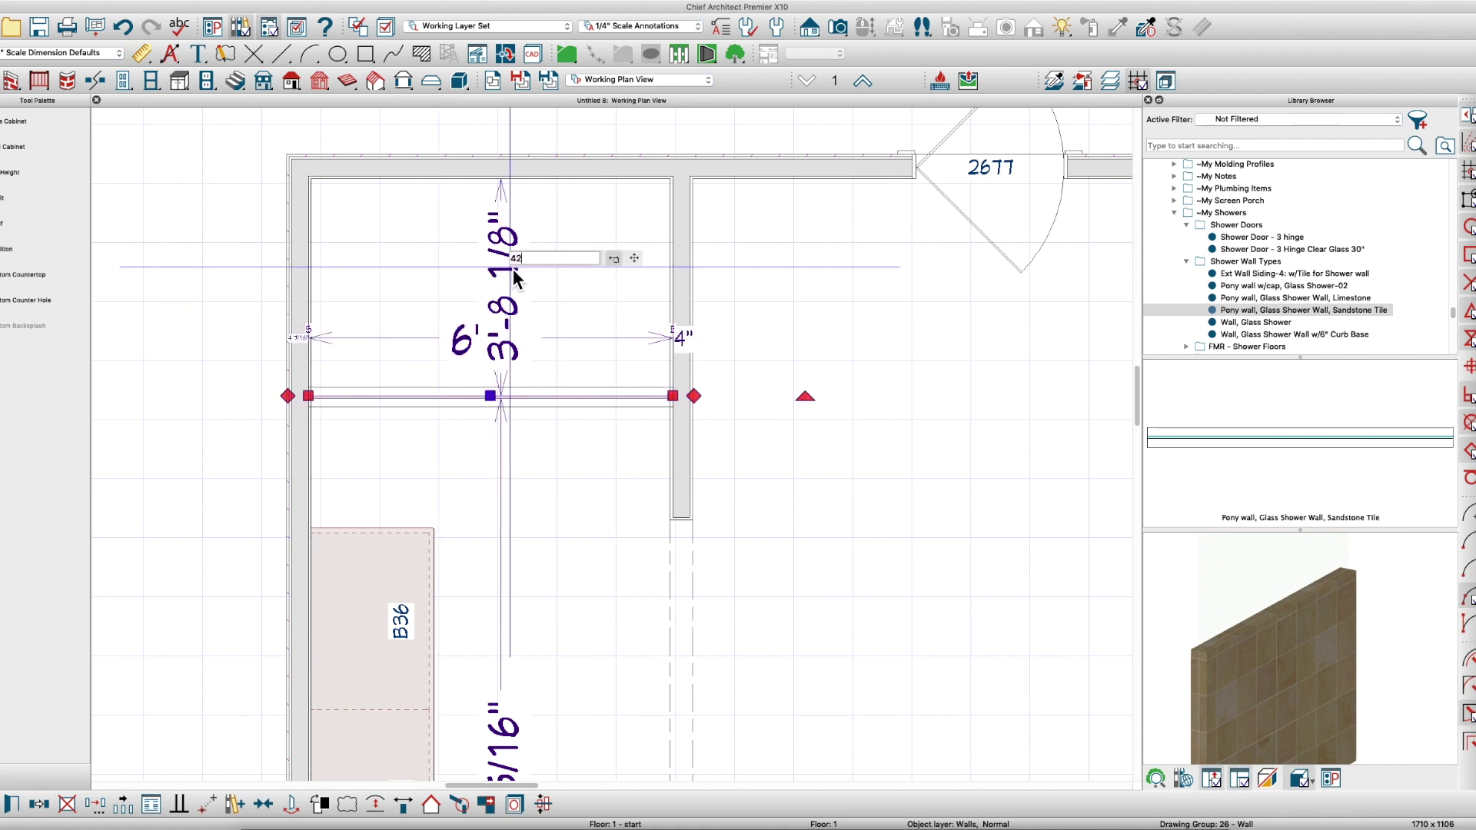
key("Return")
key("Escape")
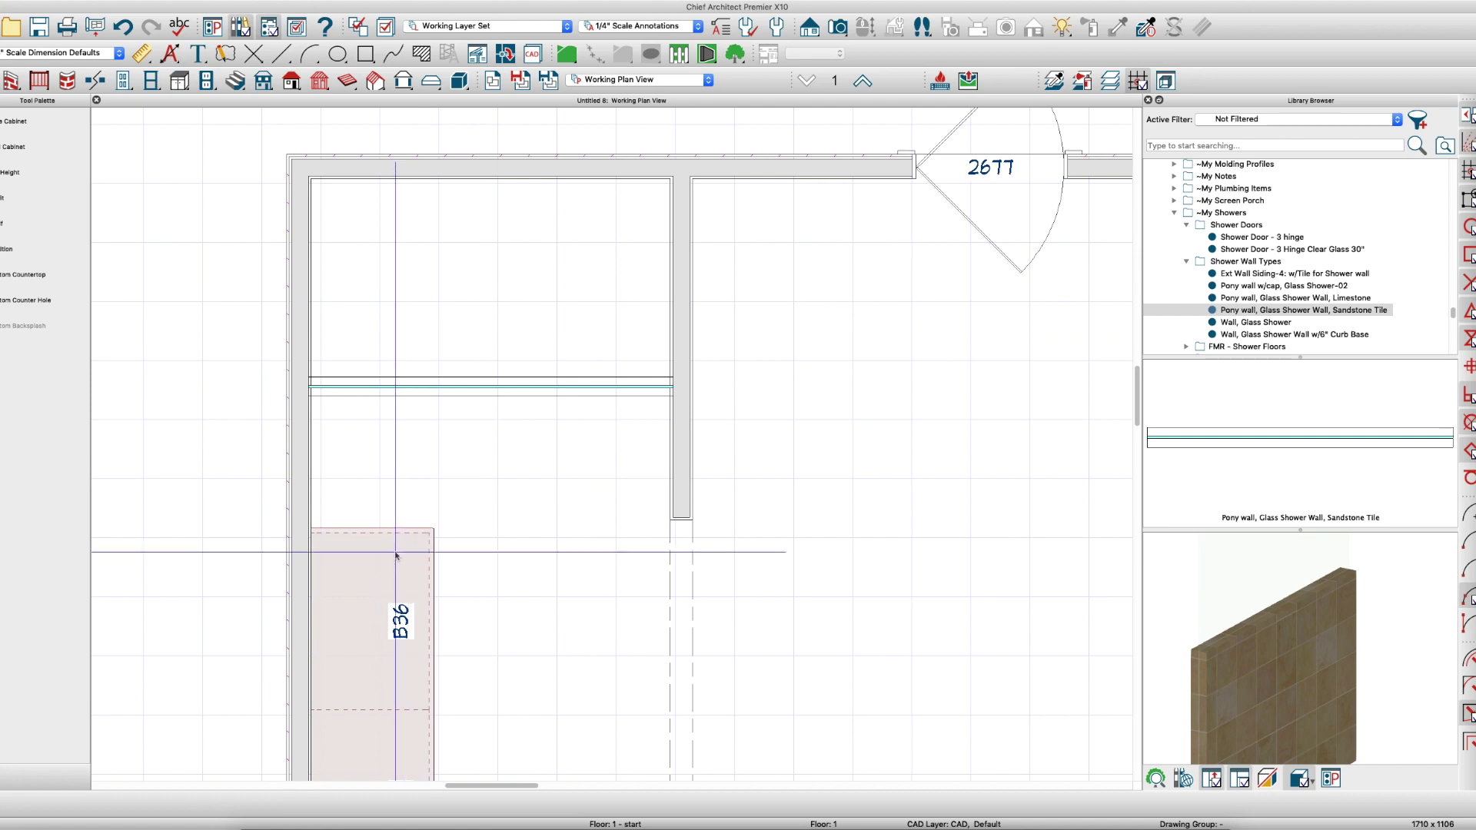
Set the shower wall's plan view display to Upper Wall and Lower Wall
scroll(392, 390, "up", 5)
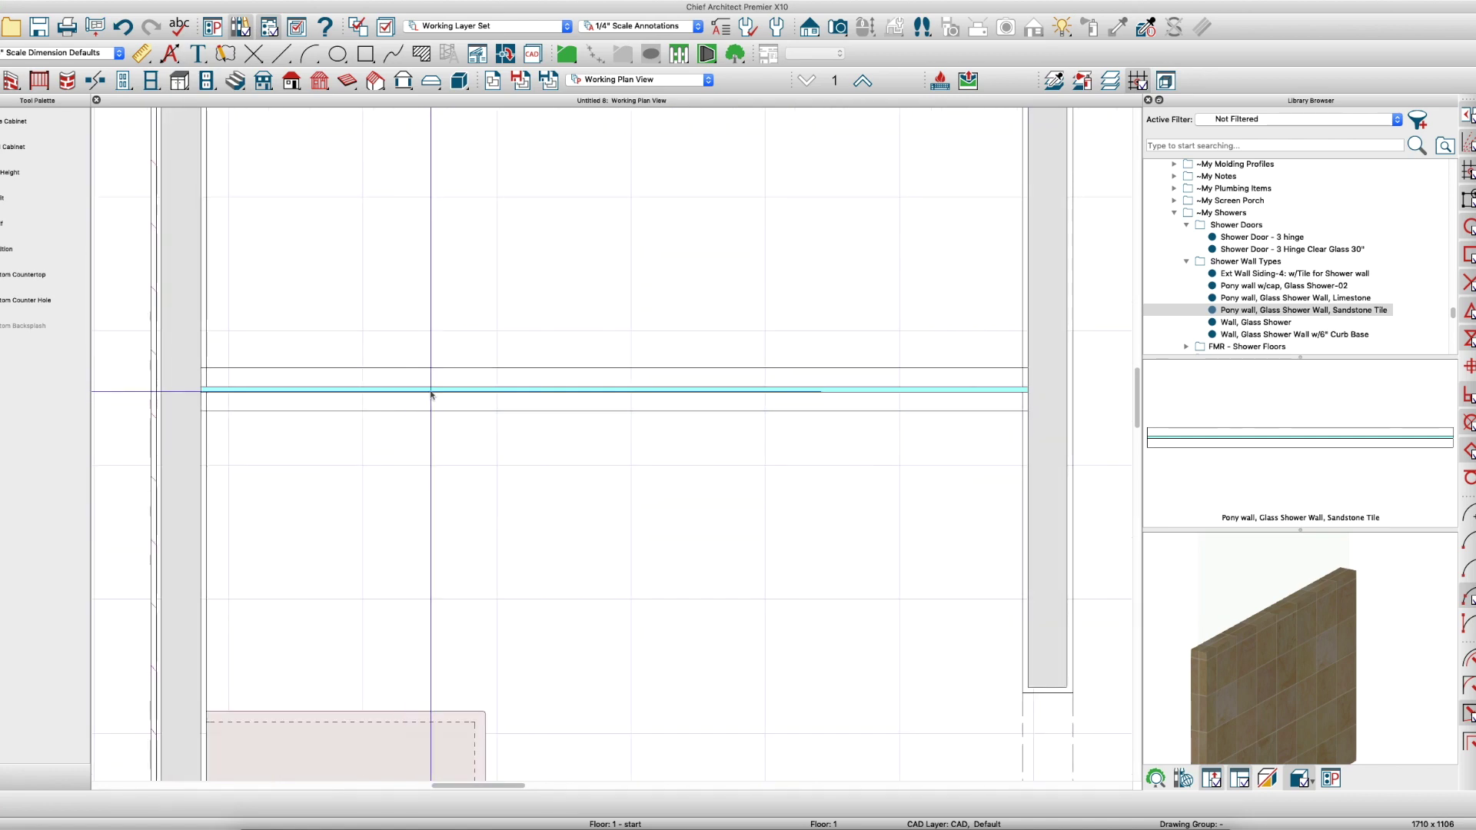
left_click(431, 390)
double_click(433, 394)
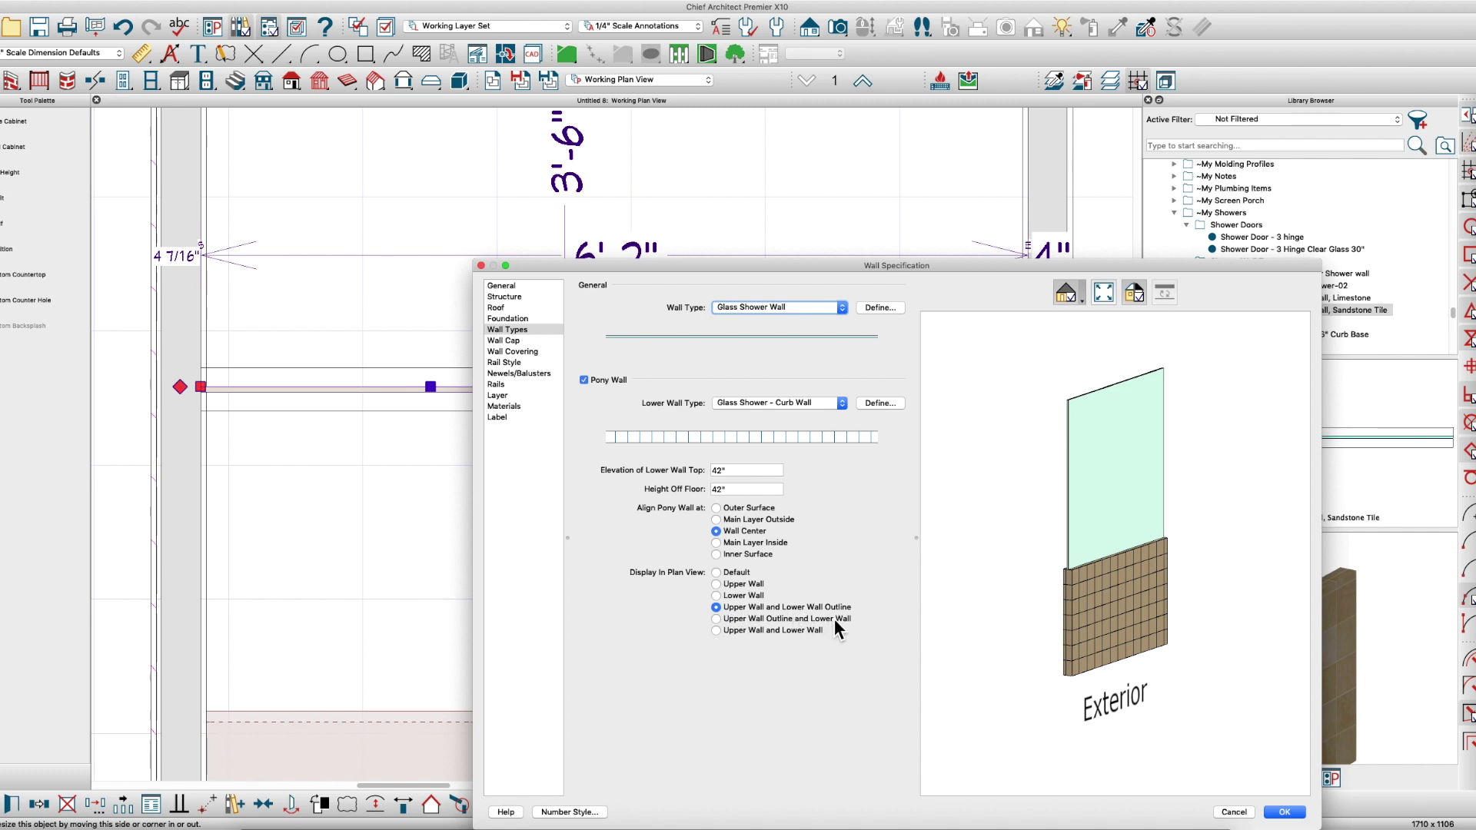
key("Return")
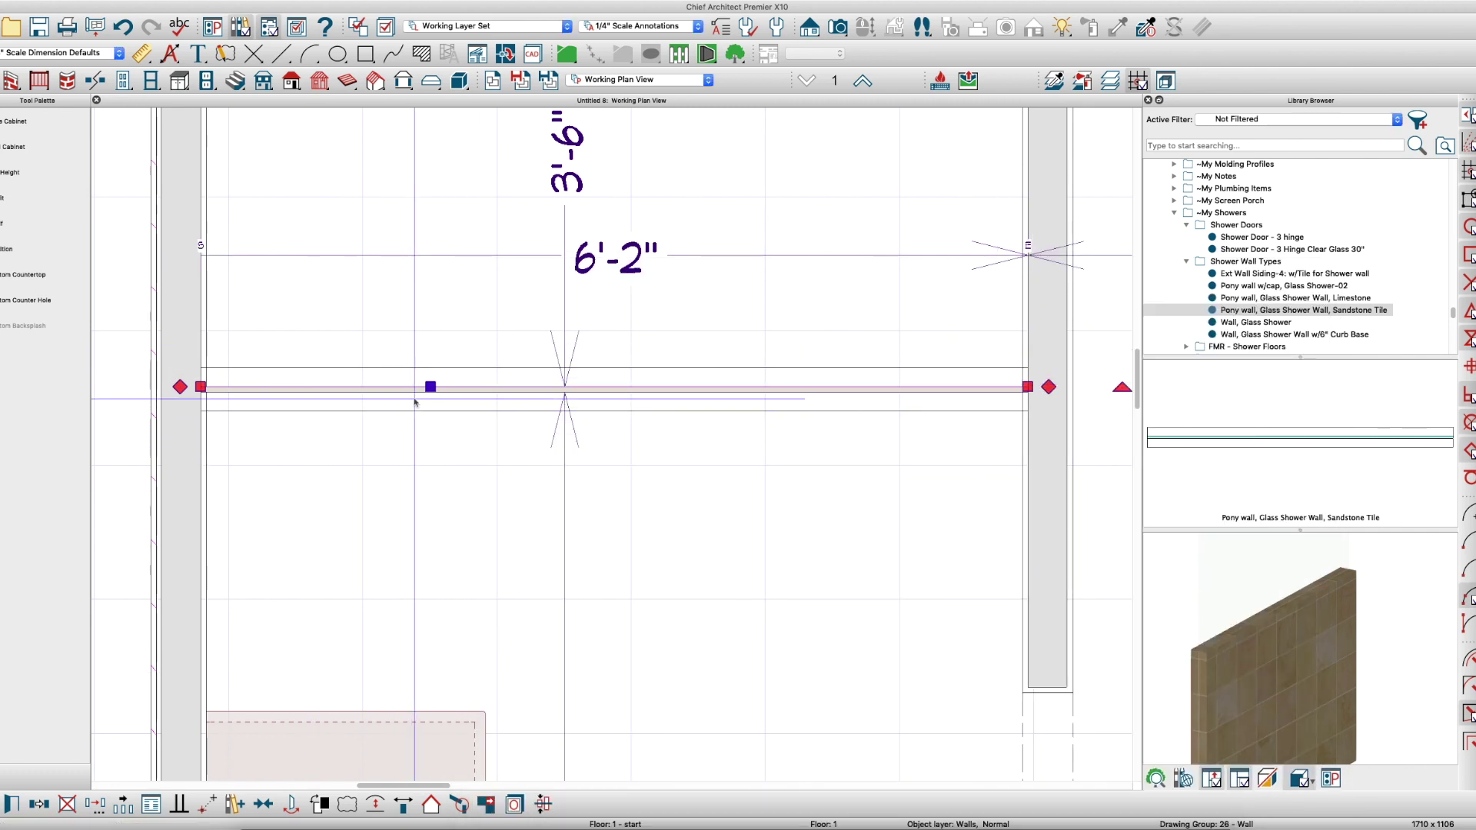
double_click(781, 410)
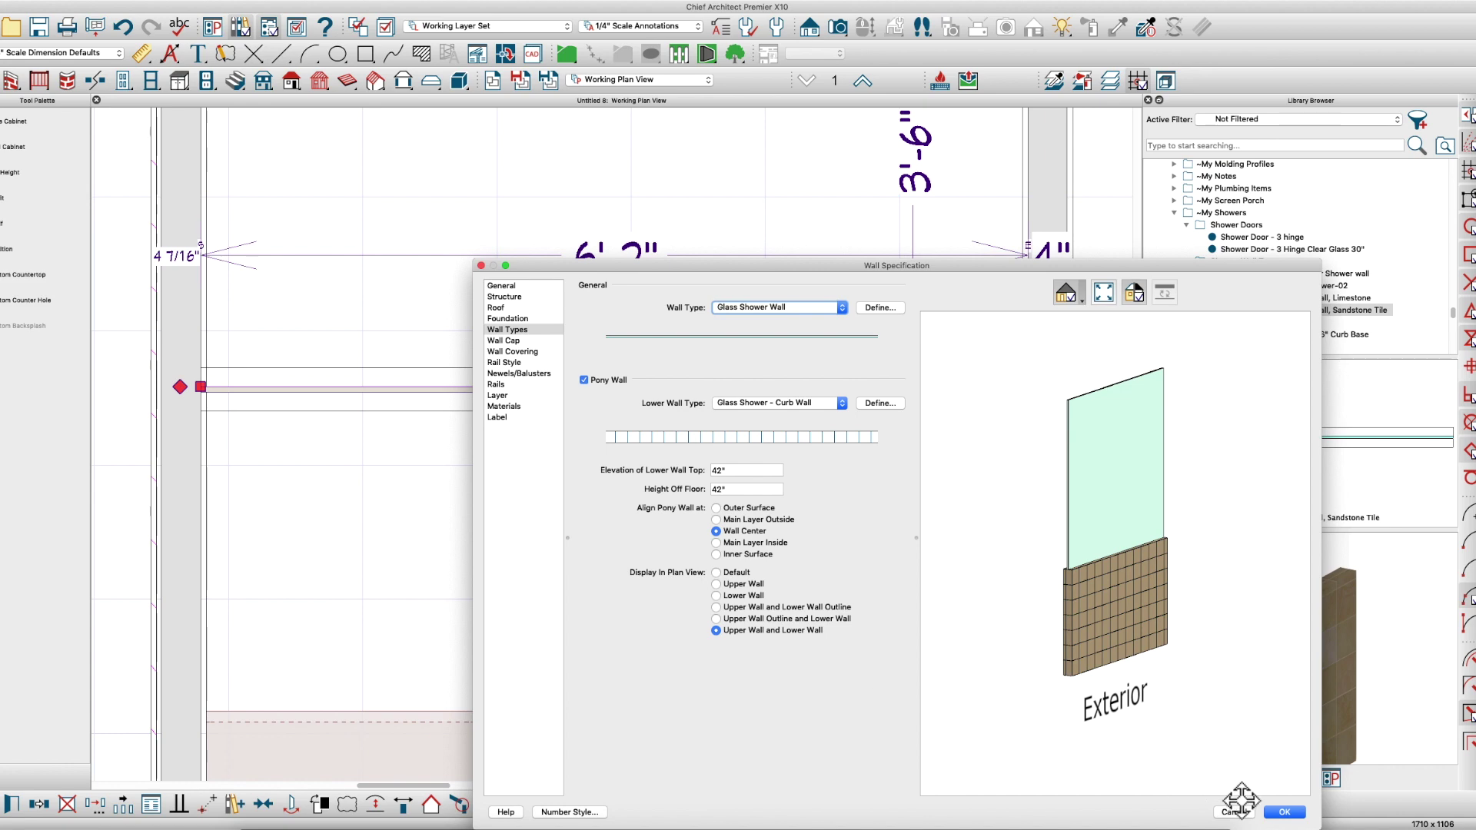
left_click(1284, 812)
left_click(692, 454)
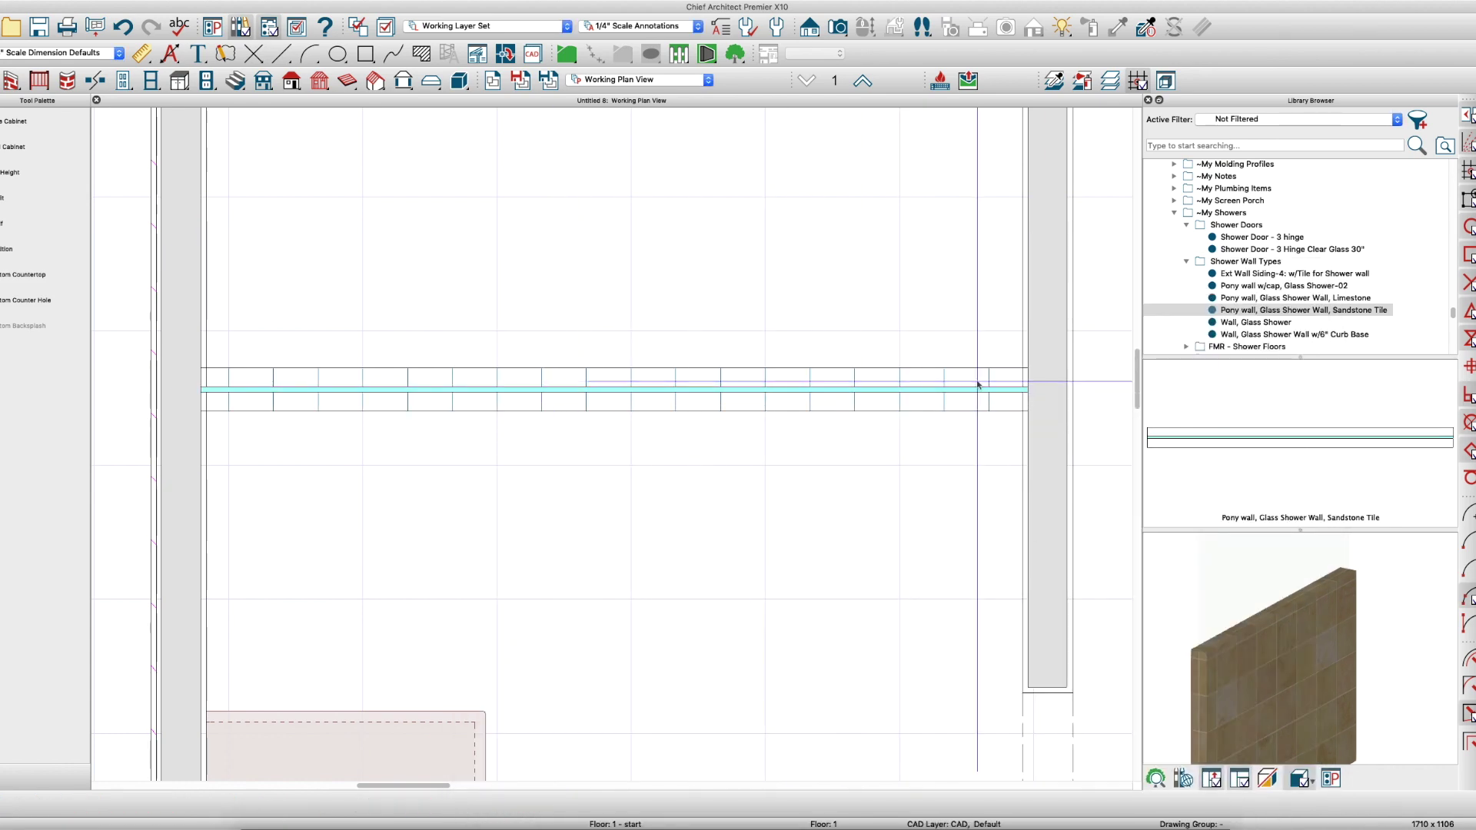
Change the shower wall's plan view display to Upper Wall only
double_click(500, 389)
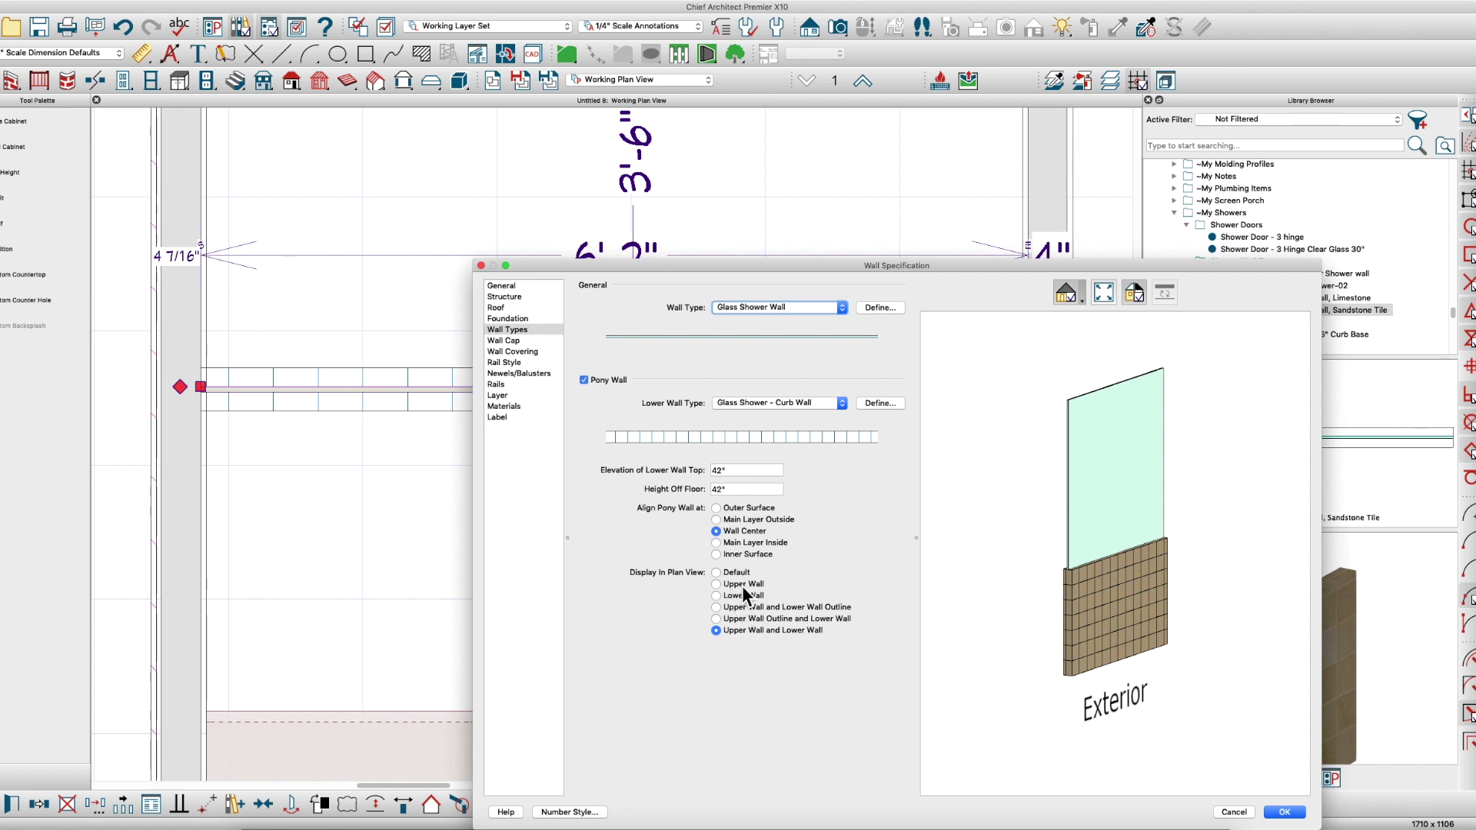
left_click(1283, 813)
left_click(669, 505)
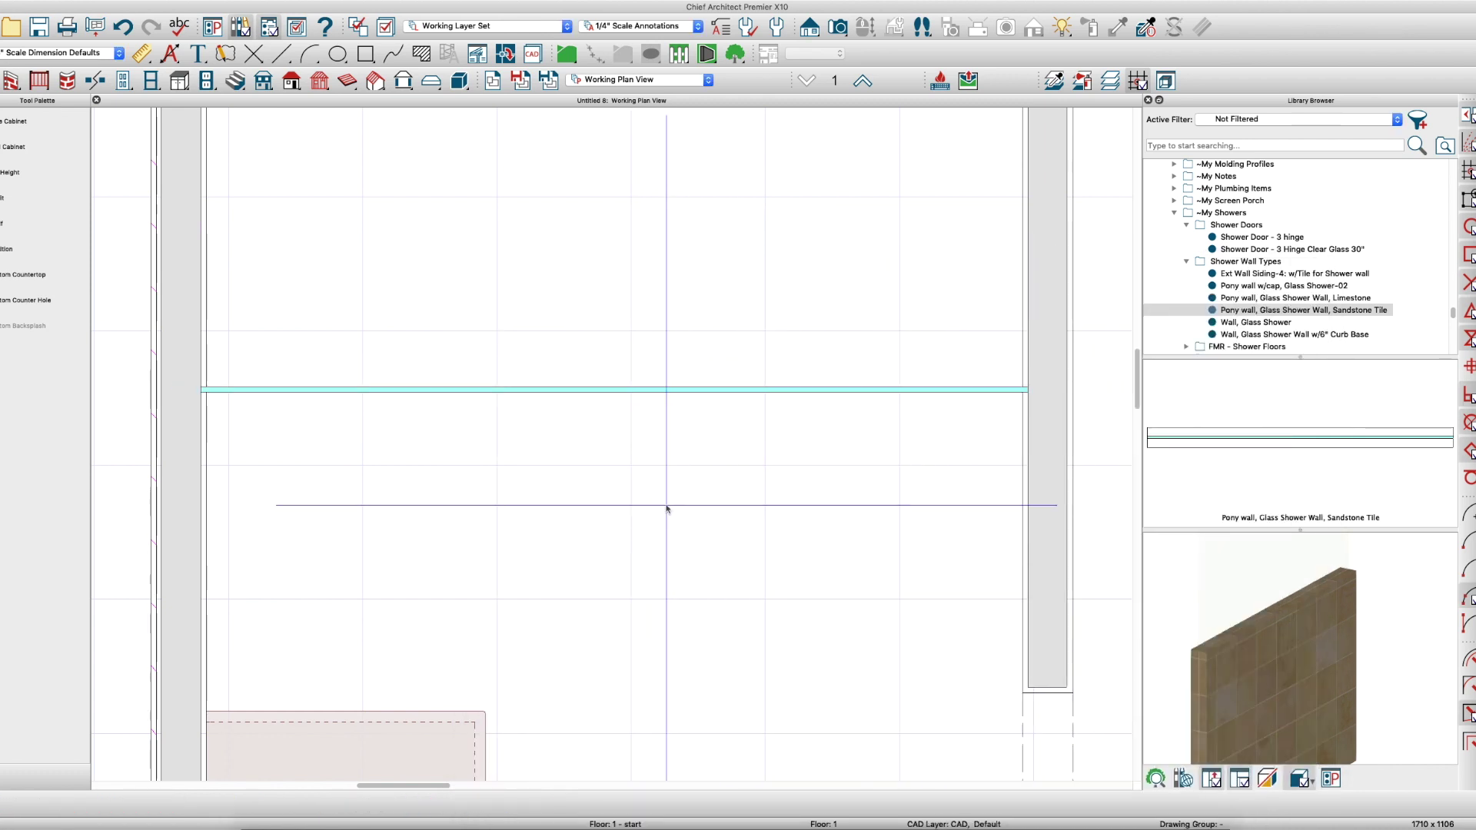
Try to move the nearest B36 base cabinet up against the glass shower wall
scroll(641, 393, "down", 1)
scroll(642, 394, "down", 2)
left_click(453, 524)
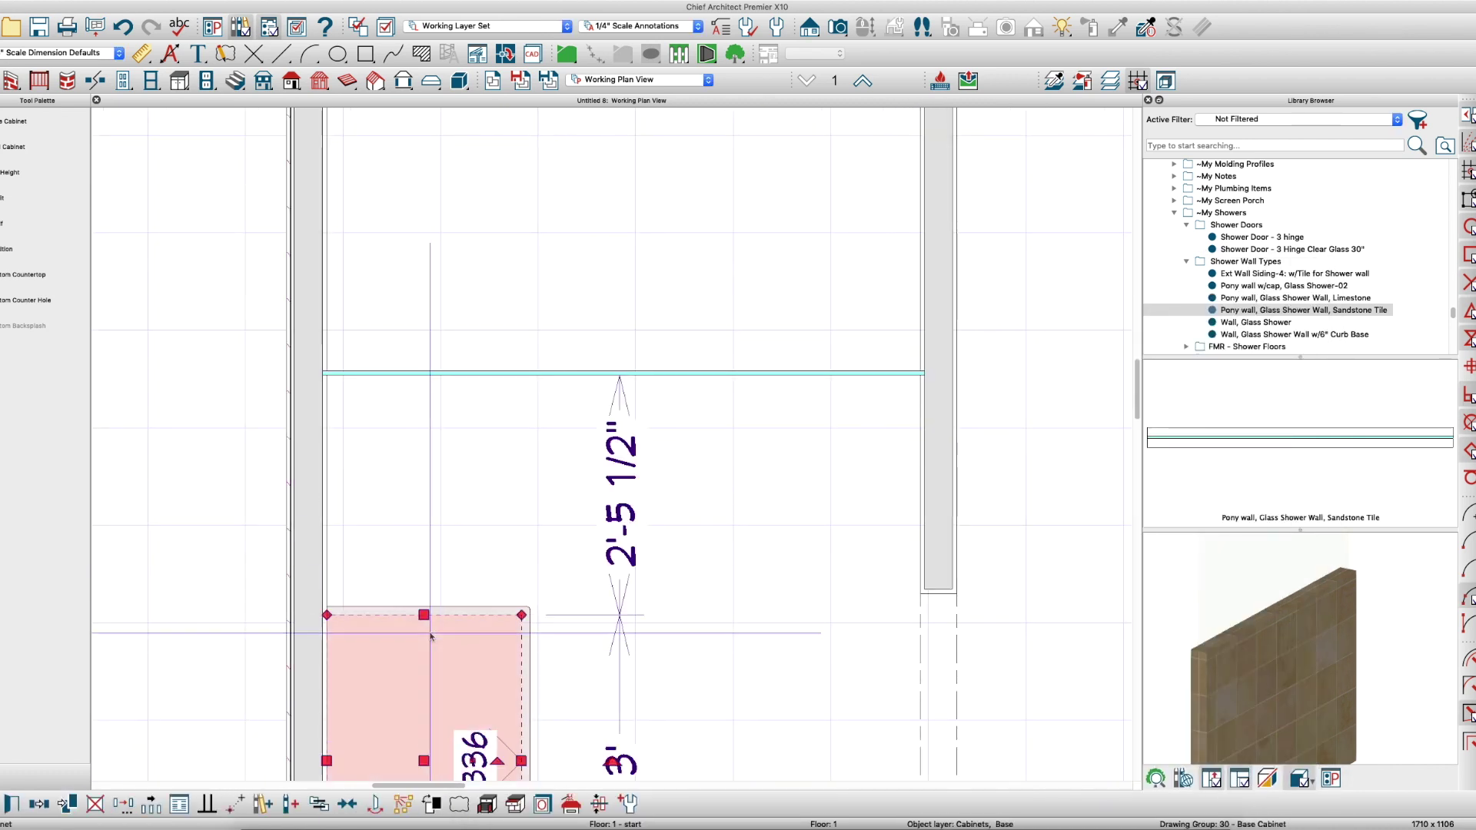
scroll(453, 519, "down", 1)
left_click_drag(432, 585, 439, 489)
Set the shower wall's plan view display to Upper Wall and Lower Wall Outline
left_click(460, 406)
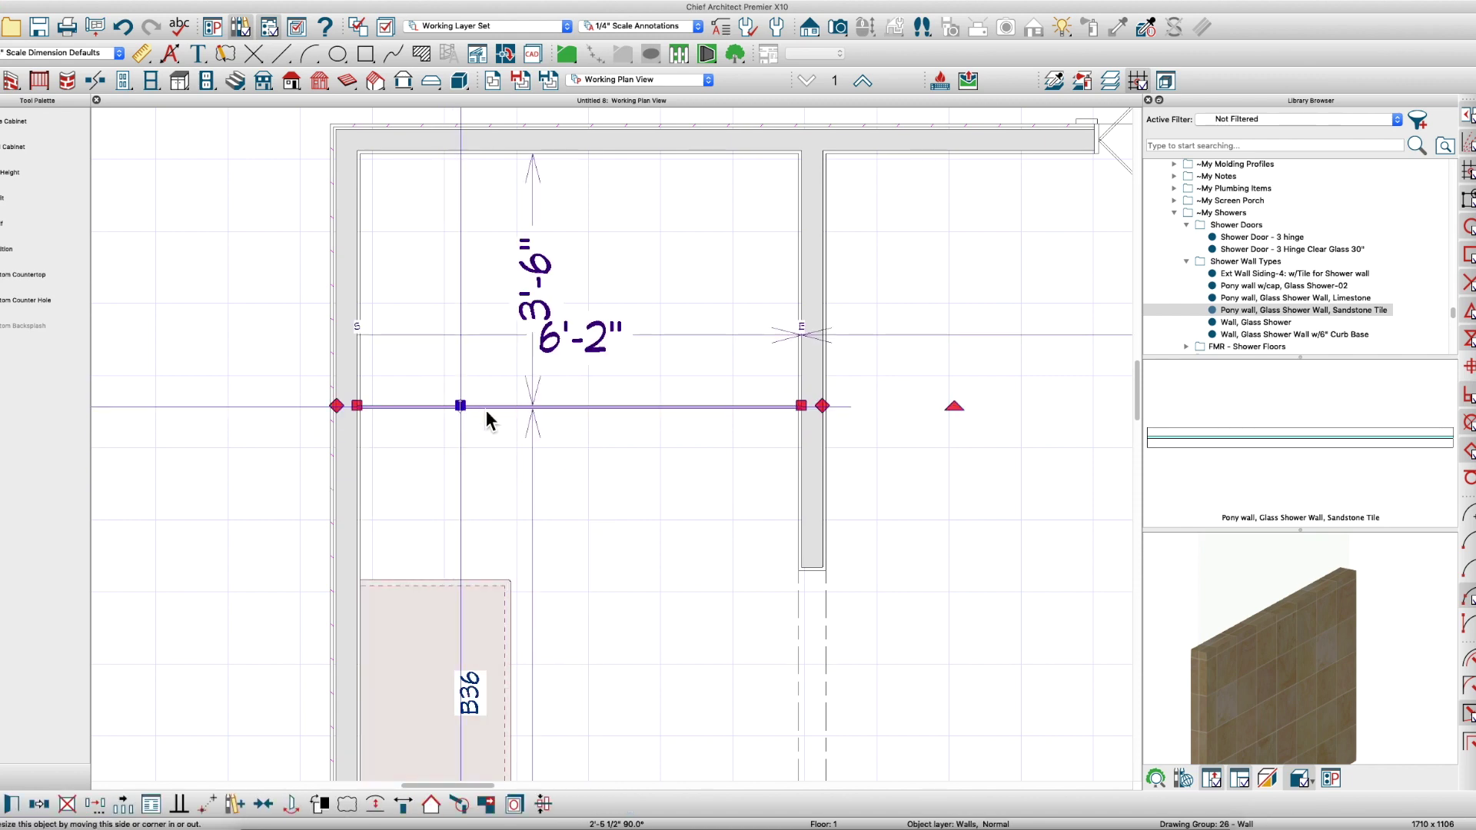
double_click(486, 407)
left_click(758, 607)
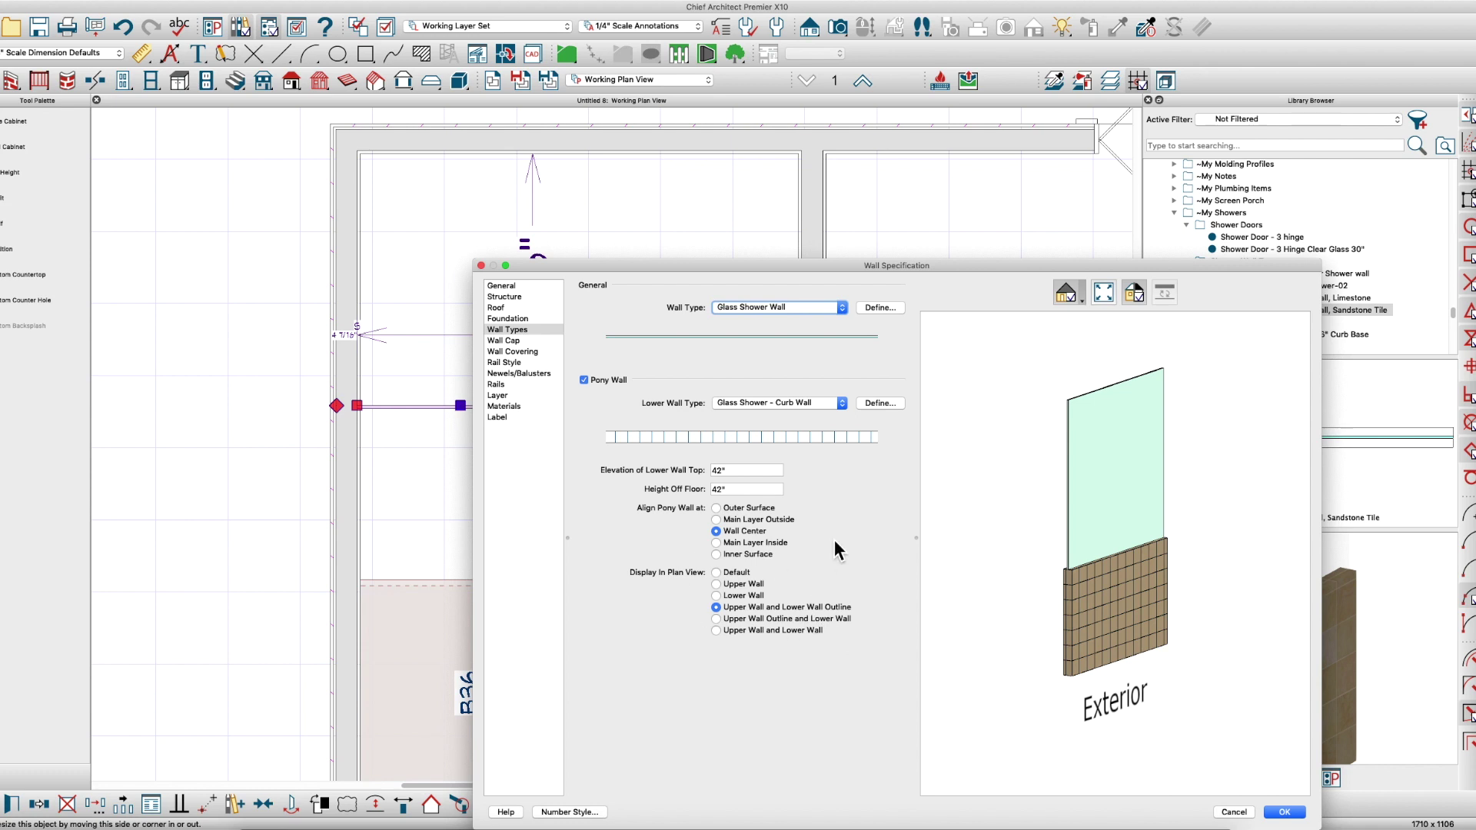
left_click(1283, 811)
key("Escape")
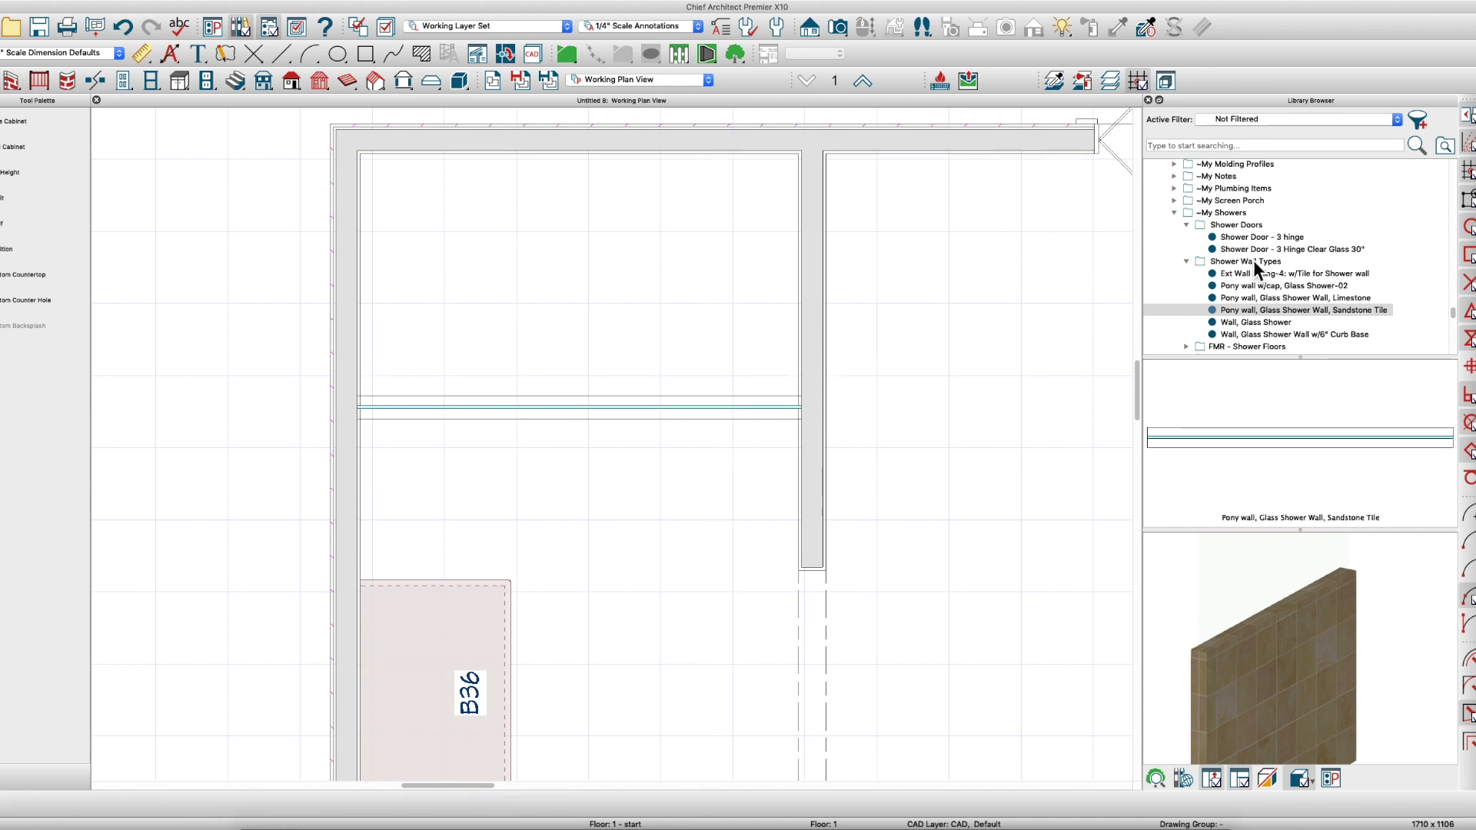
Place the library's Shower Door - 3 Hinge Clear Glass 30" in the glass shower wall, with its hinges at the interior partition wall
left_click(1253, 249)
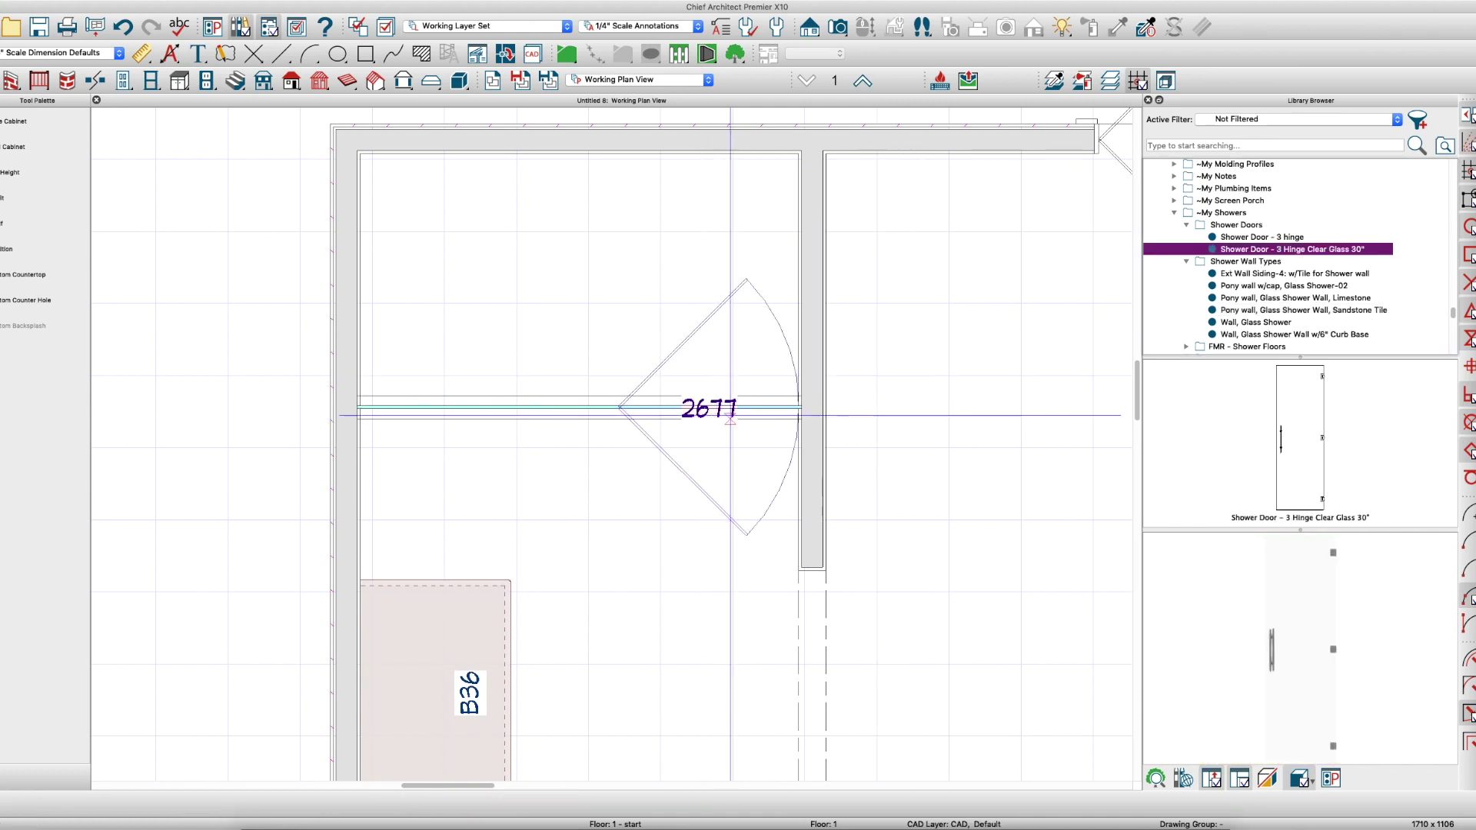
left_click(719, 417)
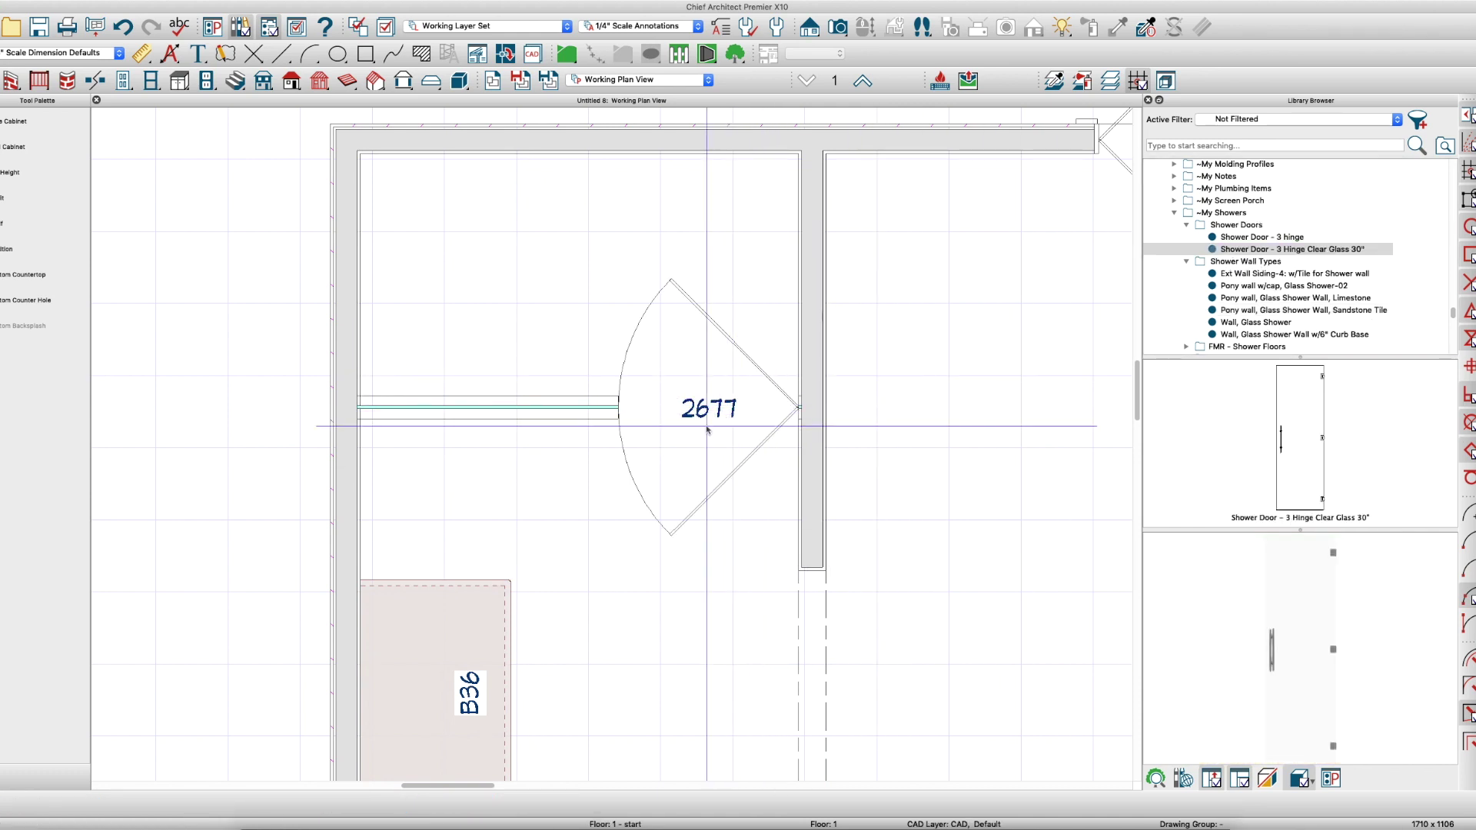
scroll(656, 425, "down", 1)
scroll(648, 440, "down", 1)
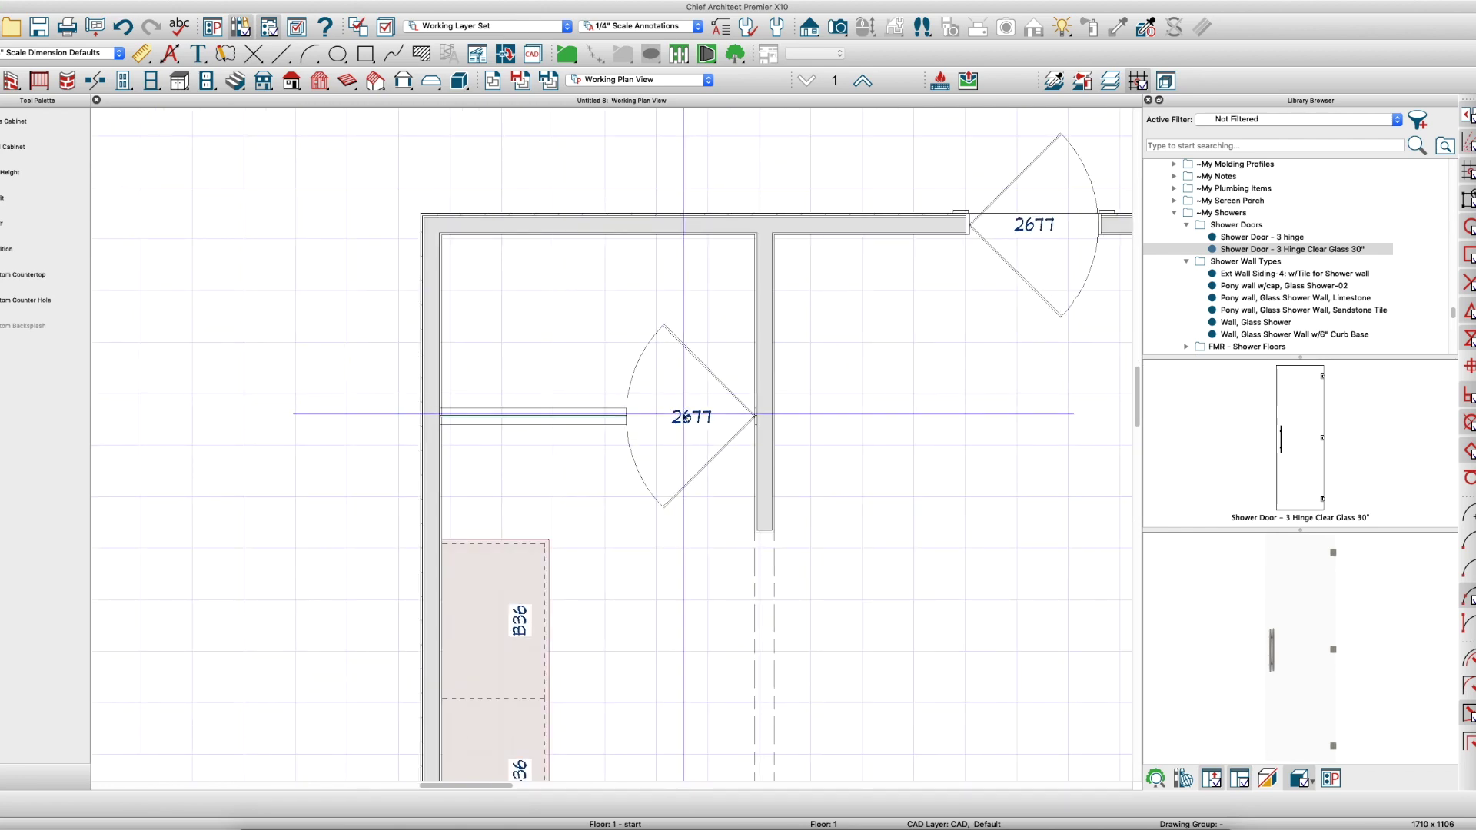
middle_click_drag(683, 416, 758, 434)
scroll(763, 438, "up", 2)
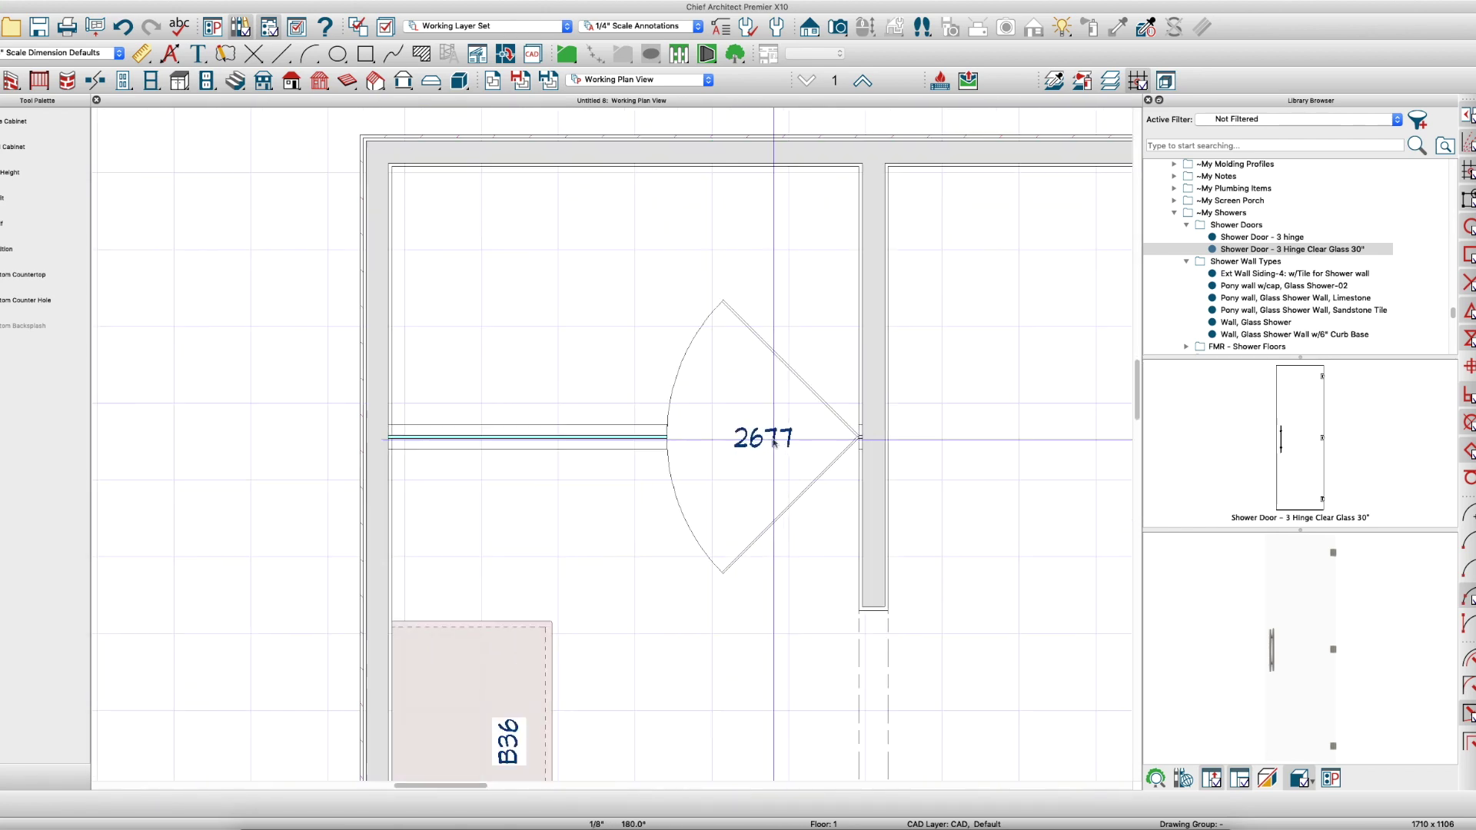
left_click(763, 437)
mouse_move(766, 440)
left_mouse_down()
mouse_move(743, 433)
mouse_move(765, 435)
left_mouse_up()
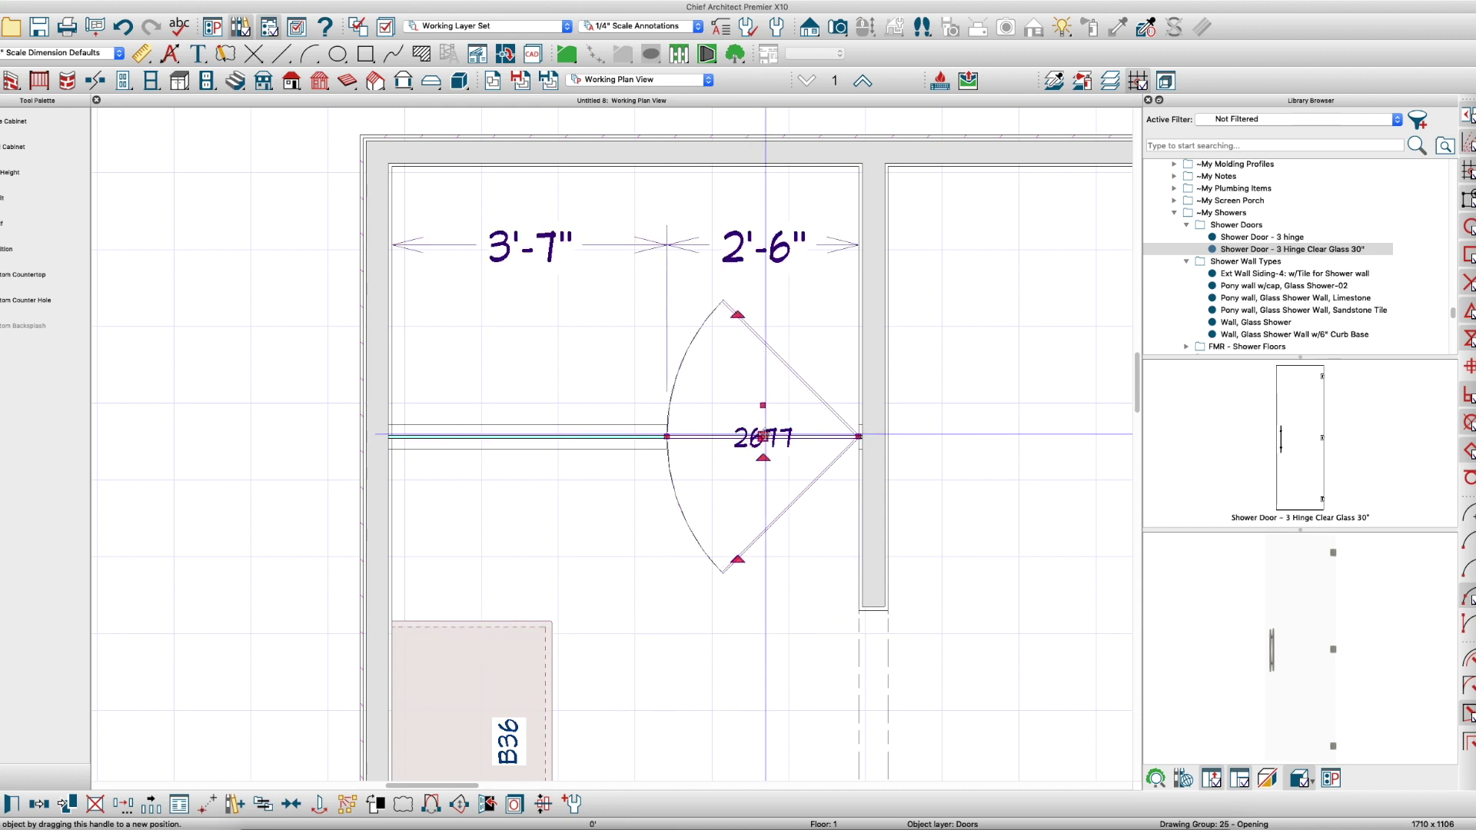
key("Escape")
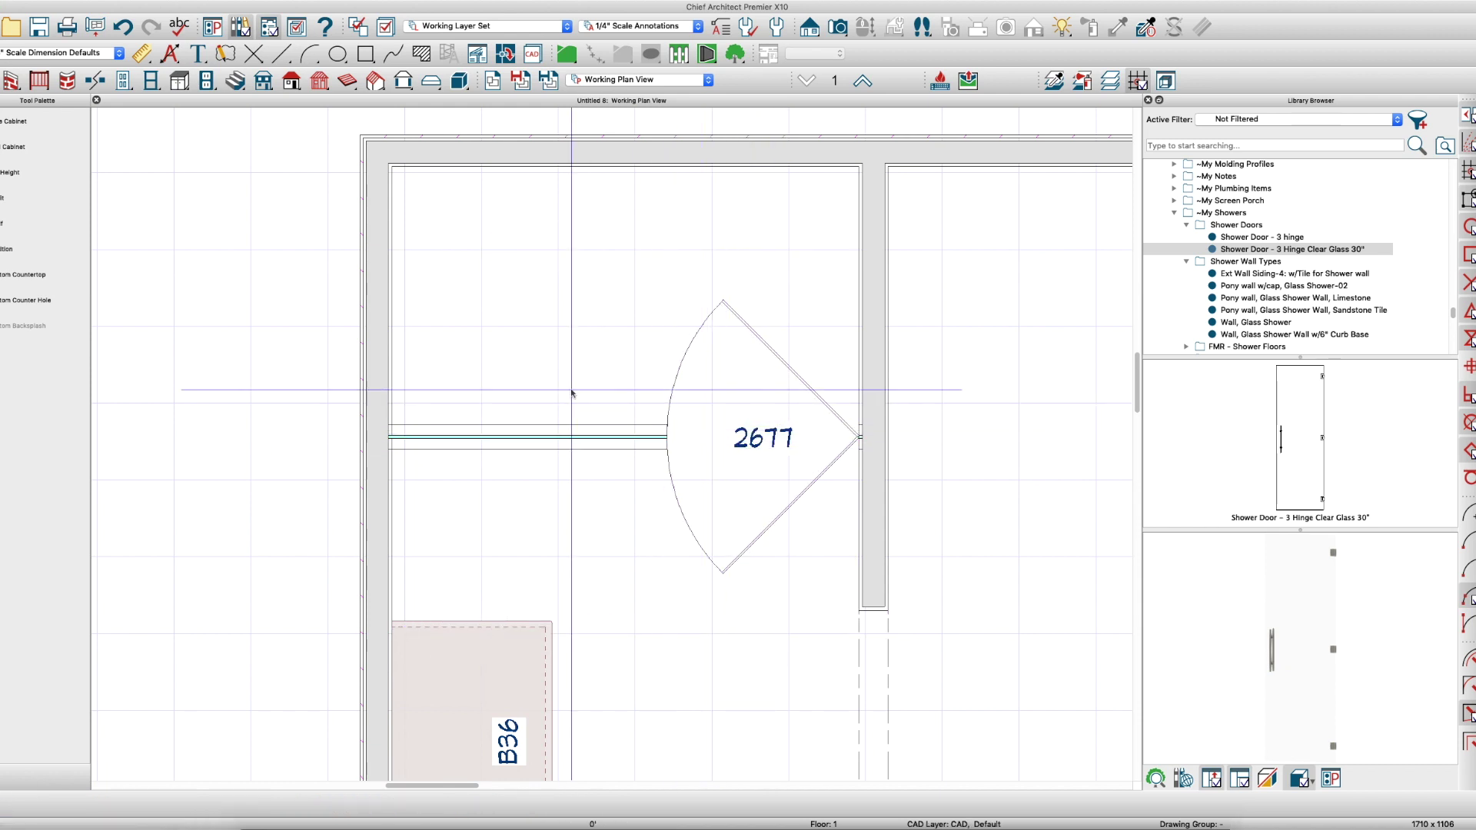
Create a full camera view from beside the base cabinets, looking at the shower wall and its glass door
scroll(578, 328, "down", 2)
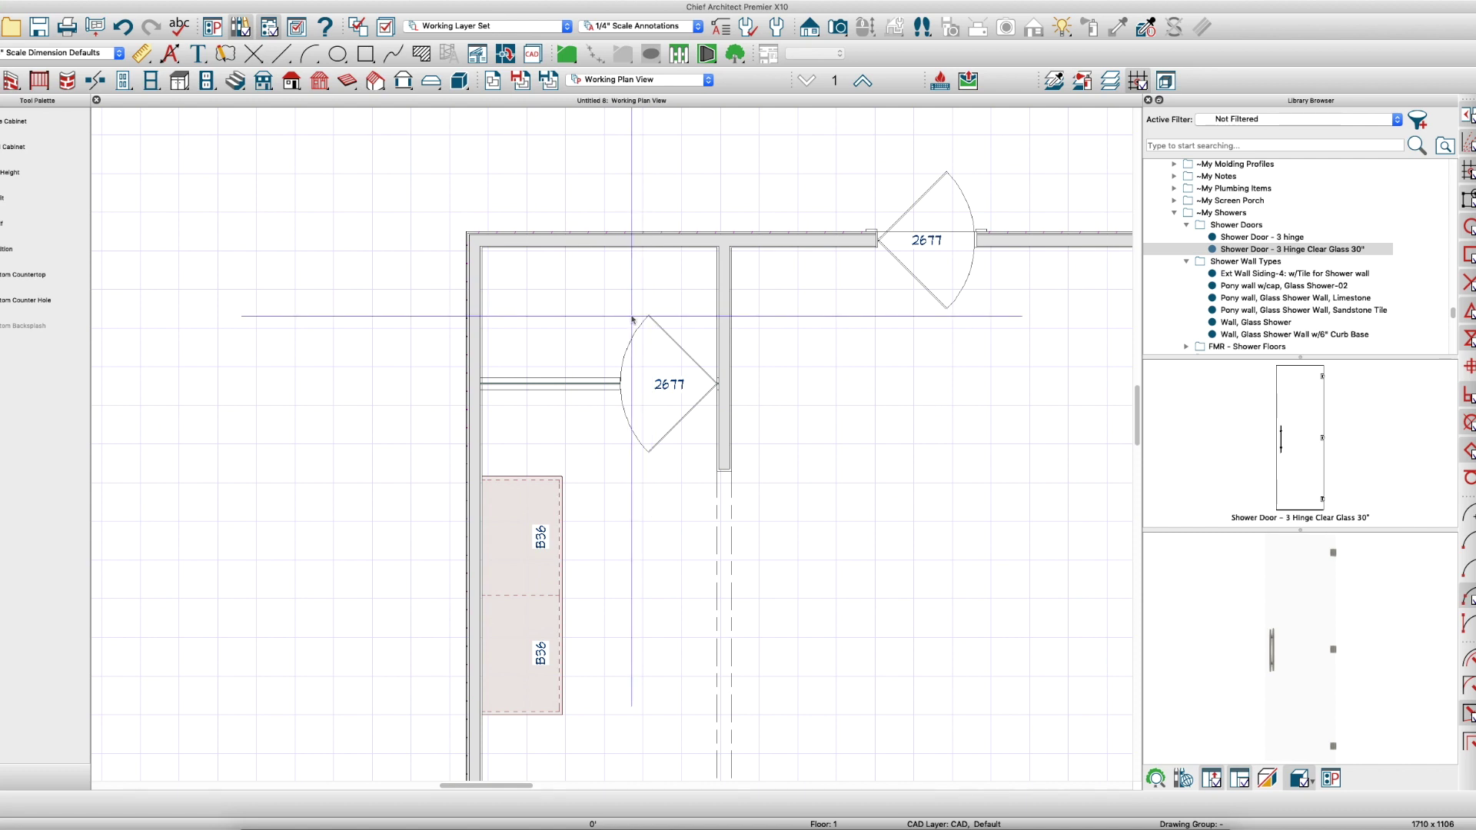
scroll(632, 316, "down", 3)
key("F5")
scroll(689, 558, "up", 1)
left_click_drag(695, 585, 657, 460)
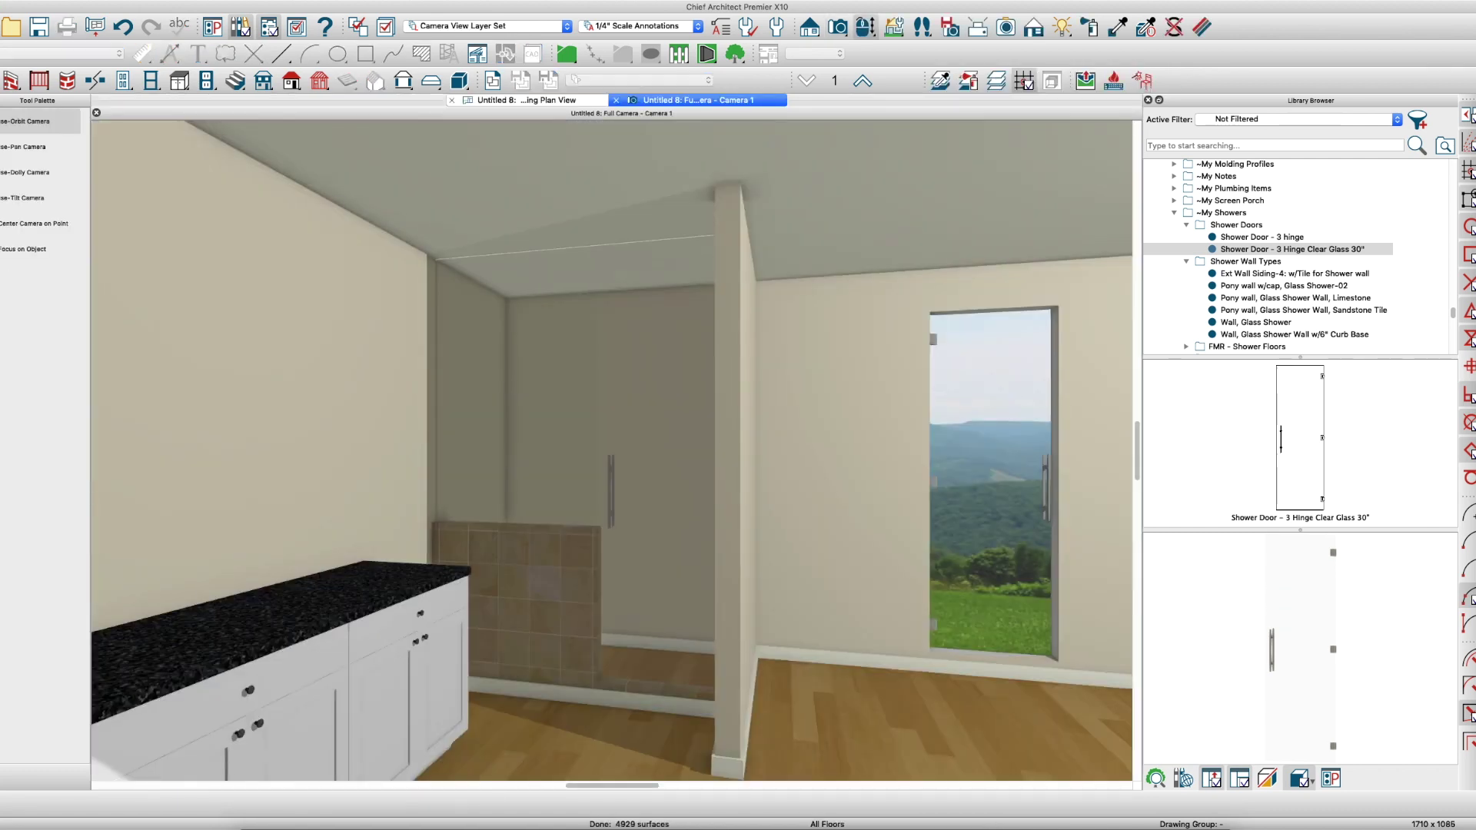
left_click_drag(623, 544, 675, 527)
scroll(606, 233, "up", 5)
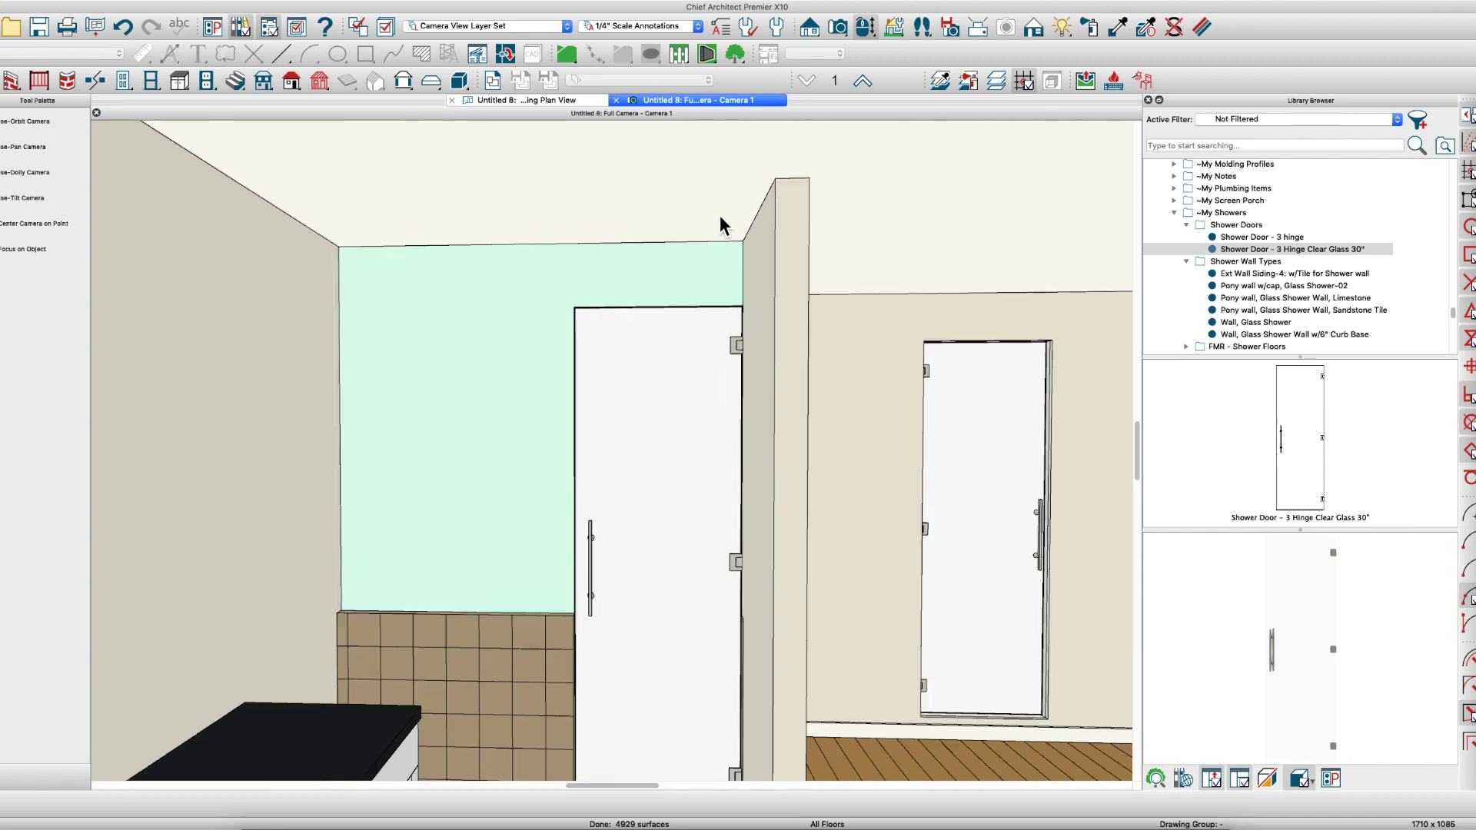
Copy the material of the upper glass wall onto the shower door's glass
left_click(1115, 28)
left_click(641, 284)
left_click(660, 346)
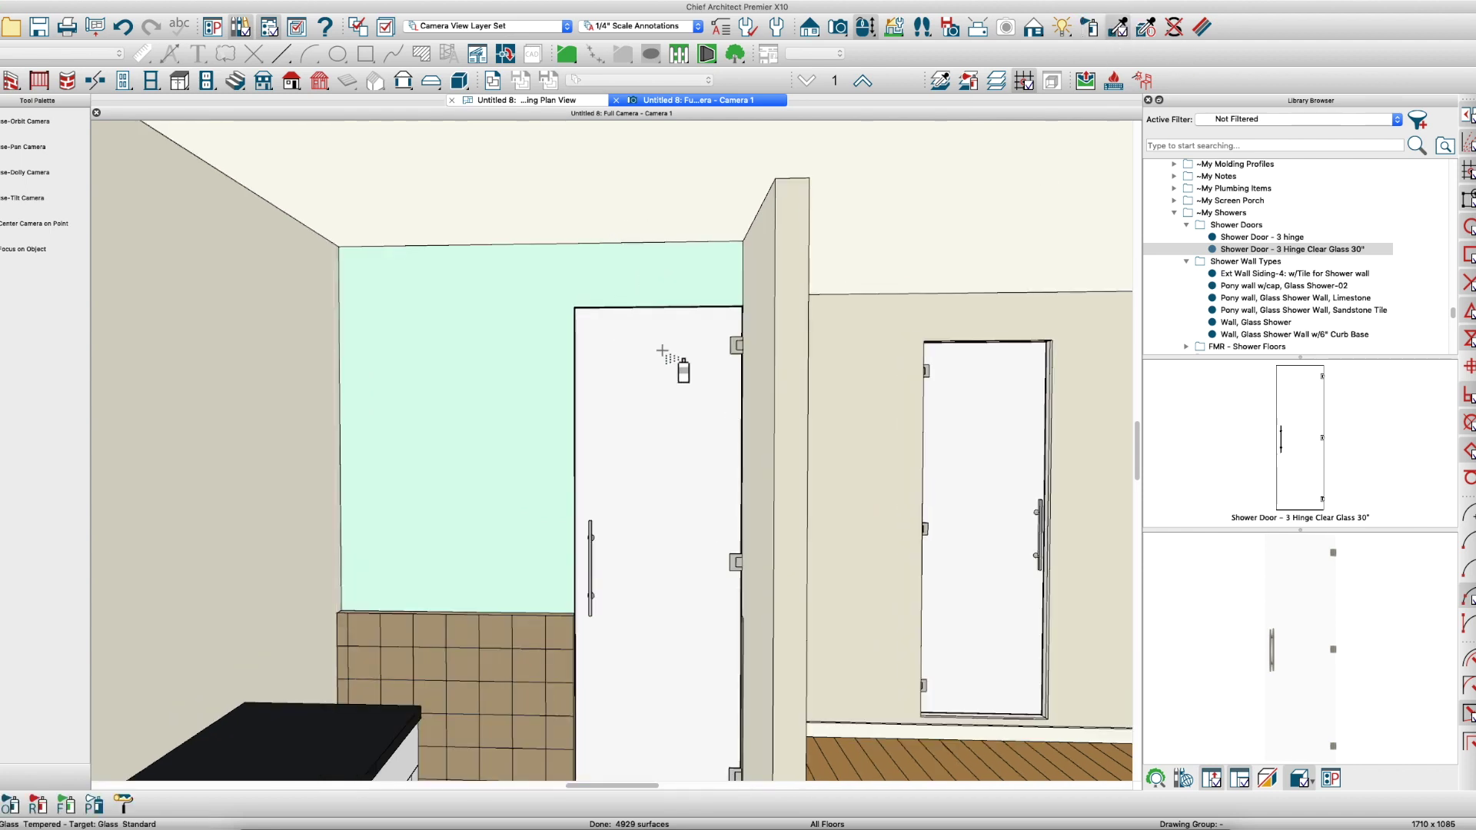
key("Escape")
Lower the top edge of the upper glass wall by 12 inches relative to its starting height
left_click(536, 301)
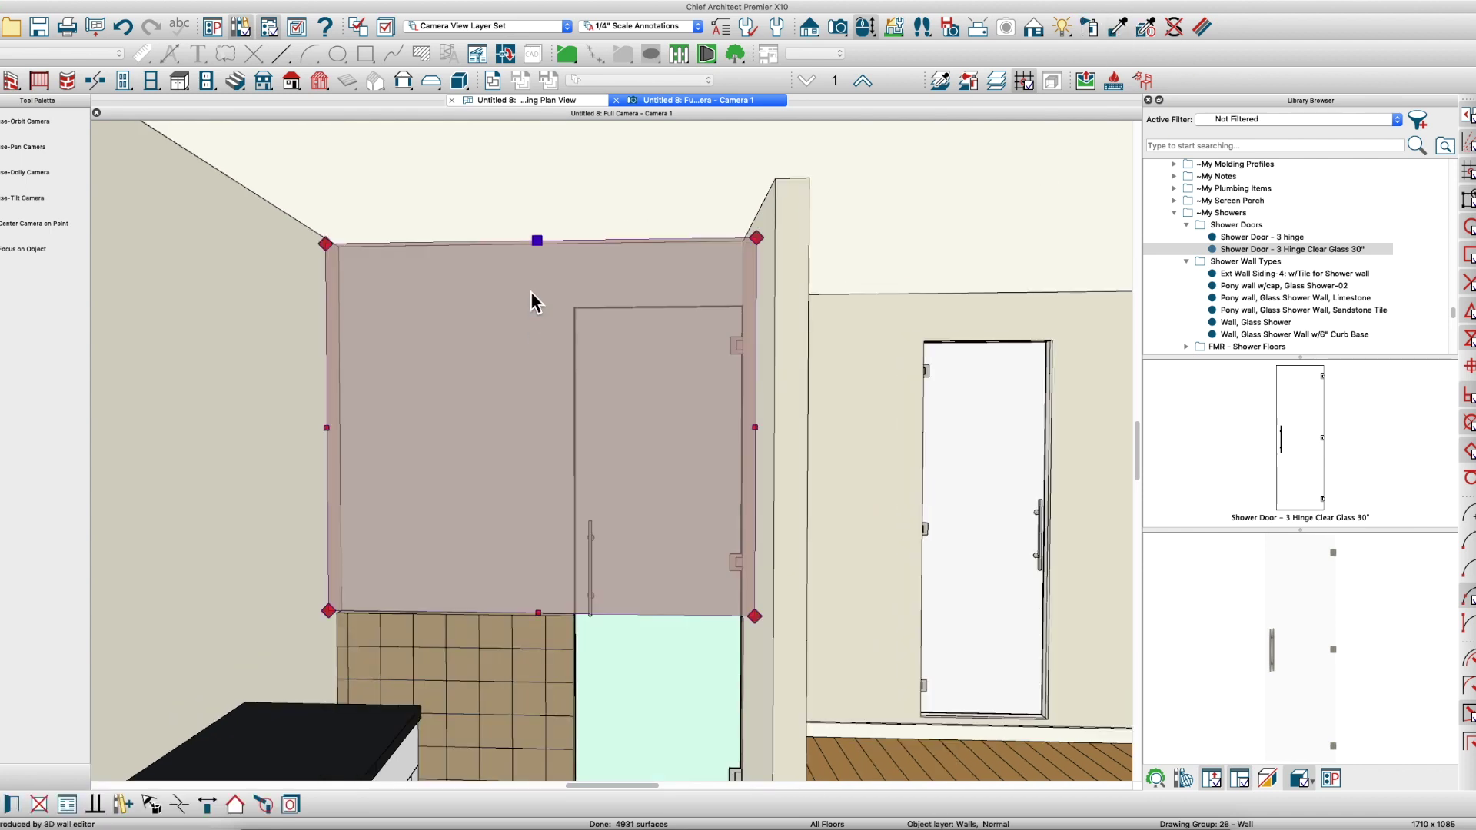
left_click_drag(538, 242, 544, 270)
key("Tab")
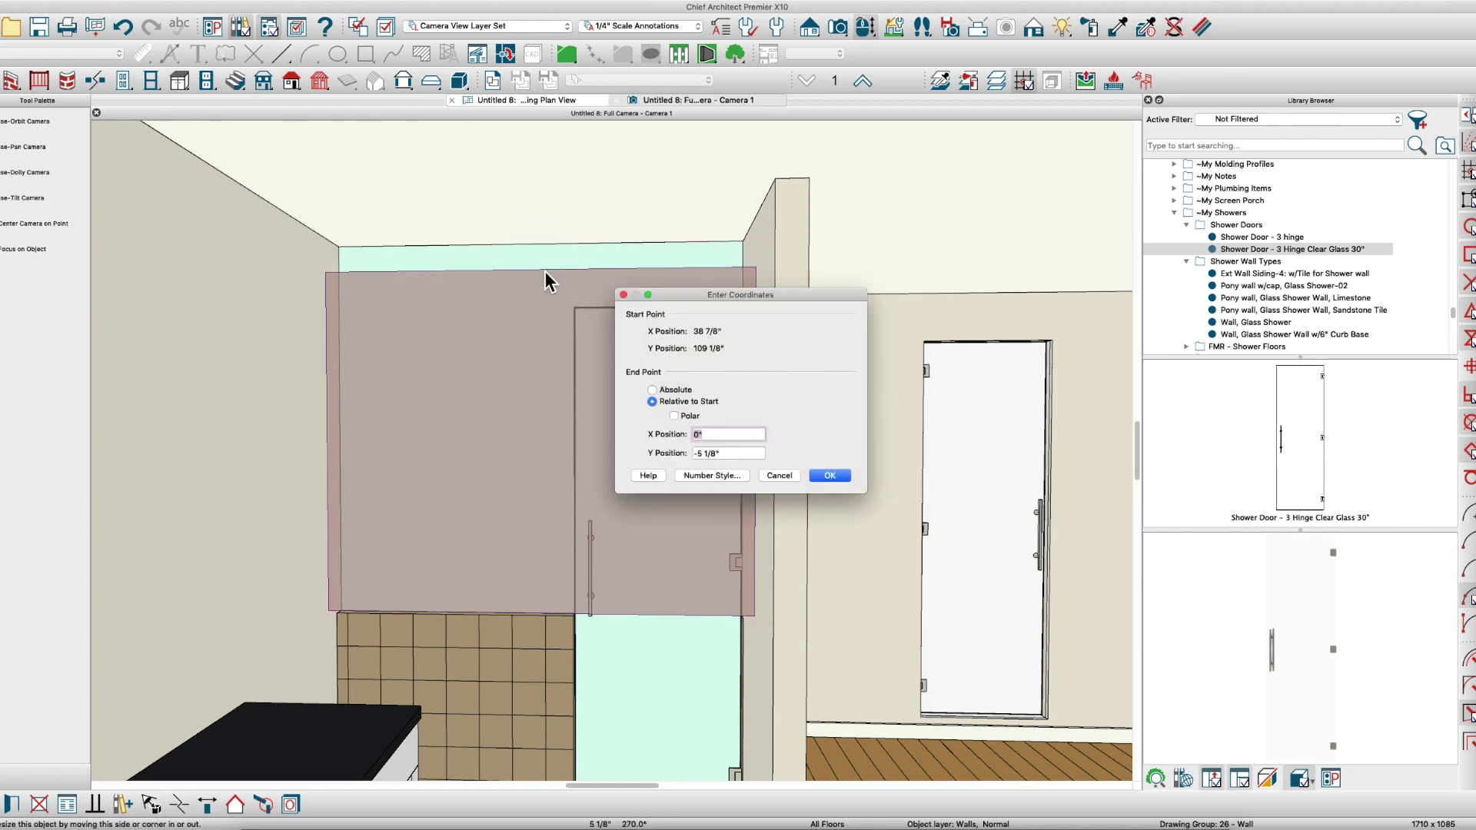
key("Tab")
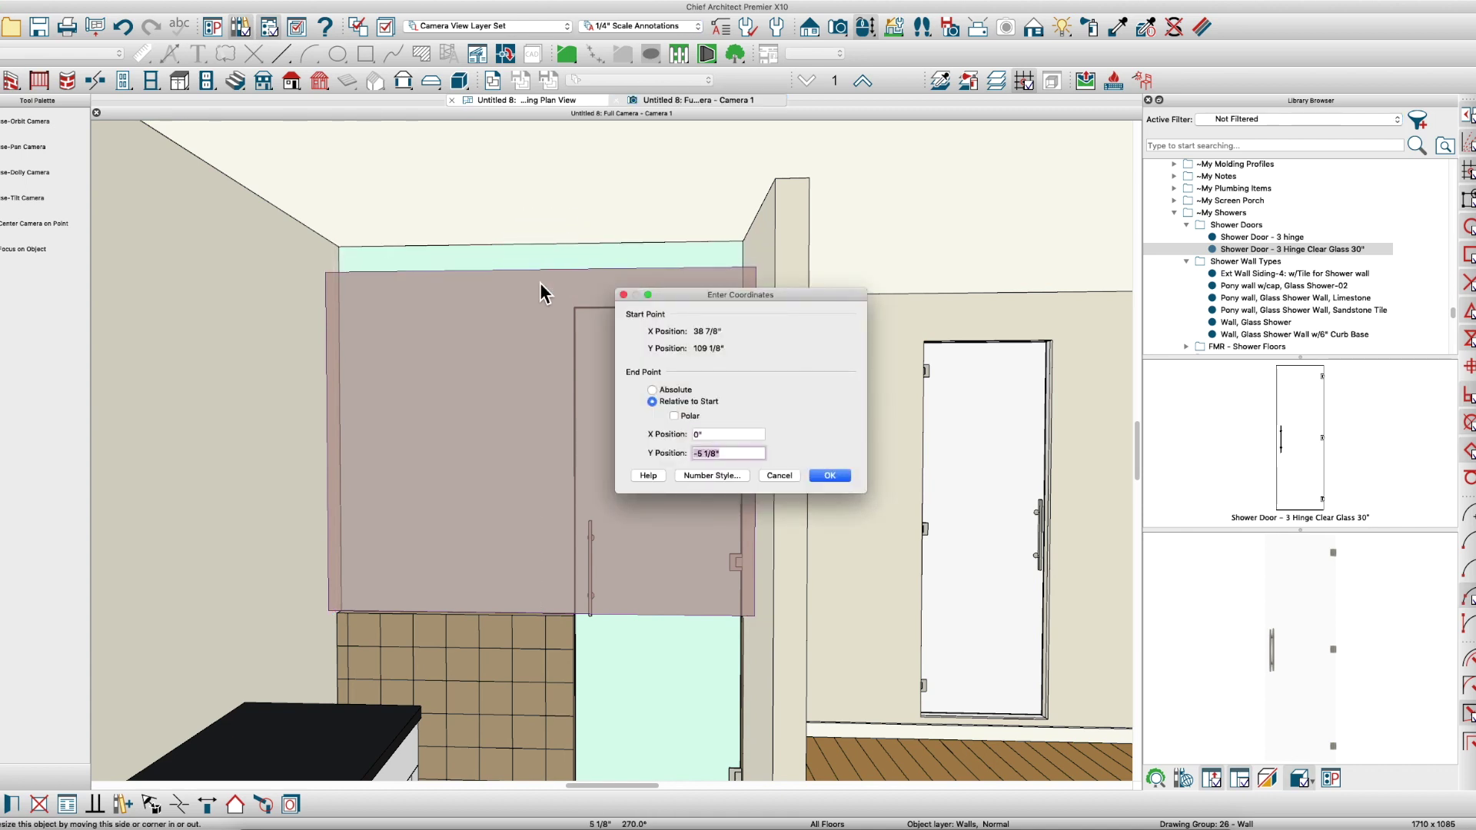
type("-12")
key("Return")
key("o")
left_click_drag(616, 330, 624, 409)
middle_click_drag(667, 497, 666, 363)
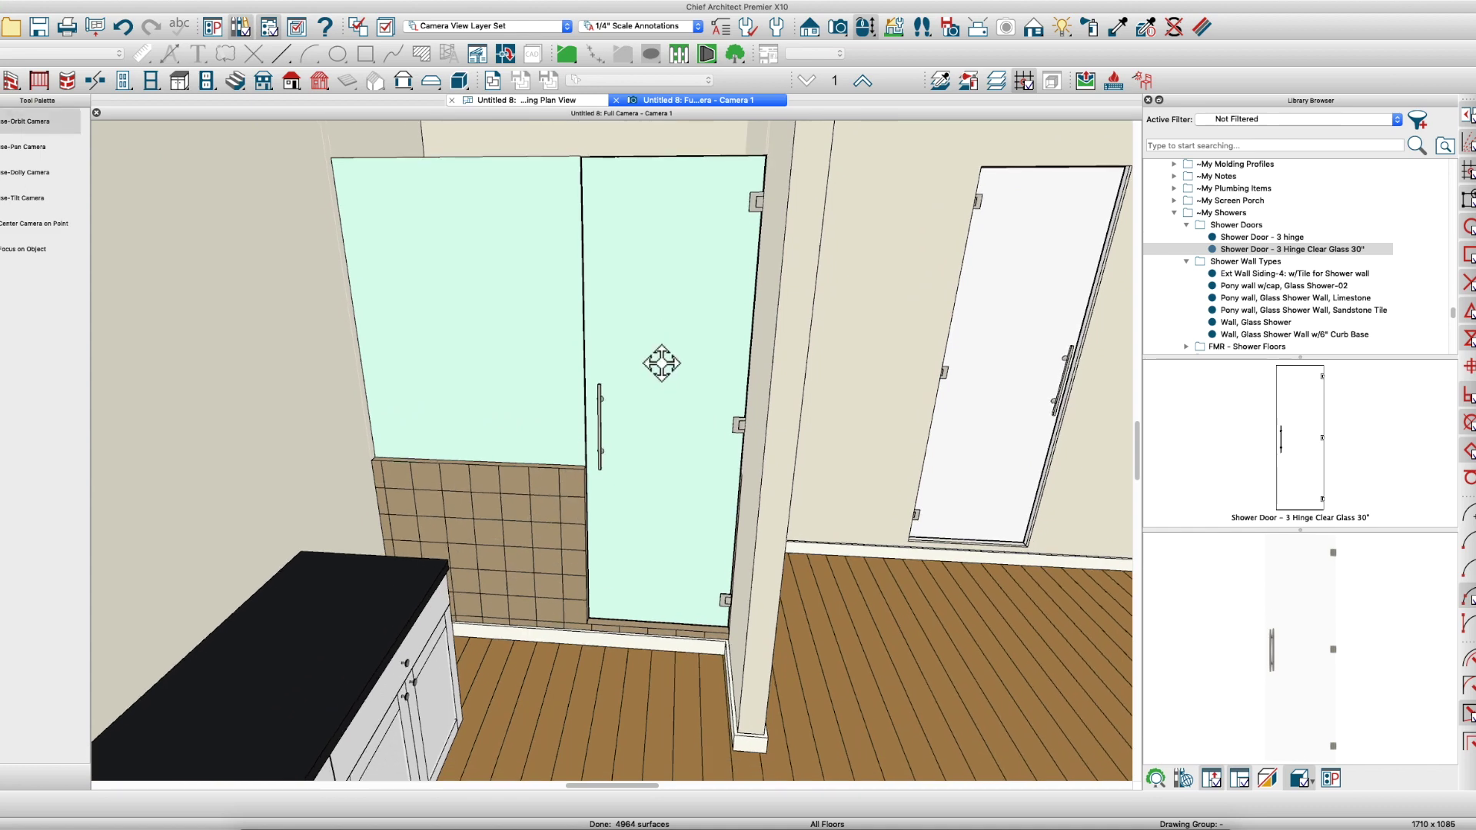
Move the B36 base cabinets up against the shower wall in plan and check their fit in the camera view
left_click(531, 103)
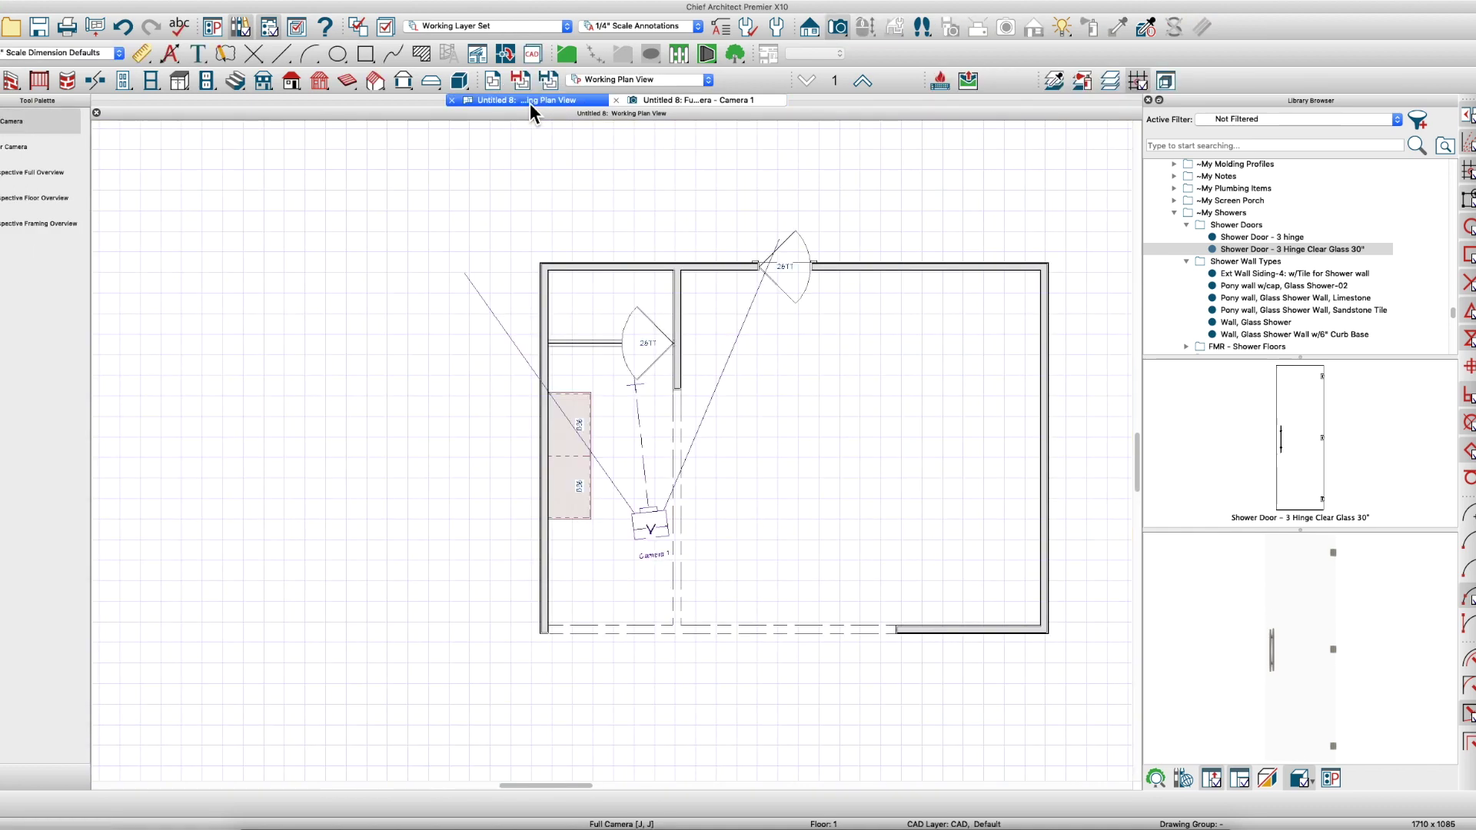
scroll(583, 442, "up", 3)
left_click(583, 442)
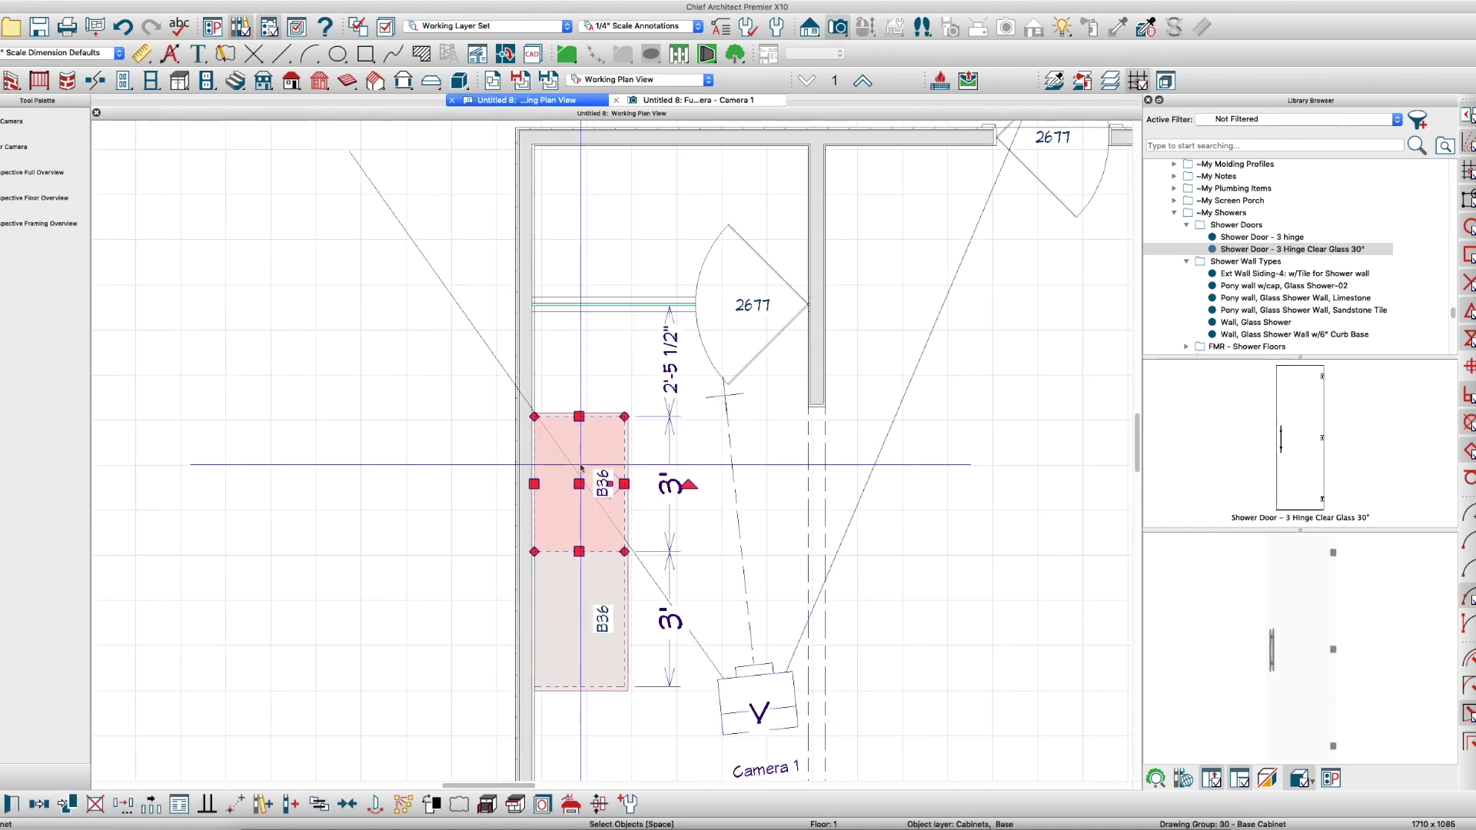
left_click_drag(581, 483, 588, 515)
left_click(719, 106)
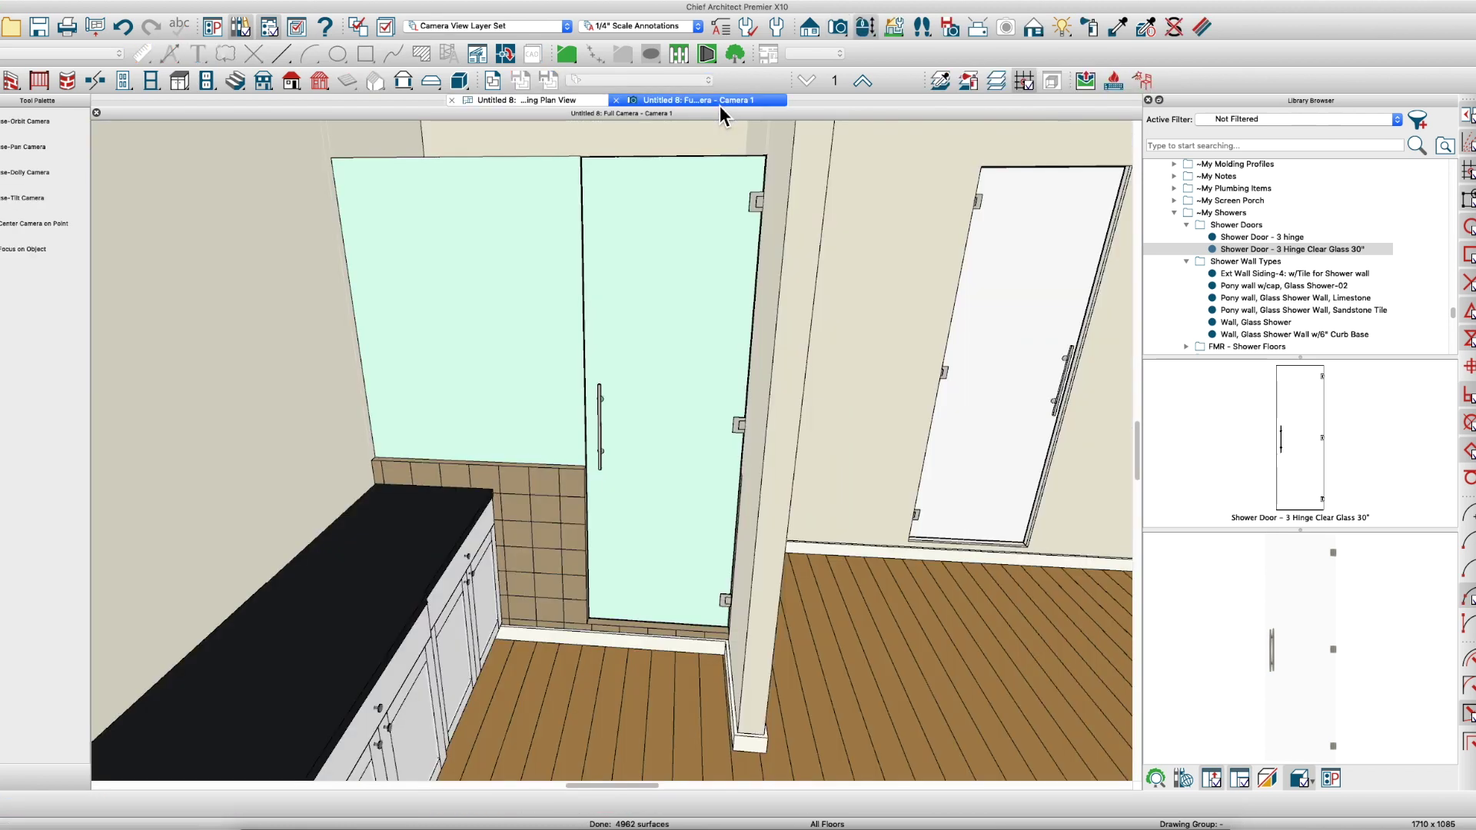
scroll(615, 449, "up", 5)
mouse_move(635, 446)
left_mouse_down()
mouse_move(668, 441)
mouse_move(640, 449)
left_mouse_up()
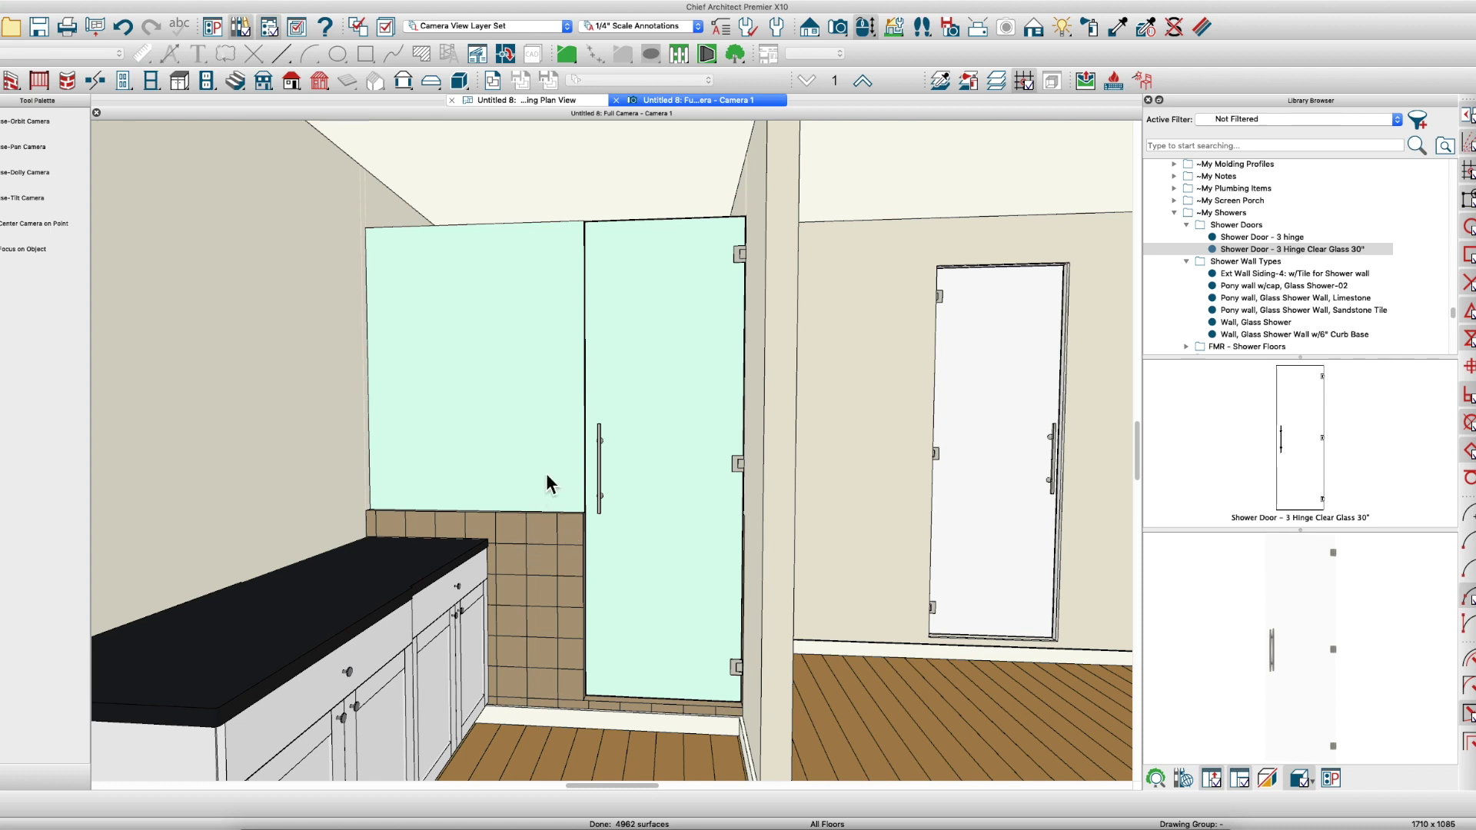
left_click_drag(547, 471, 662, 468)
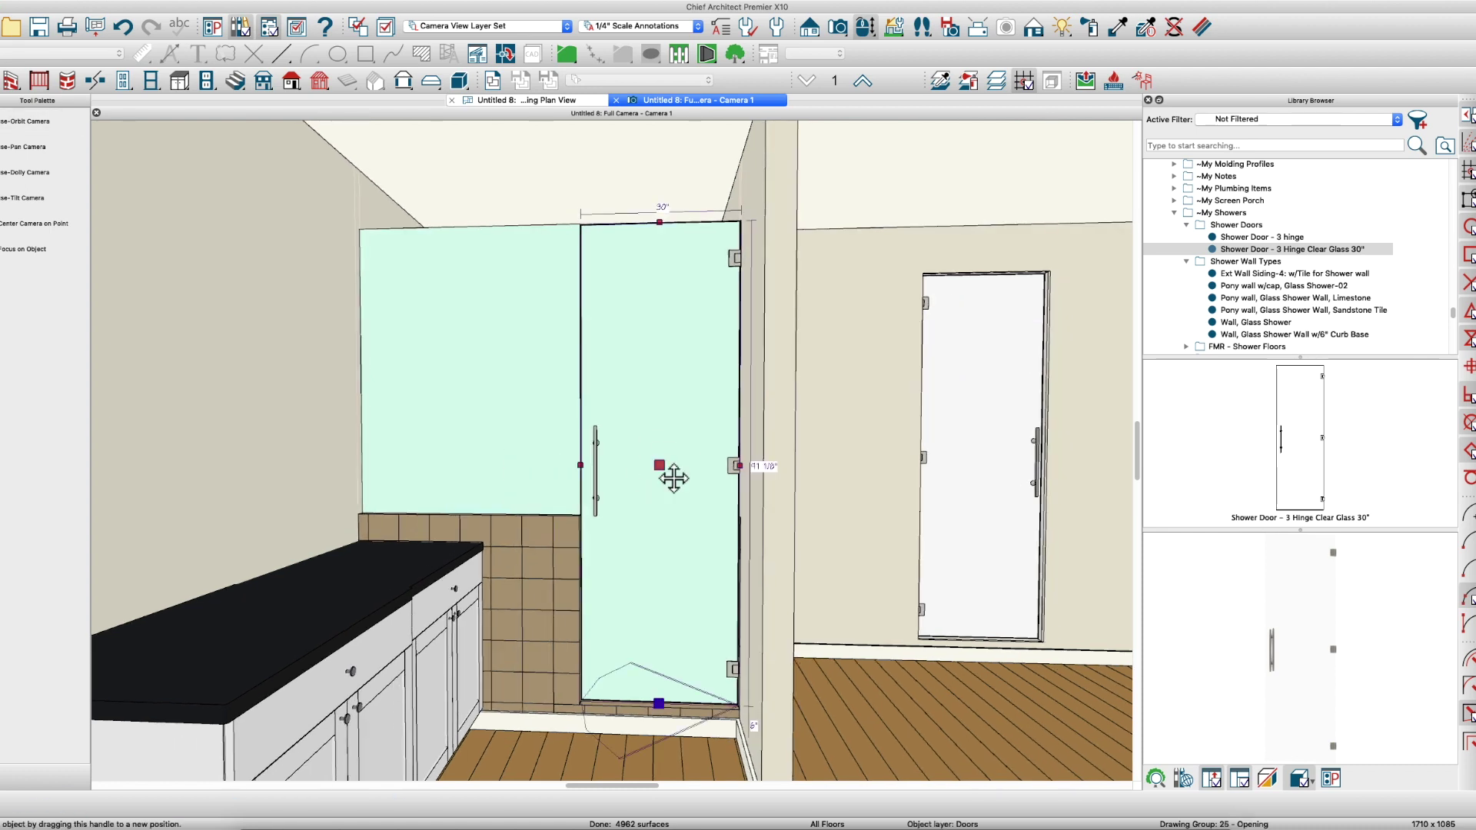
key("Escape")
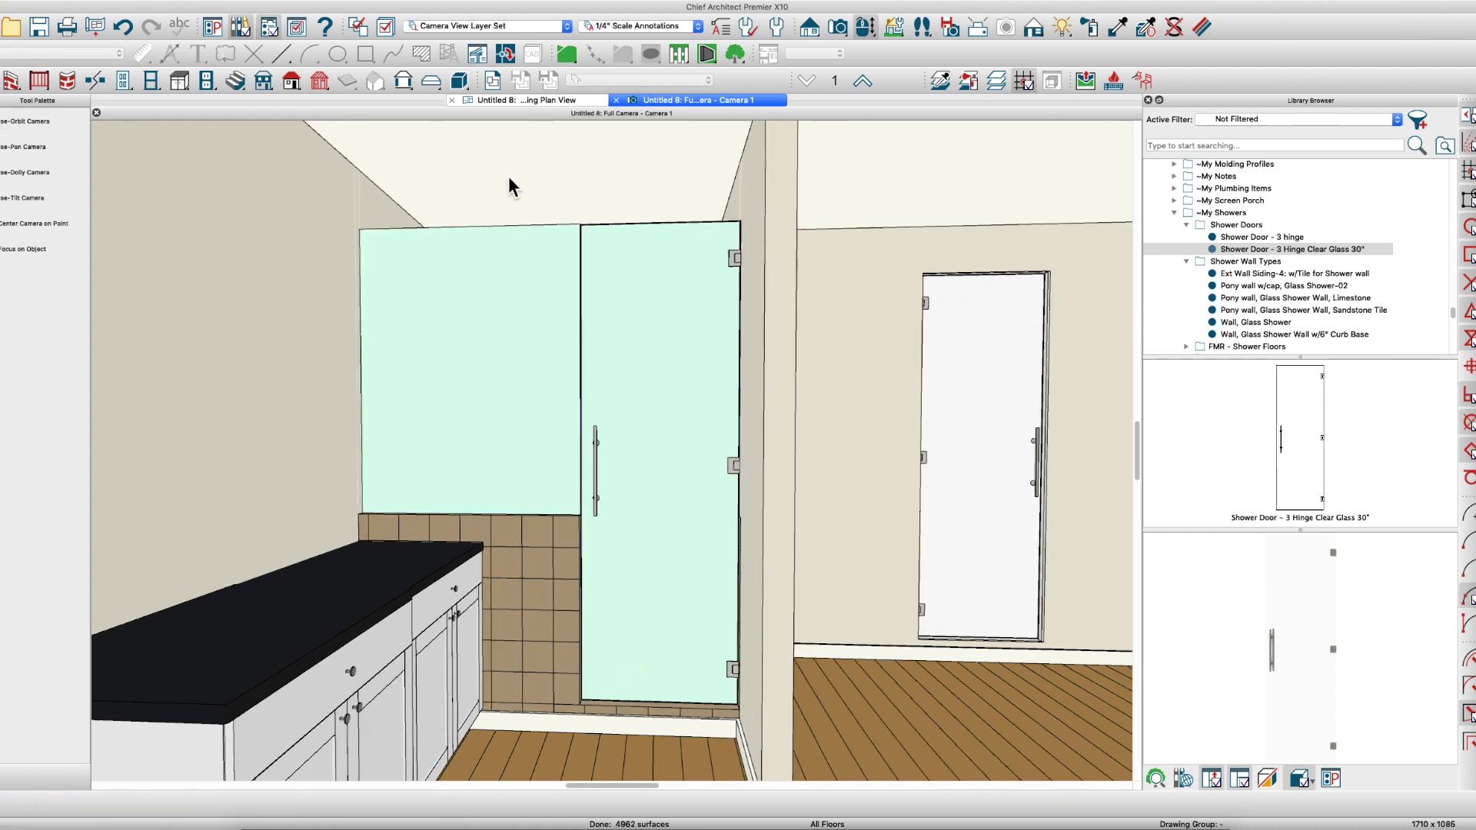
Shift the base cabinet nearest the shower slightly sideways in plan to line it up with the adjoining cabinet
left_click(536, 101)
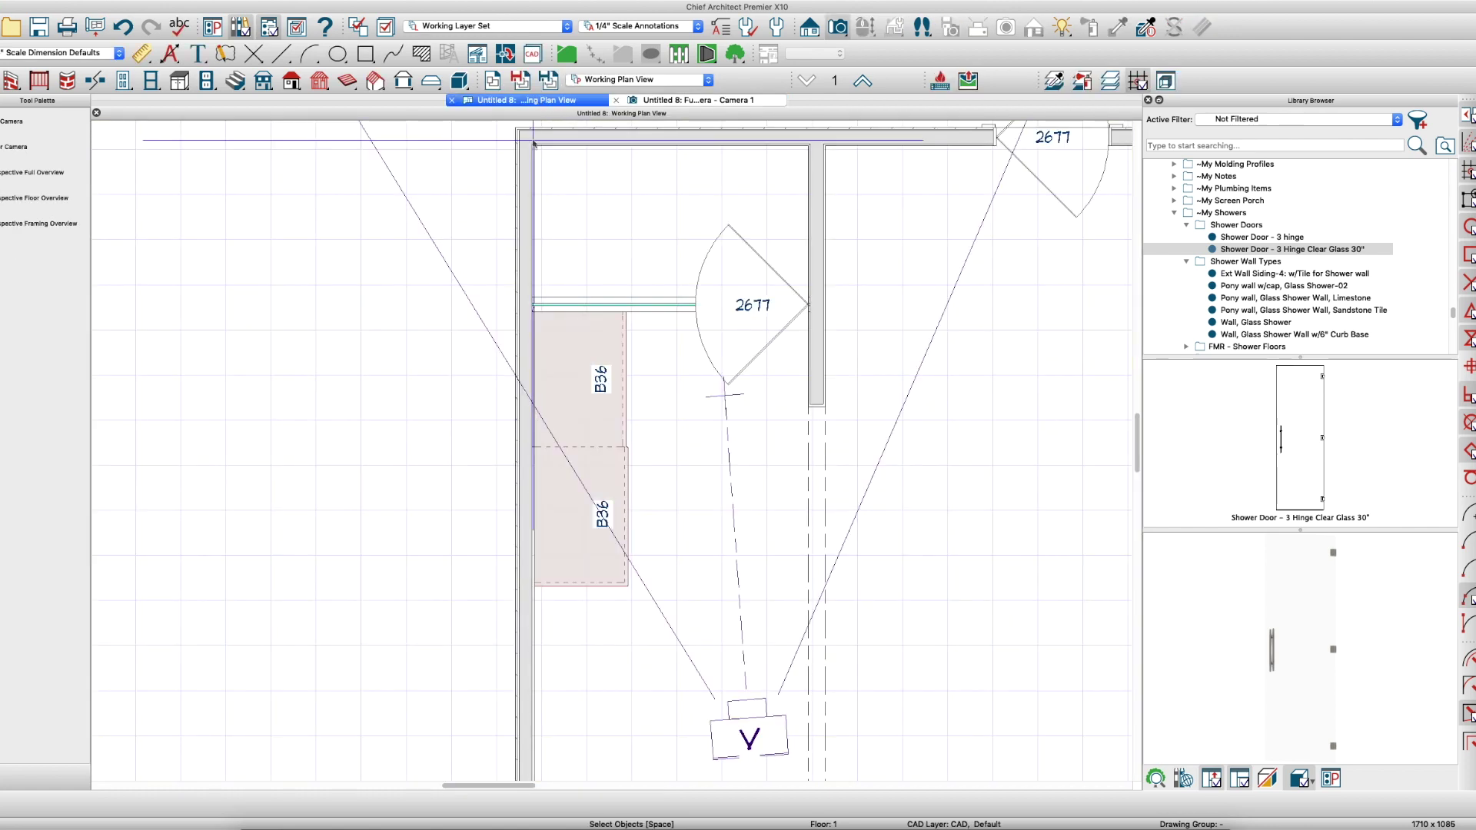
scroll(636, 267, "up", 2)
left_click(584, 492)
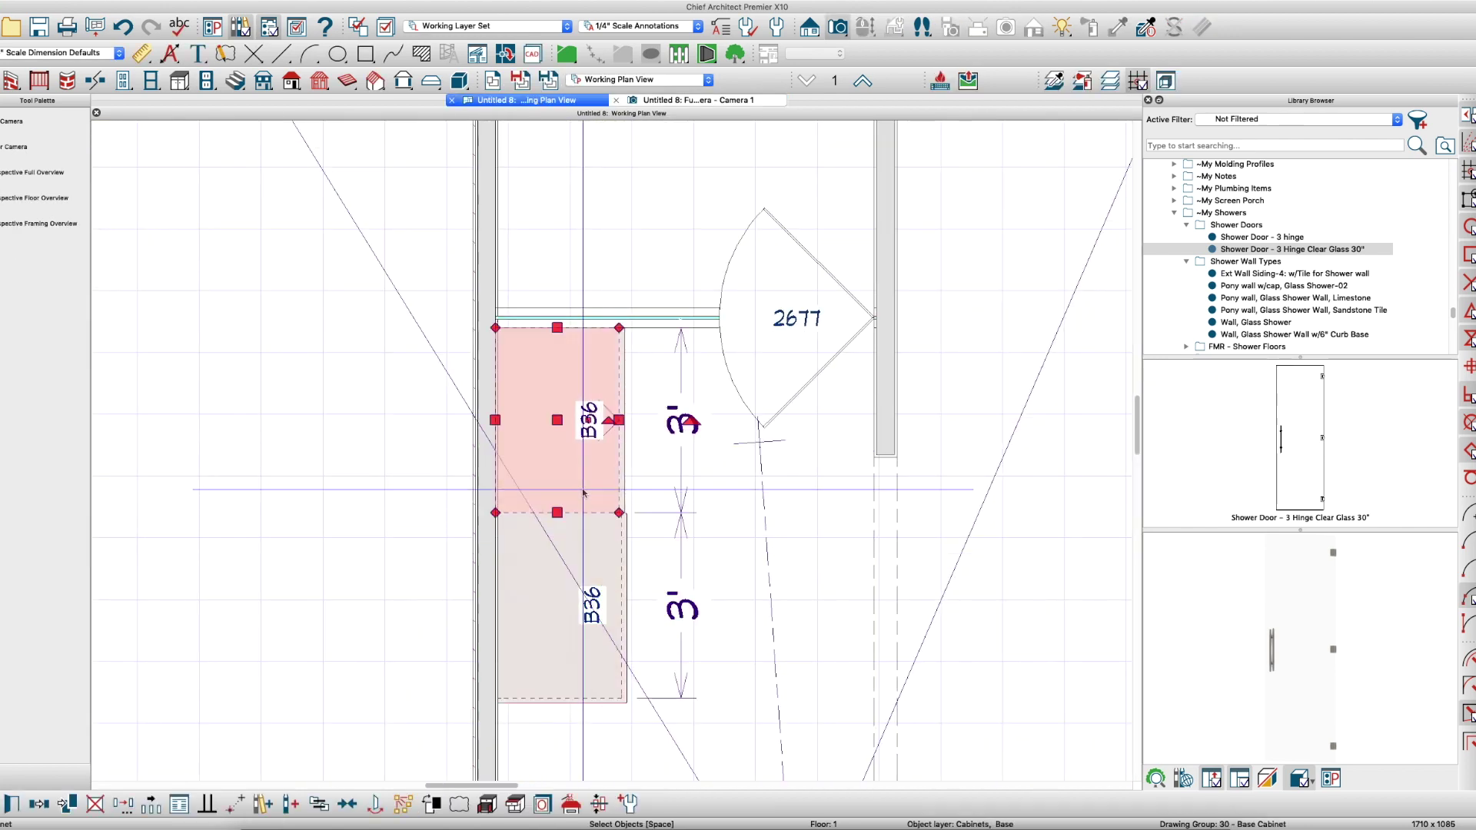
scroll(567, 418, "up", 1)
left_click_drag(553, 421, 562, 422)
key("Escape")
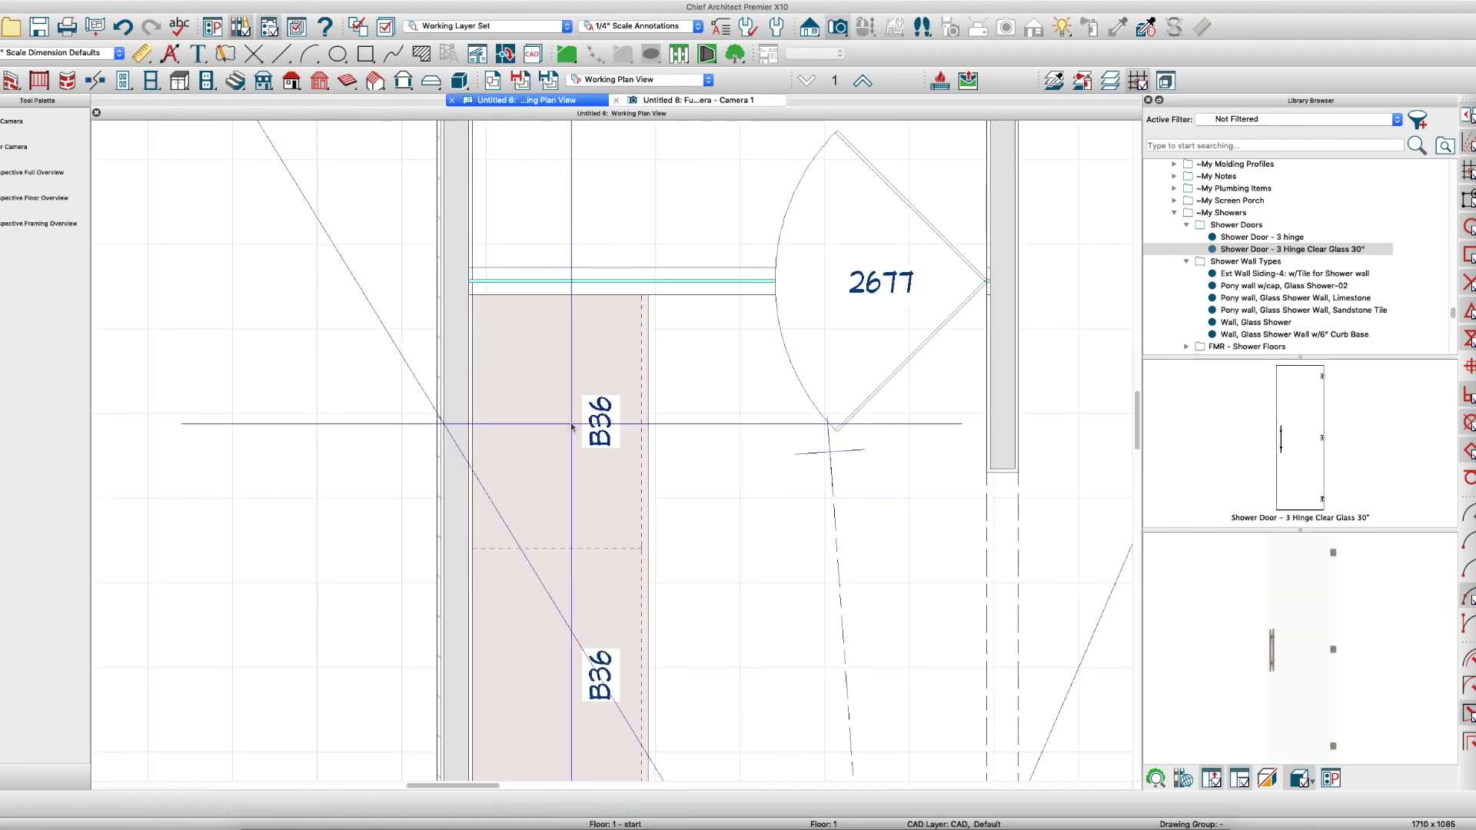
Break the shower wall between the base cabinet's front edge and the door, and select the segment behind the cabinet
scroll(611, 608, "down", 2)
scroll(646, 350, "up", 3)
left_click(689, 364)
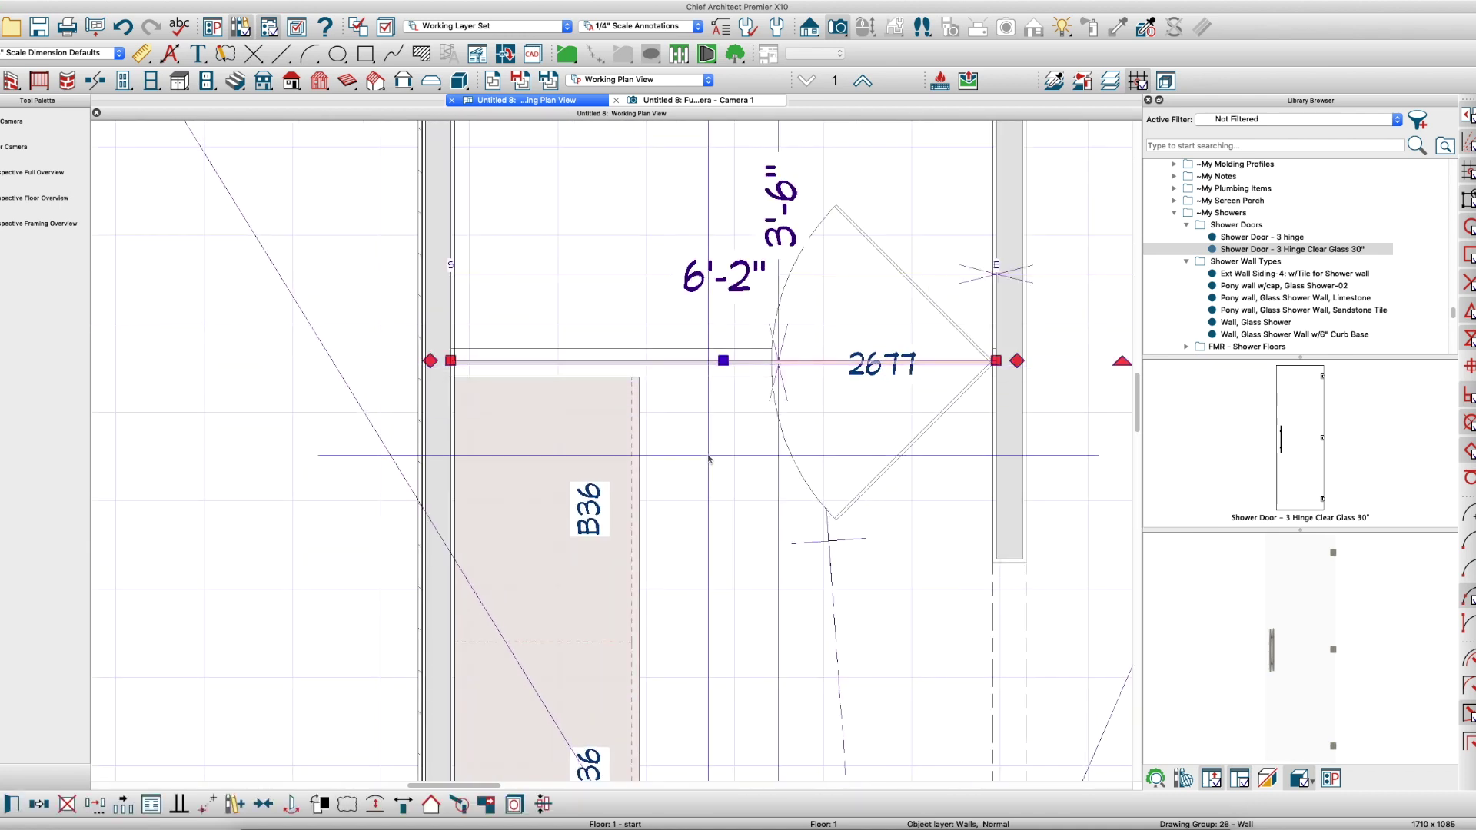
key("3")
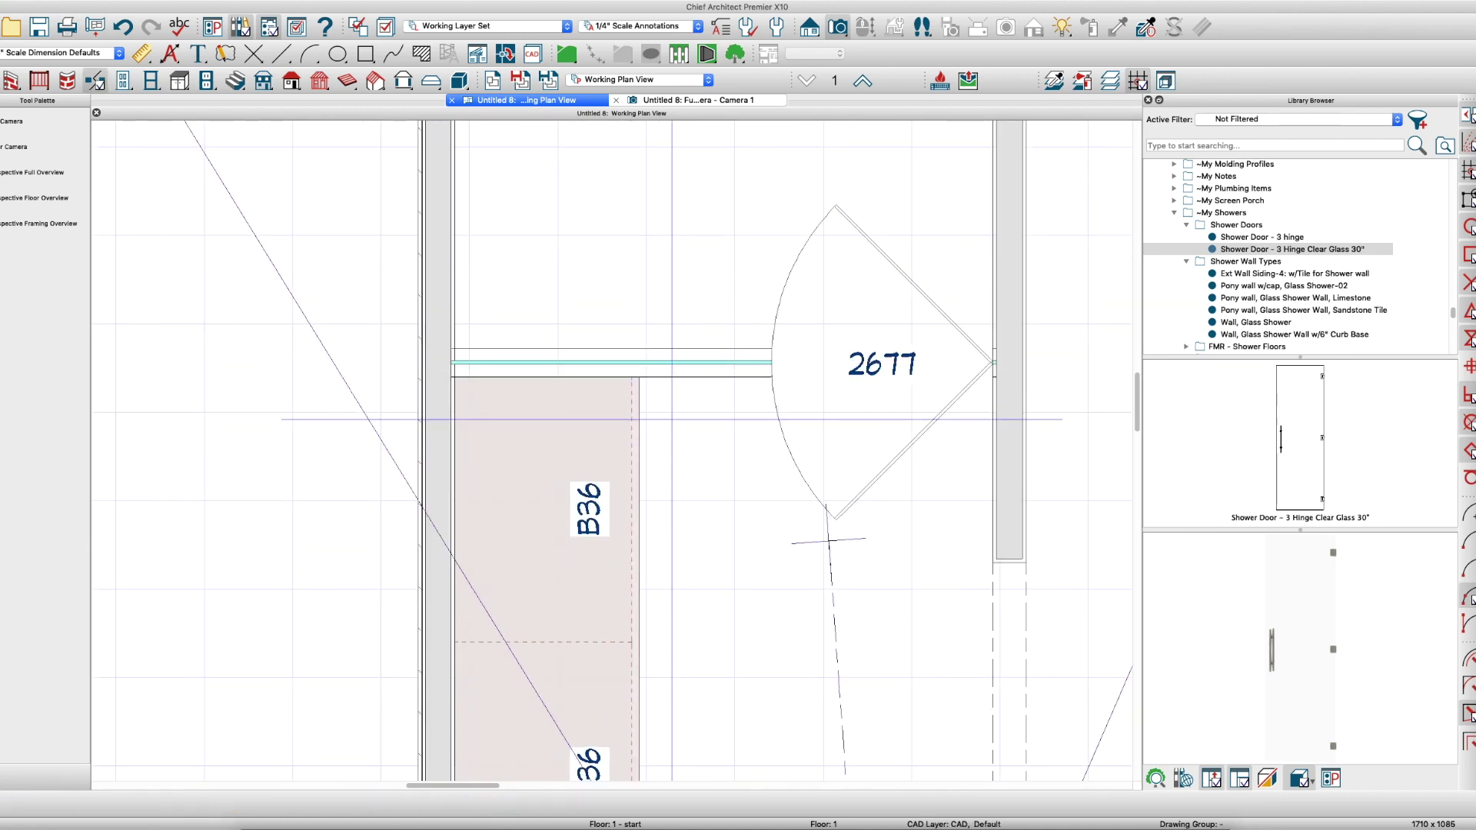
left_click(658, 360)
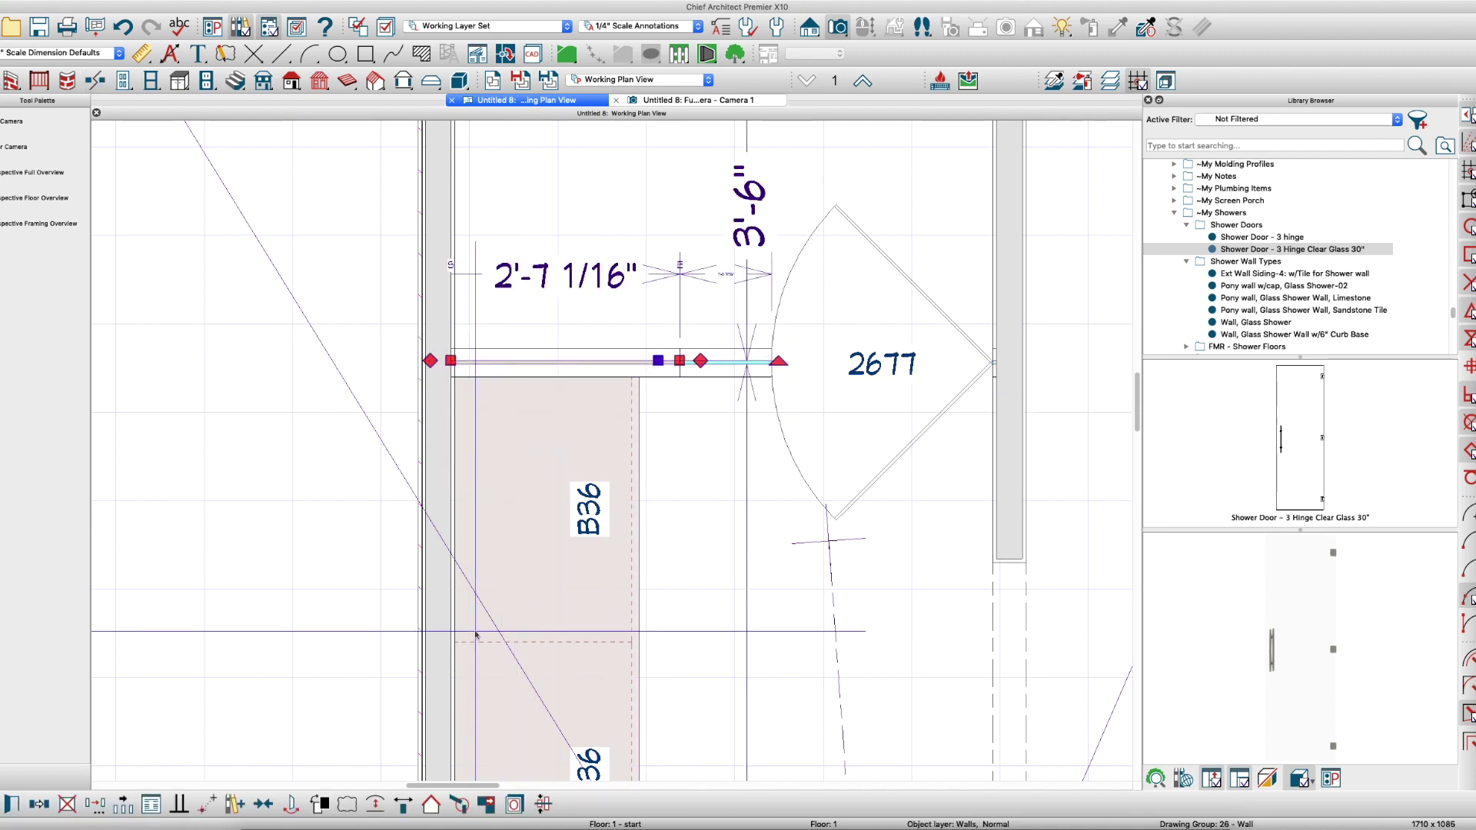
Reverse the layers of the shower wall segment behind the cabinet and set the segment's length to 30 inches
left_click(407, 806)
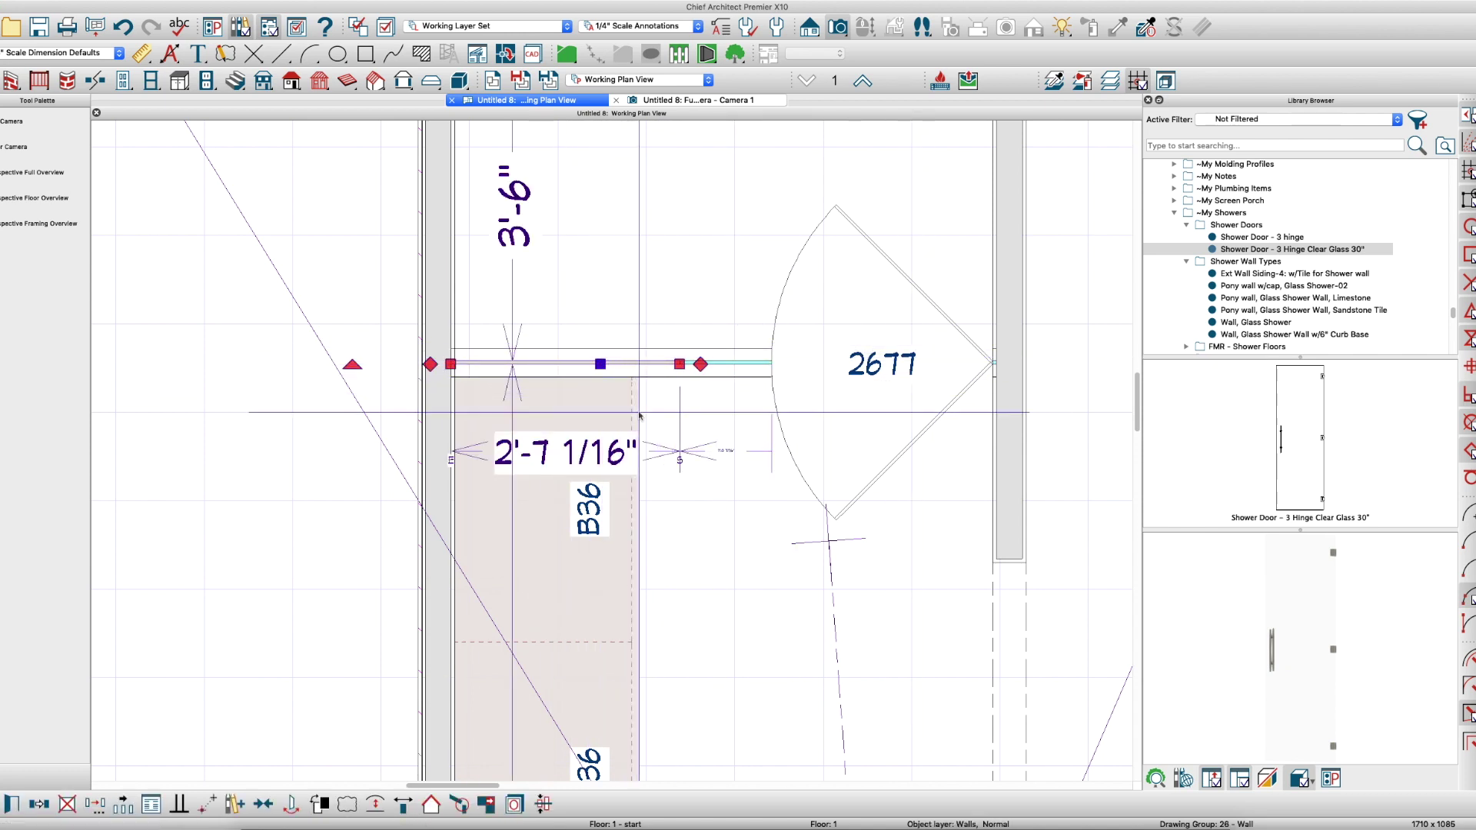
left_click(562, 456)
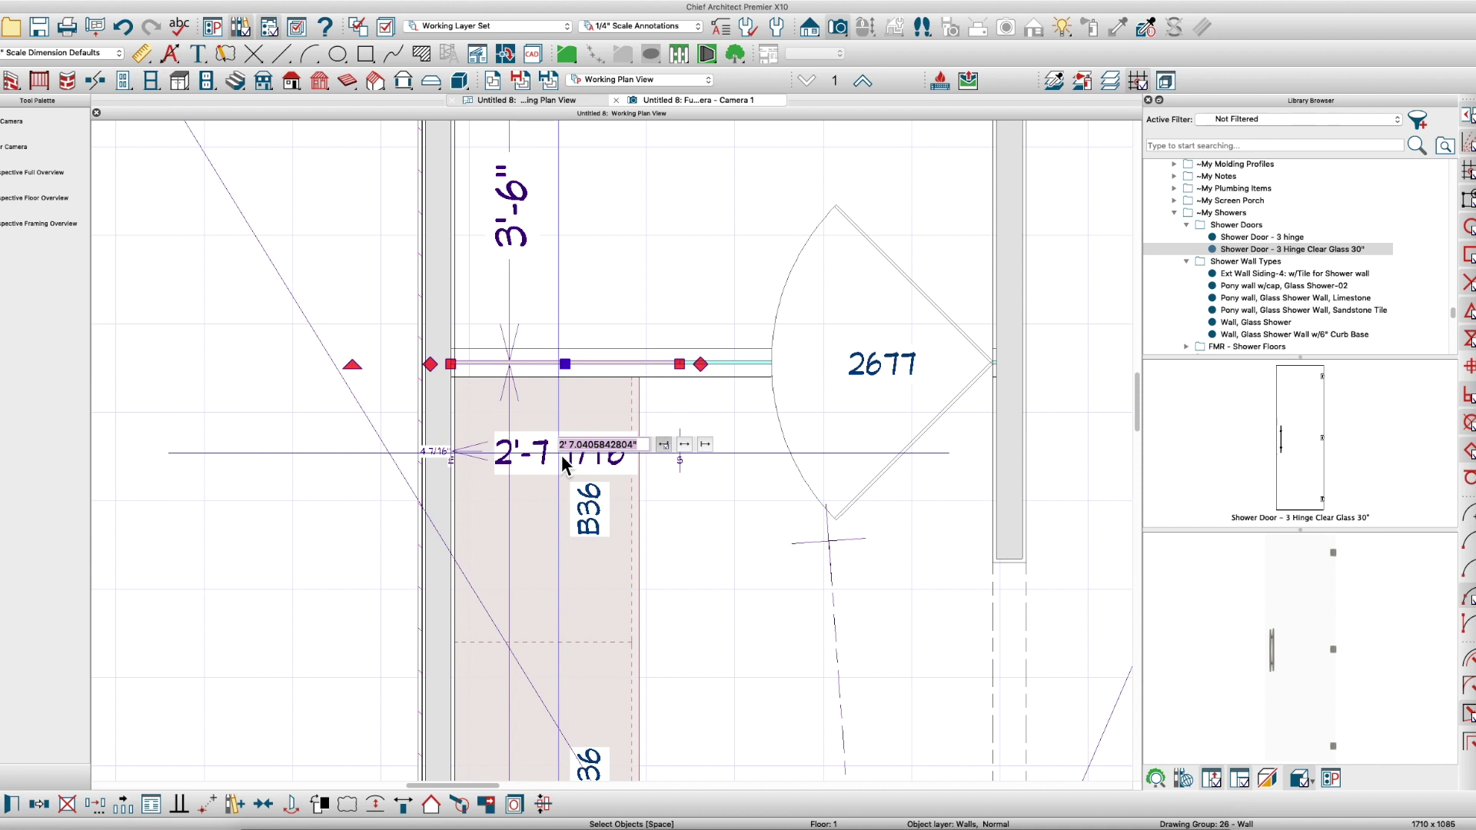
type("30")
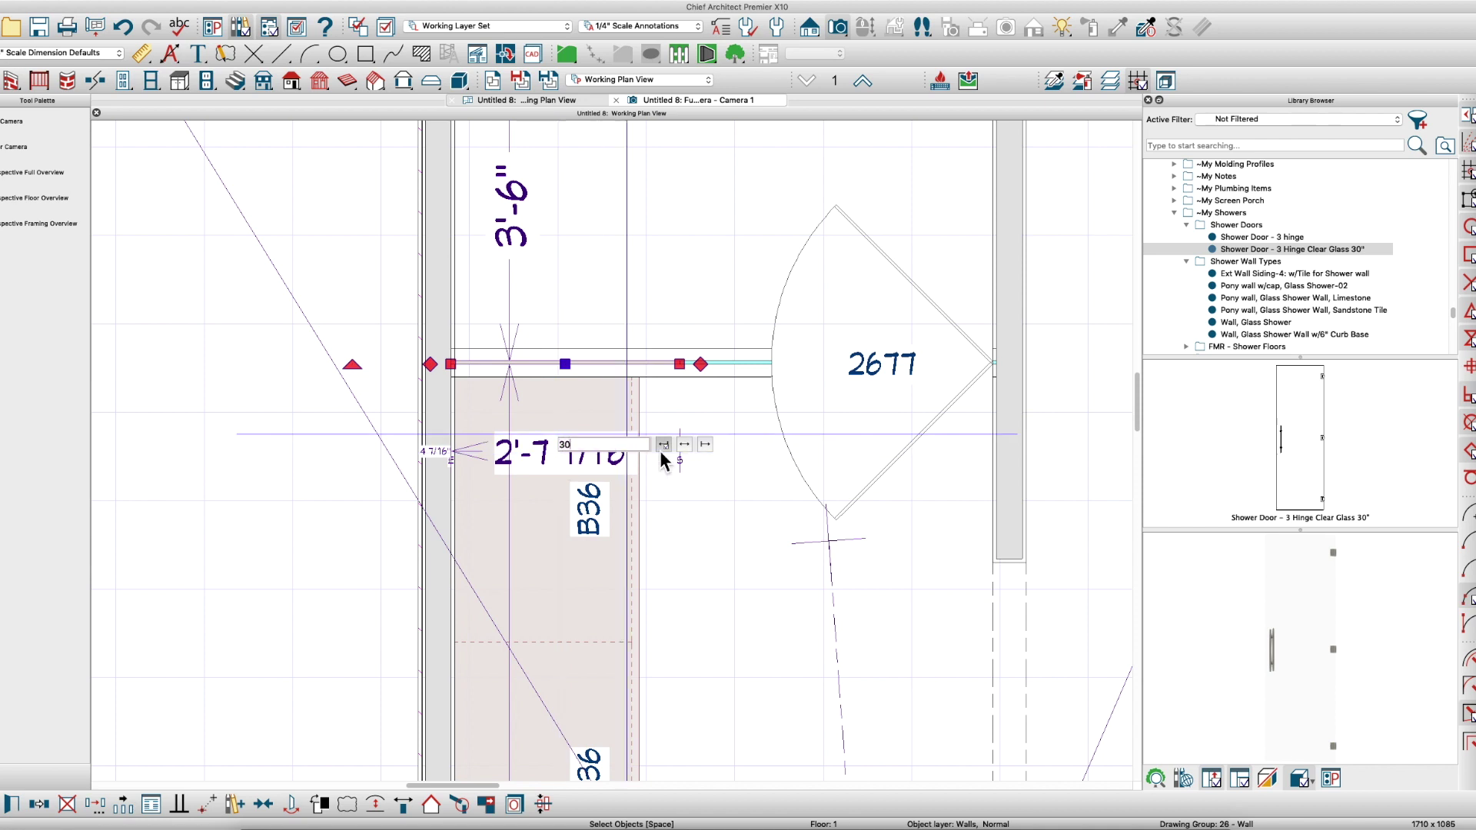
left_click(707, 446)
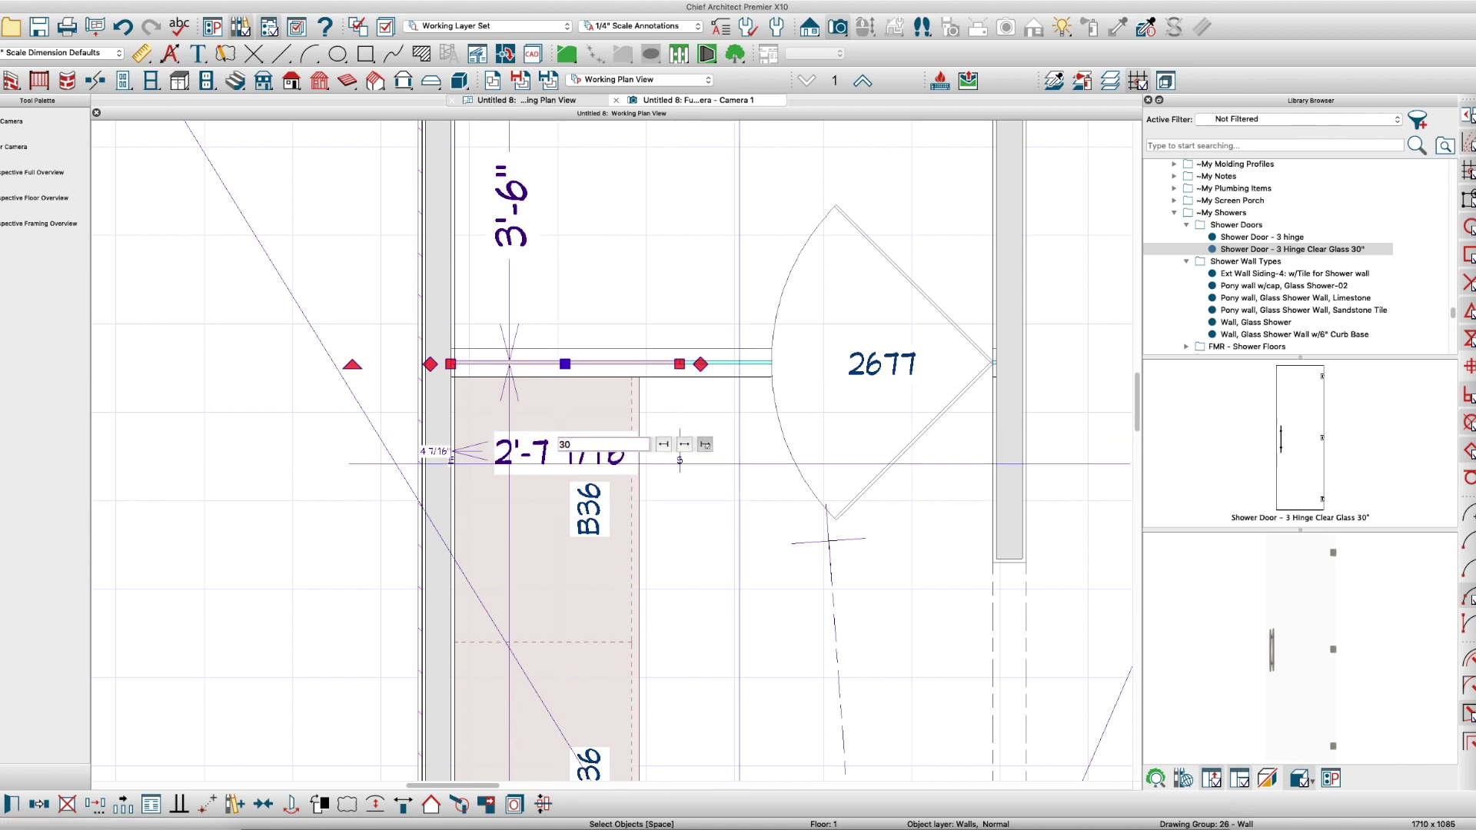
key("Return")
key("Escape")
left_click(638, 359)
key("Escape")
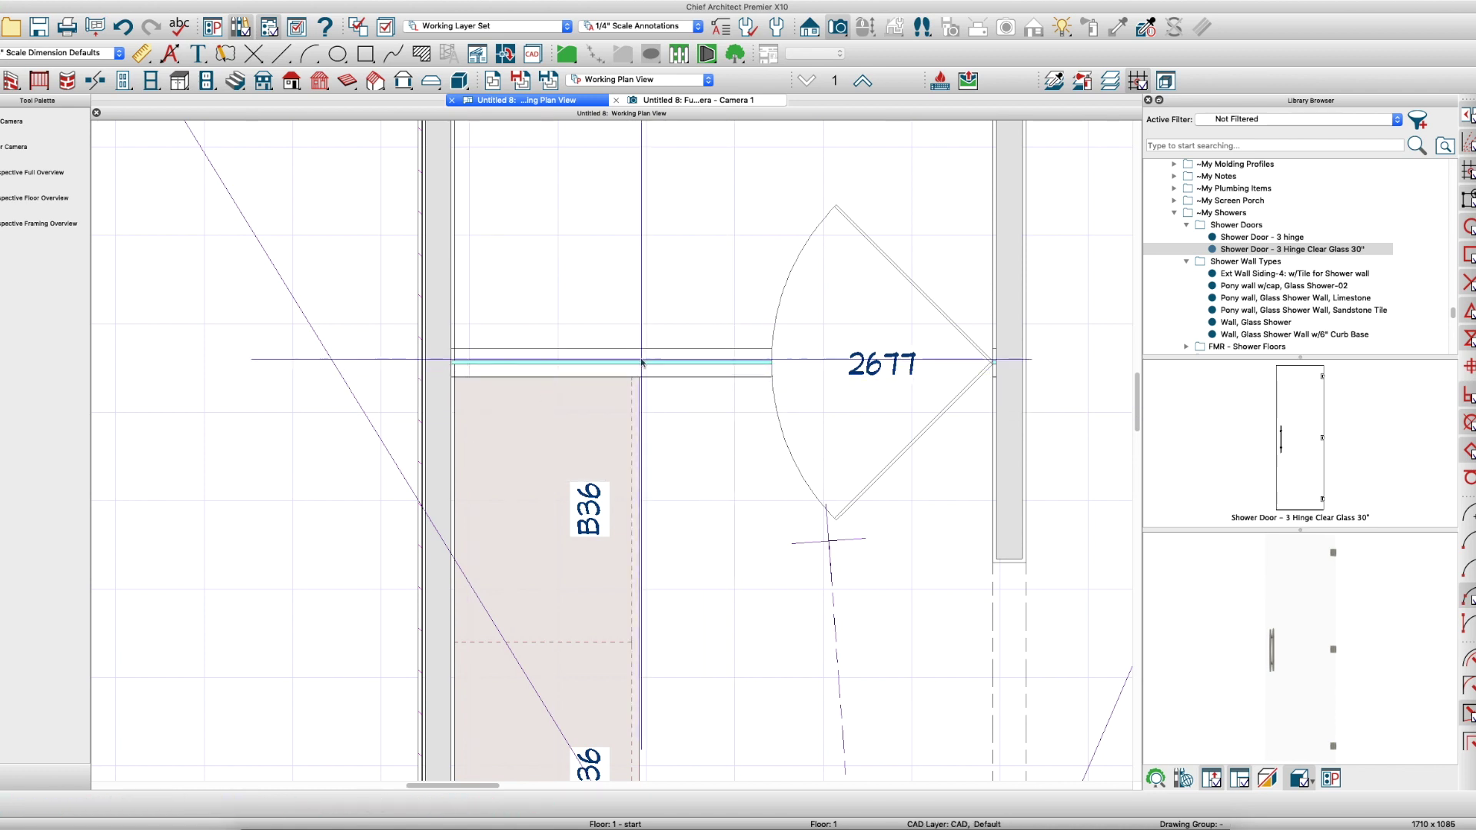
Set the lower wall's height off the floor to 6" for the shower wall segment containing the glass door
left_click(711, 103)
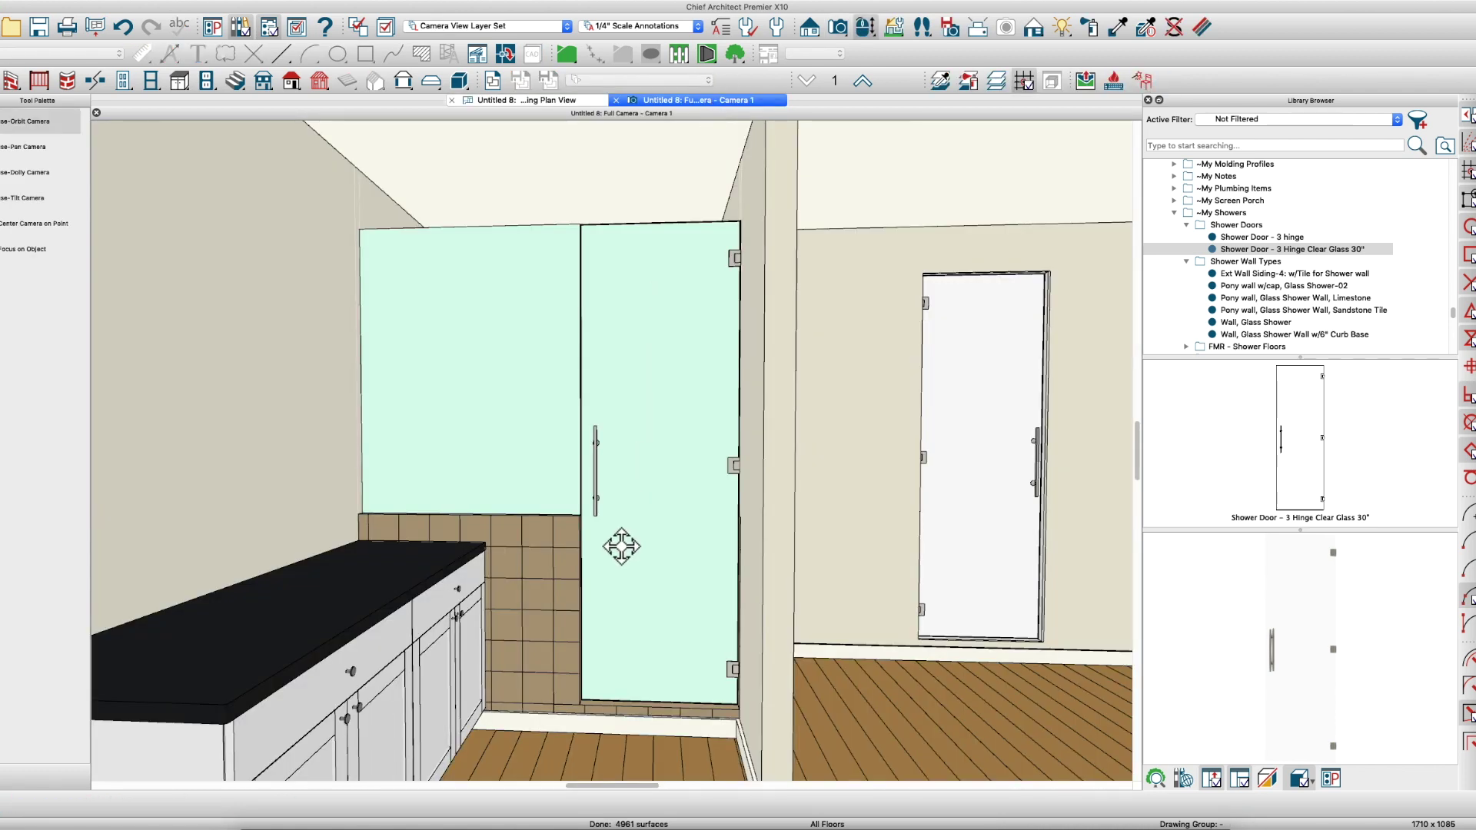
double_click(573, 575)
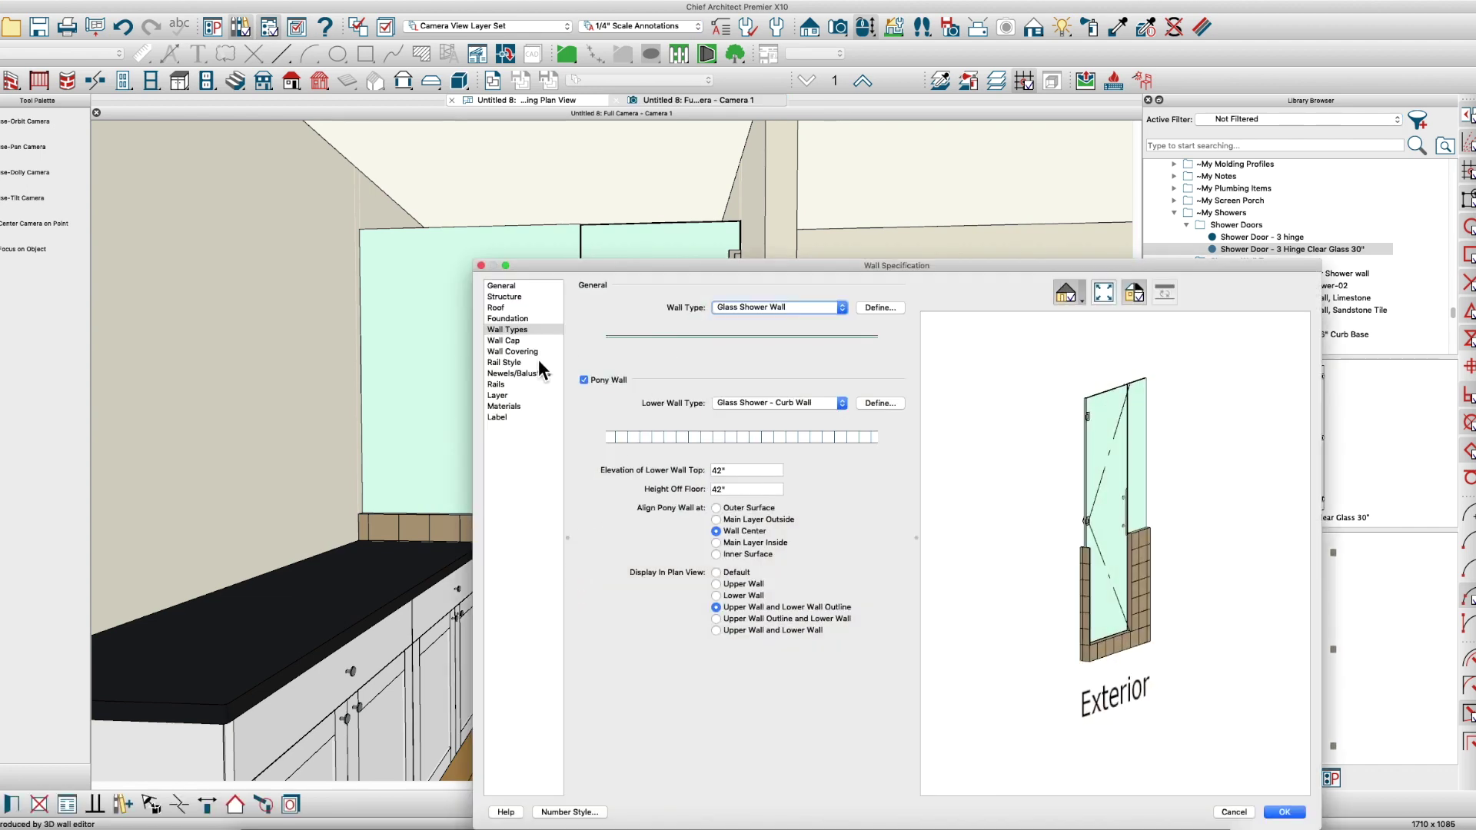
left_click_drag(753, 490, 615, 480)
type("6")
key("Return")
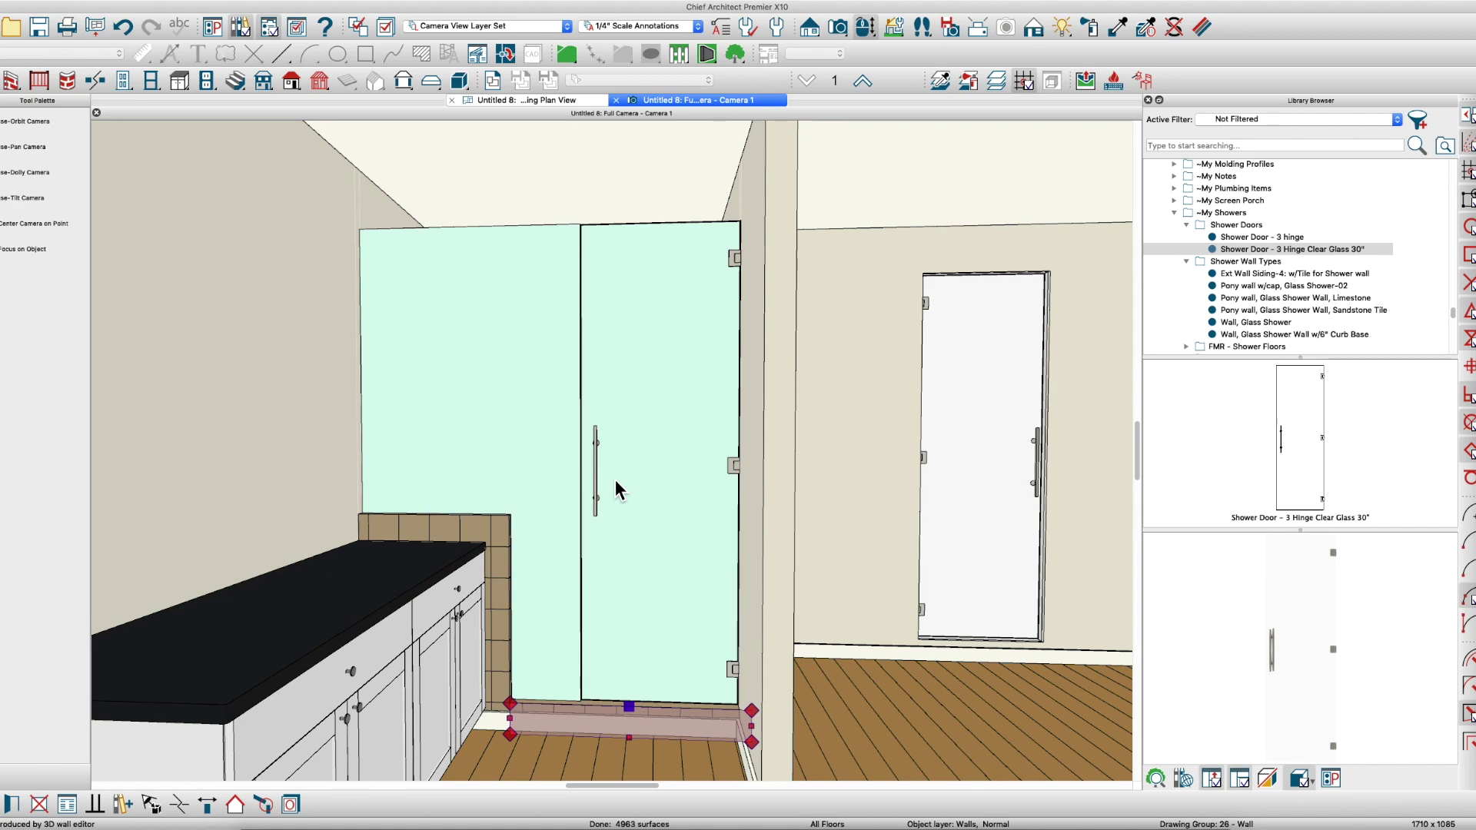
mouse_move(639, 597)
middle_mouse_down()
mouse_move(613, 612)
mouse_move(639, 613)
mouse_move(615, 608)
mouse_move(620, 628)
mouse_move(620, 603)
middle_mouse_up()
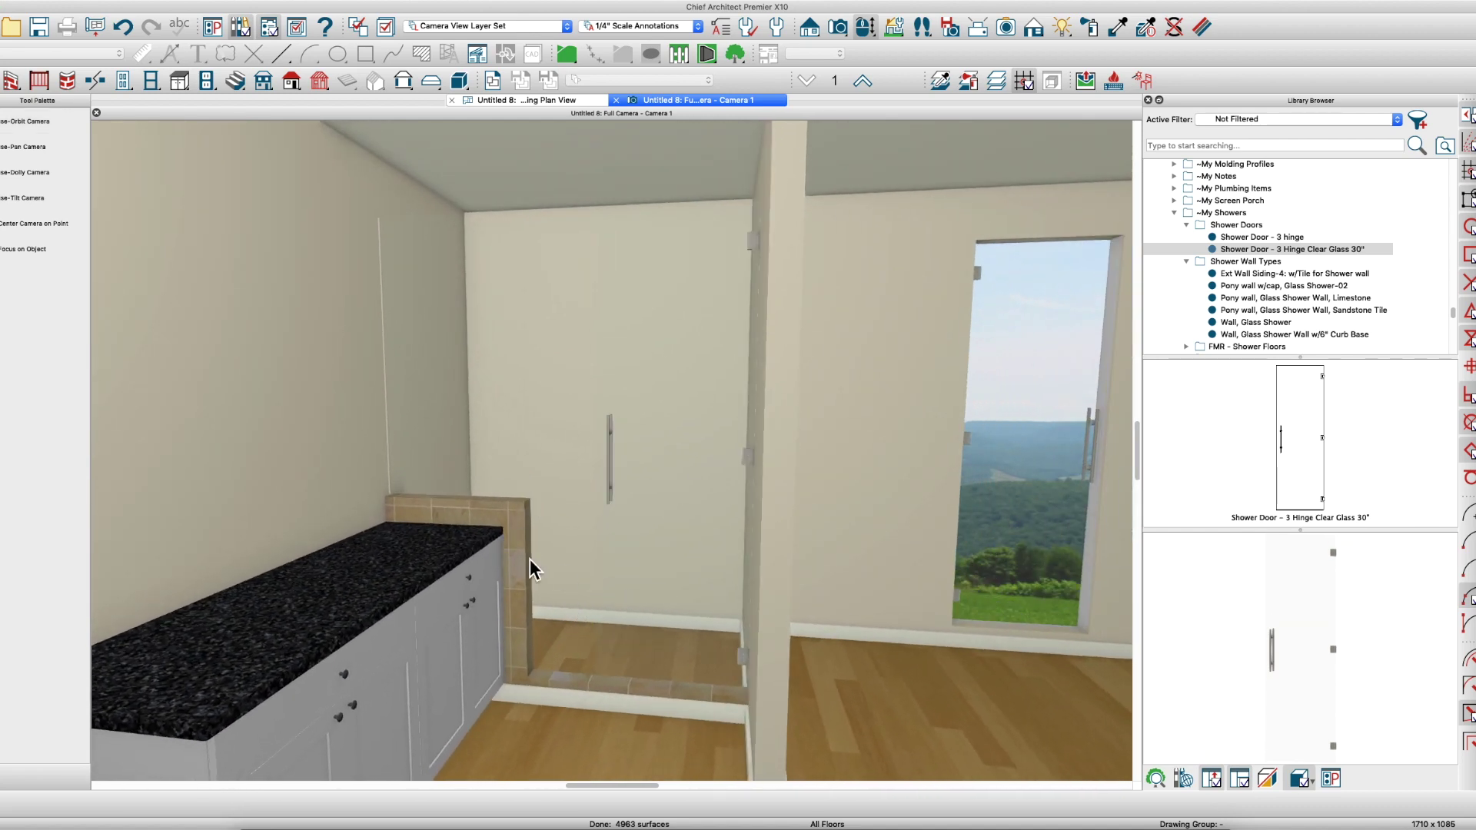
Check the wall cap profile settings of the tiled pony wall segment behind the cabinet
middle_click_drag(529, 560, 467, 593)
double_click(529, 590)
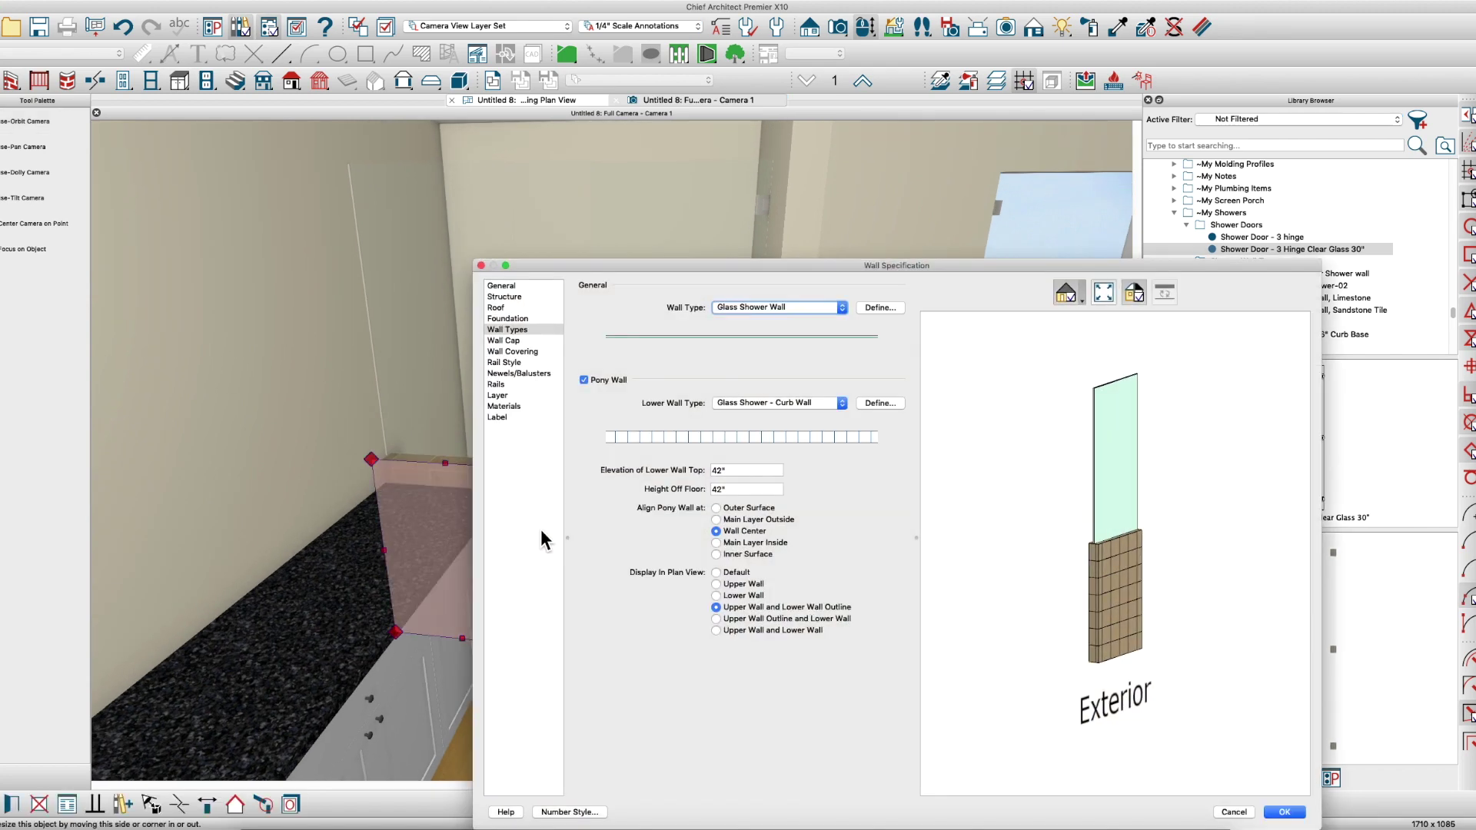
left_click(507, 340)
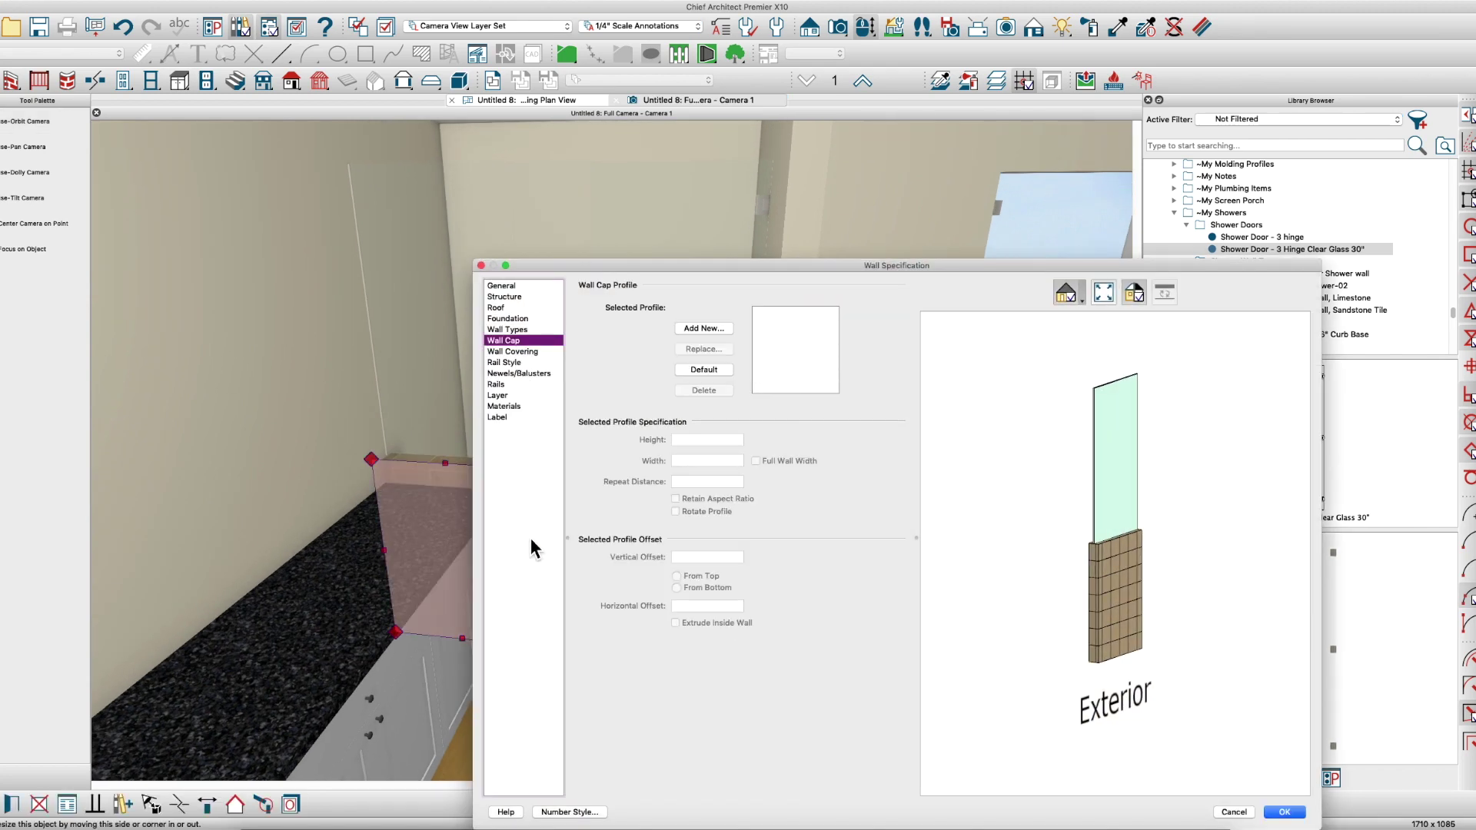
key("Return")
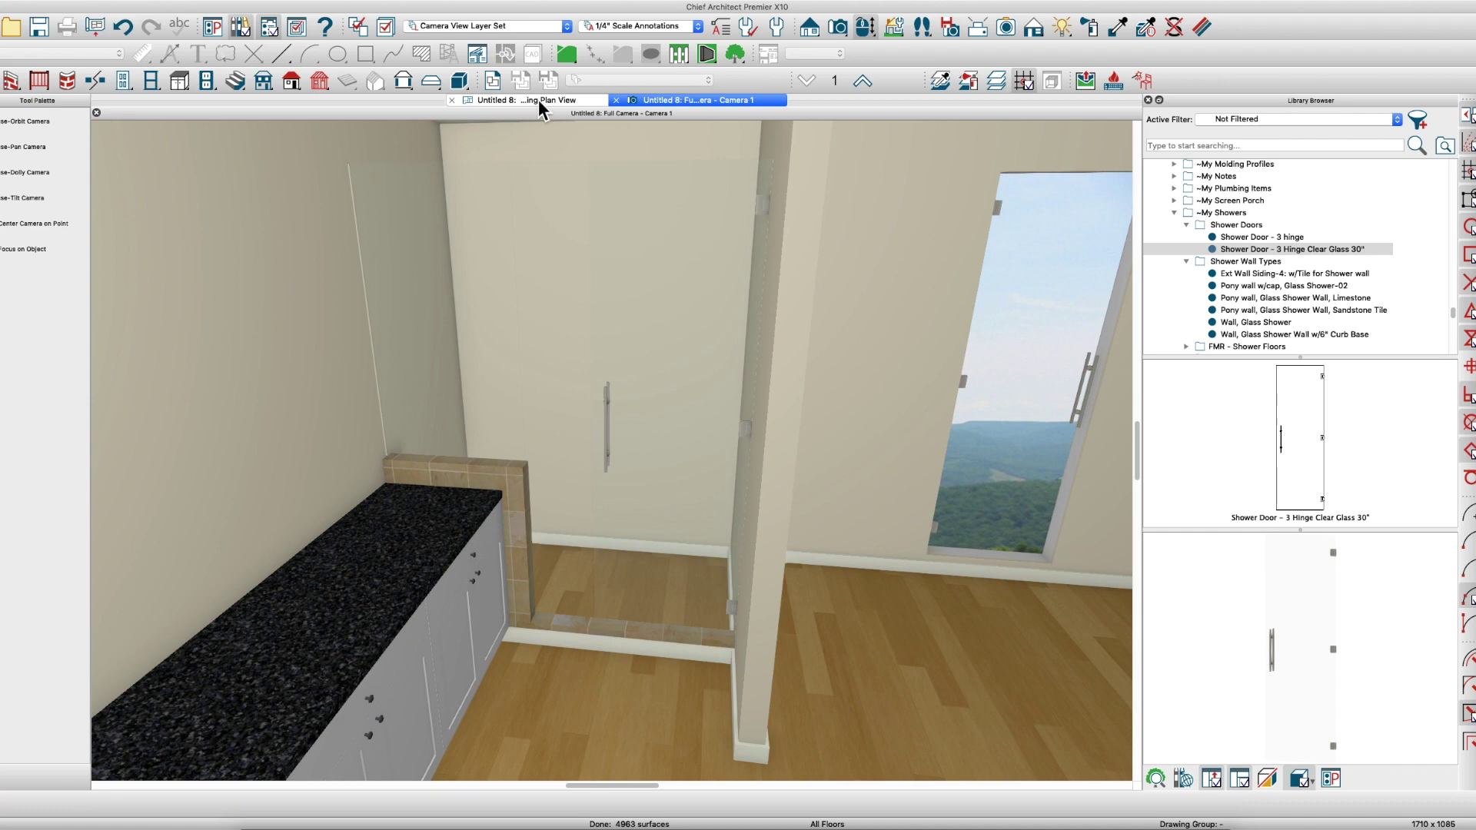
Draw a rectangular polyline solid 33" by 6" in plan, just inside the shower near the pony wall
left_click(528, 102)
scroll(514, 333, "up", 5)
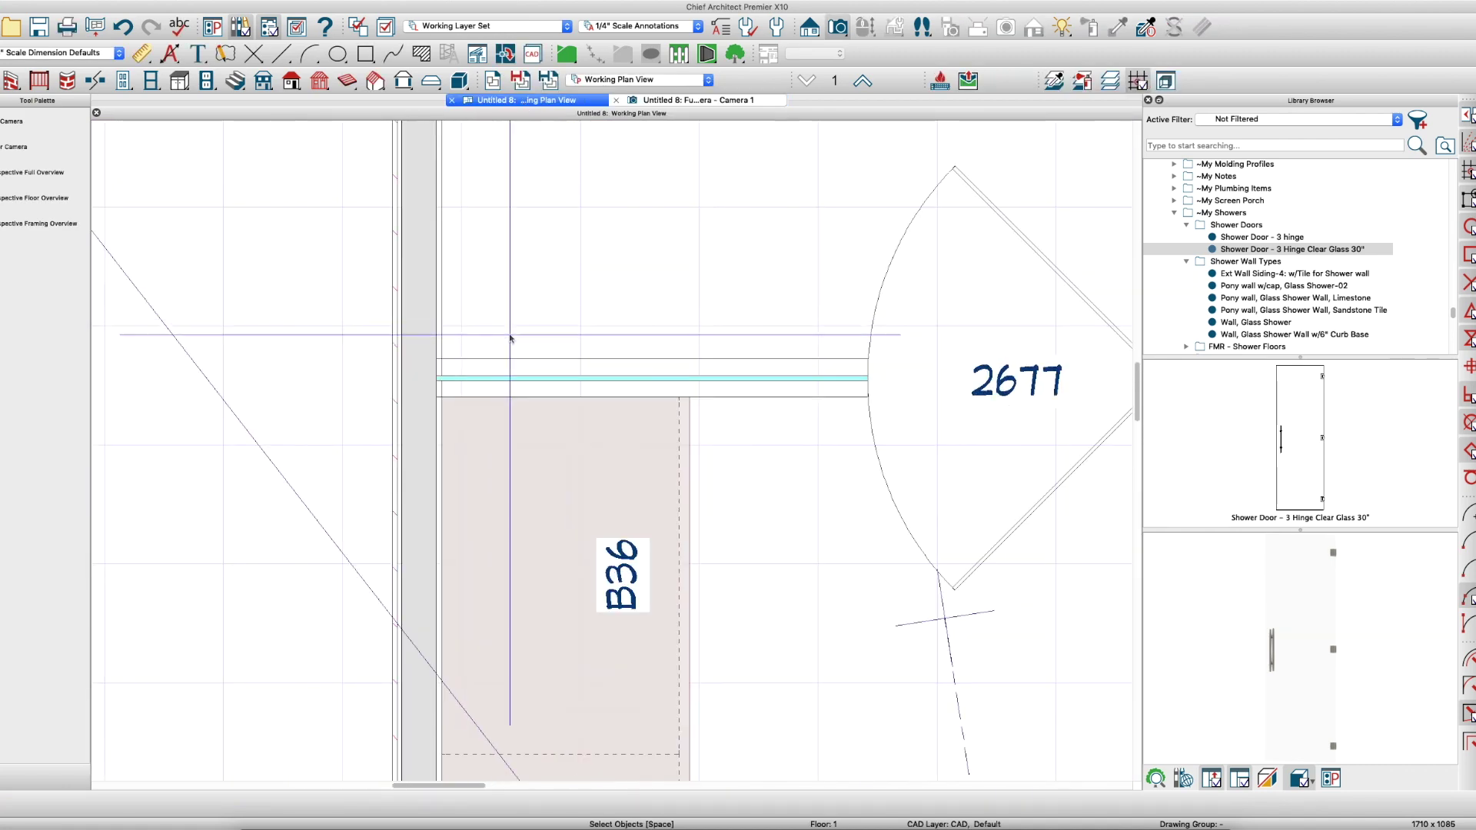
key("p")
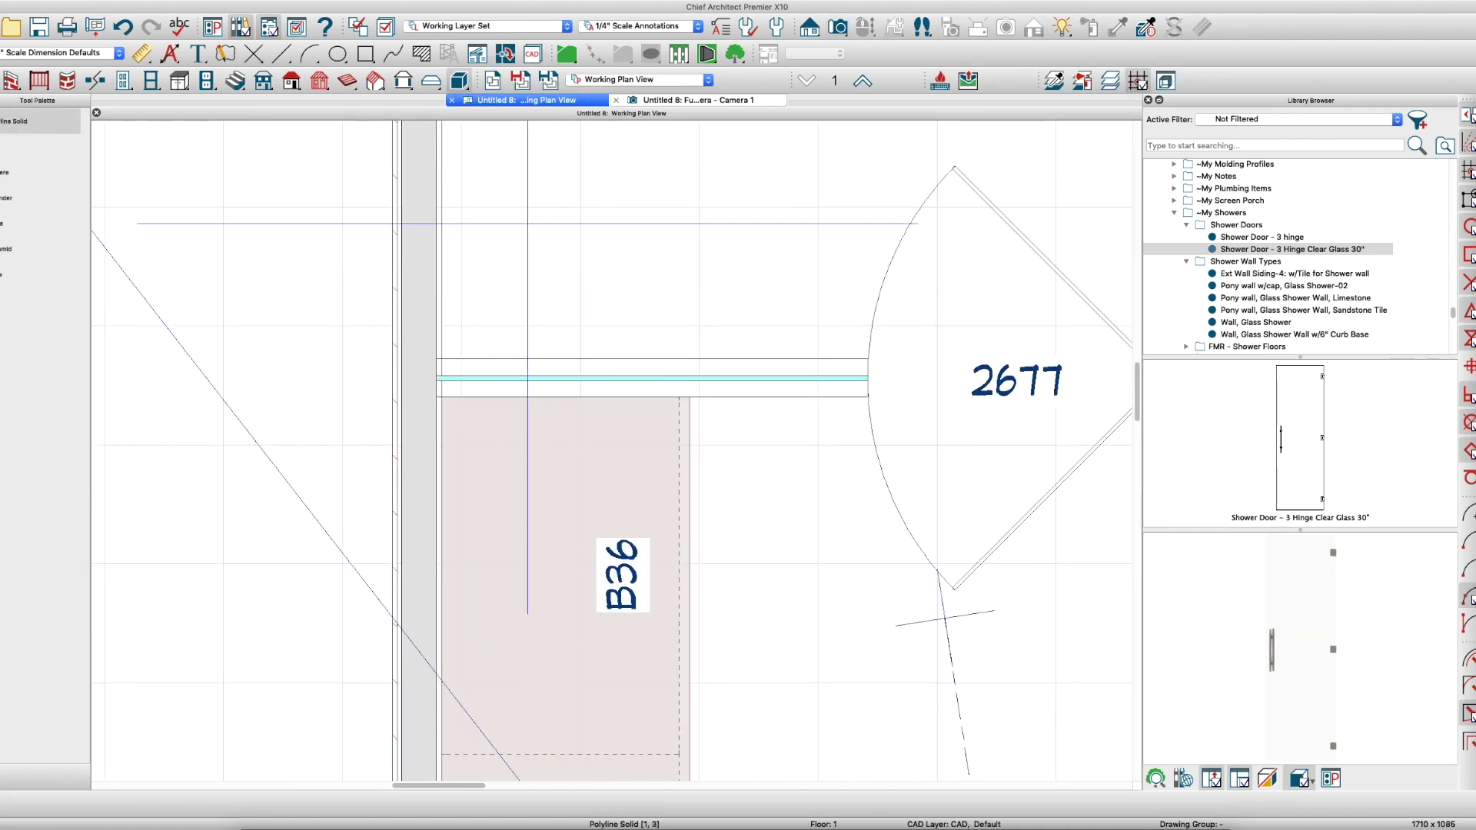
left_click_drag(516, 216, 817, 273)
key("Tab")
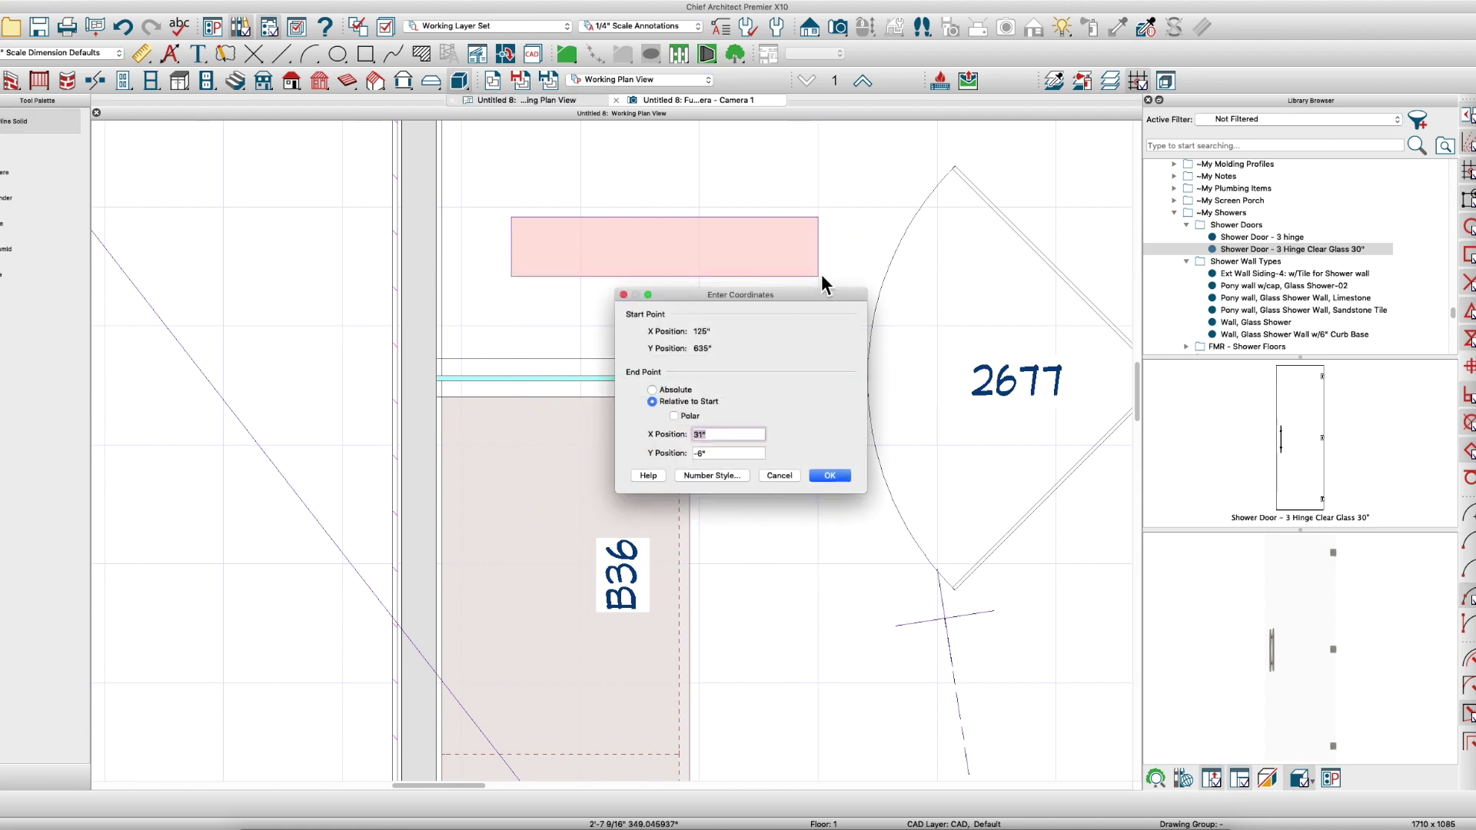
type("33")
key("Tab")
type("-6")
key("Return")
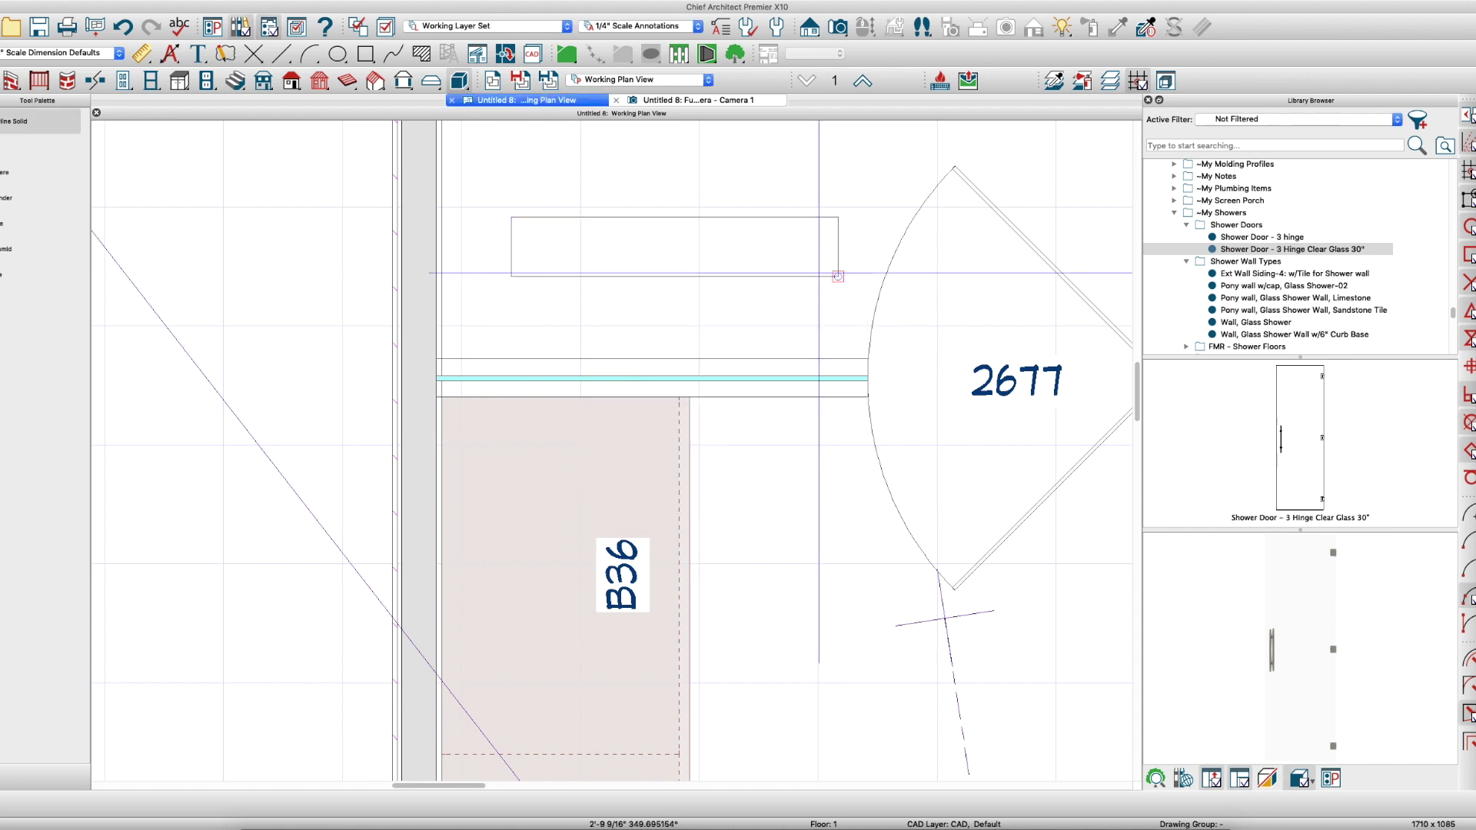
Centre the polyline solid over the pony wall against the side wall and shorten its free end by 2"
left_click(818, 276)
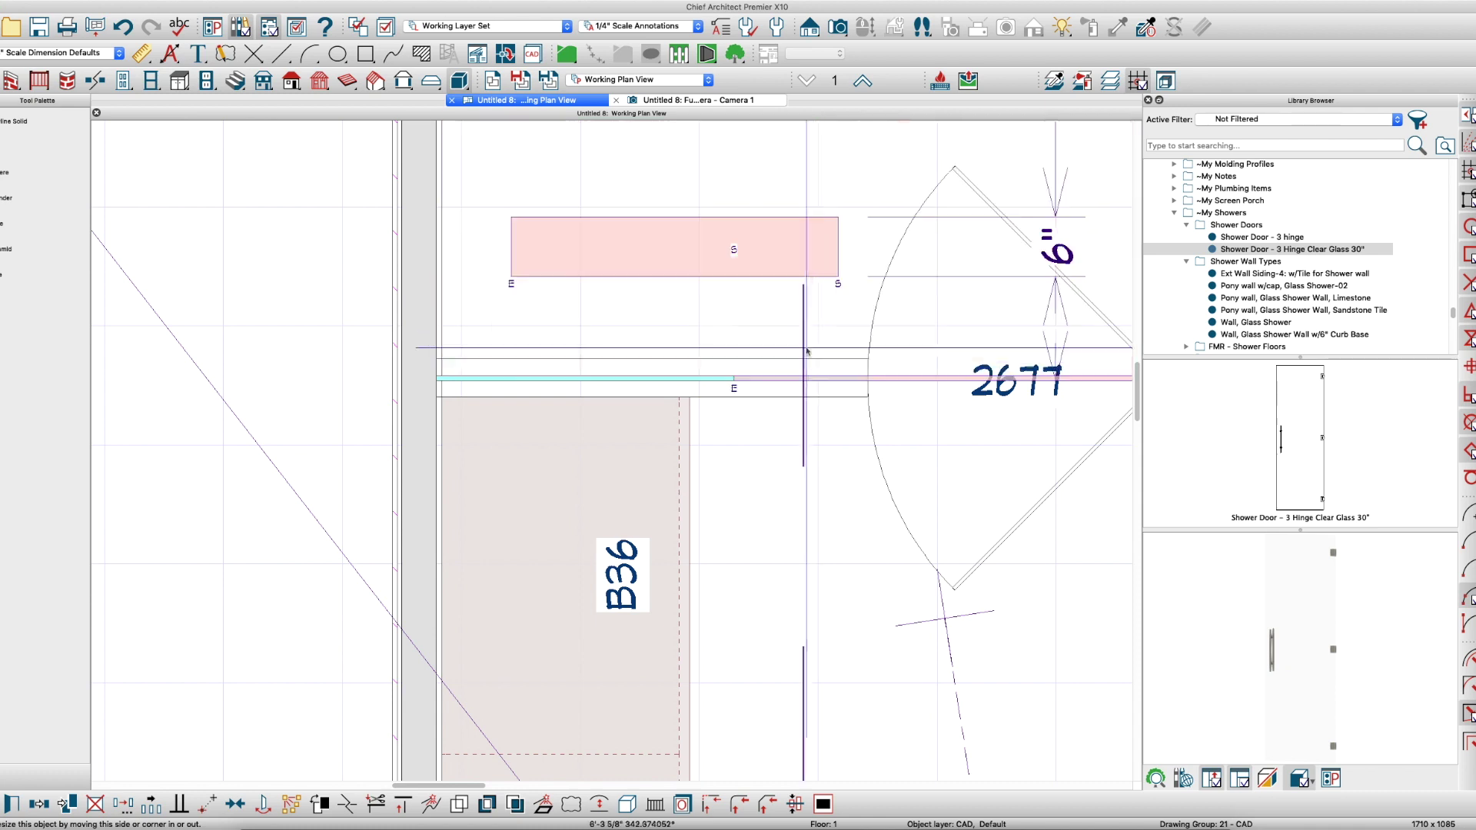
left_click_drag(792, 370, 604, 378)
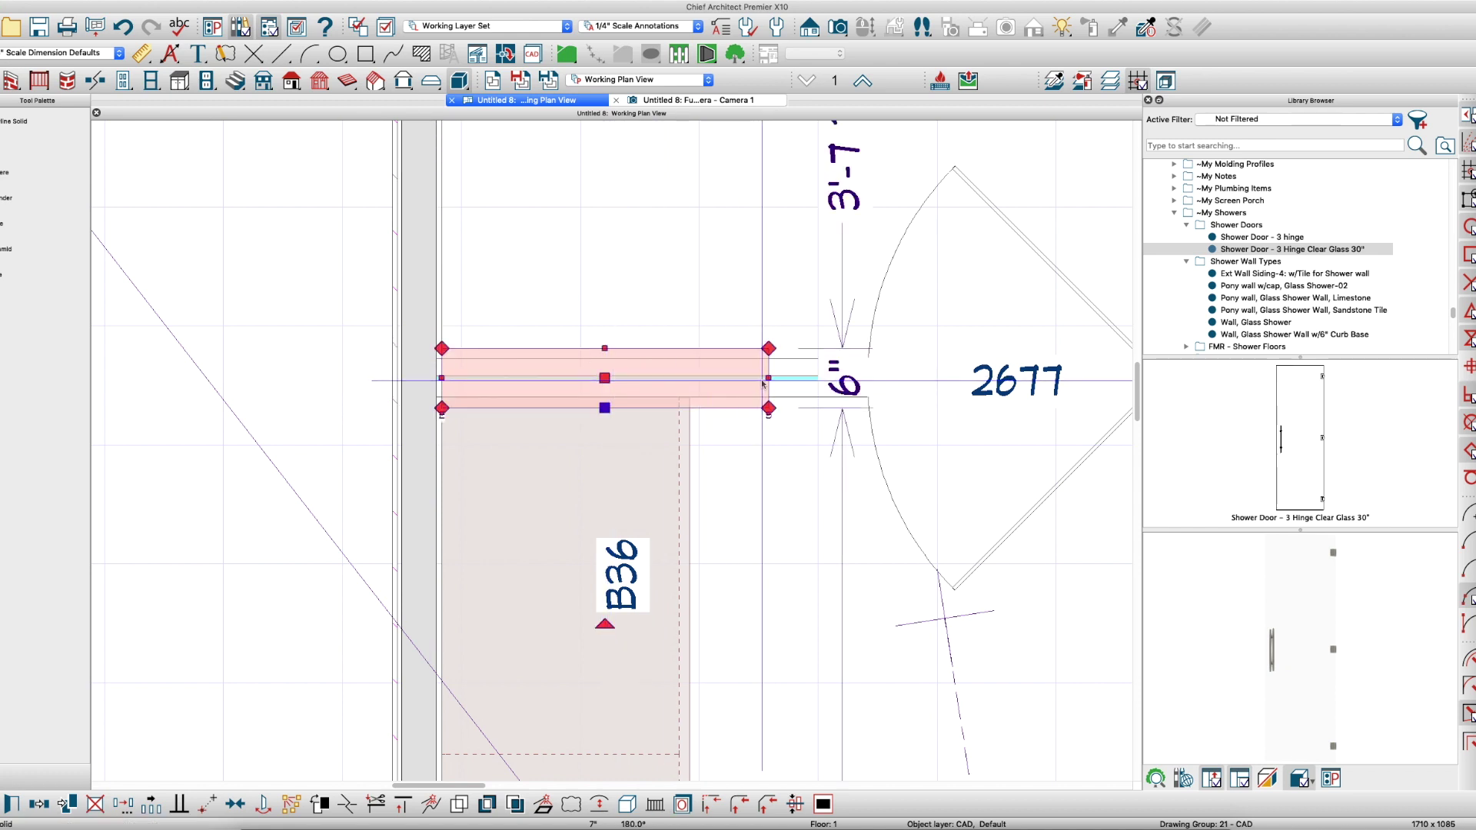
left_click_drag(762, 381, 749, 382)
key("Tab")
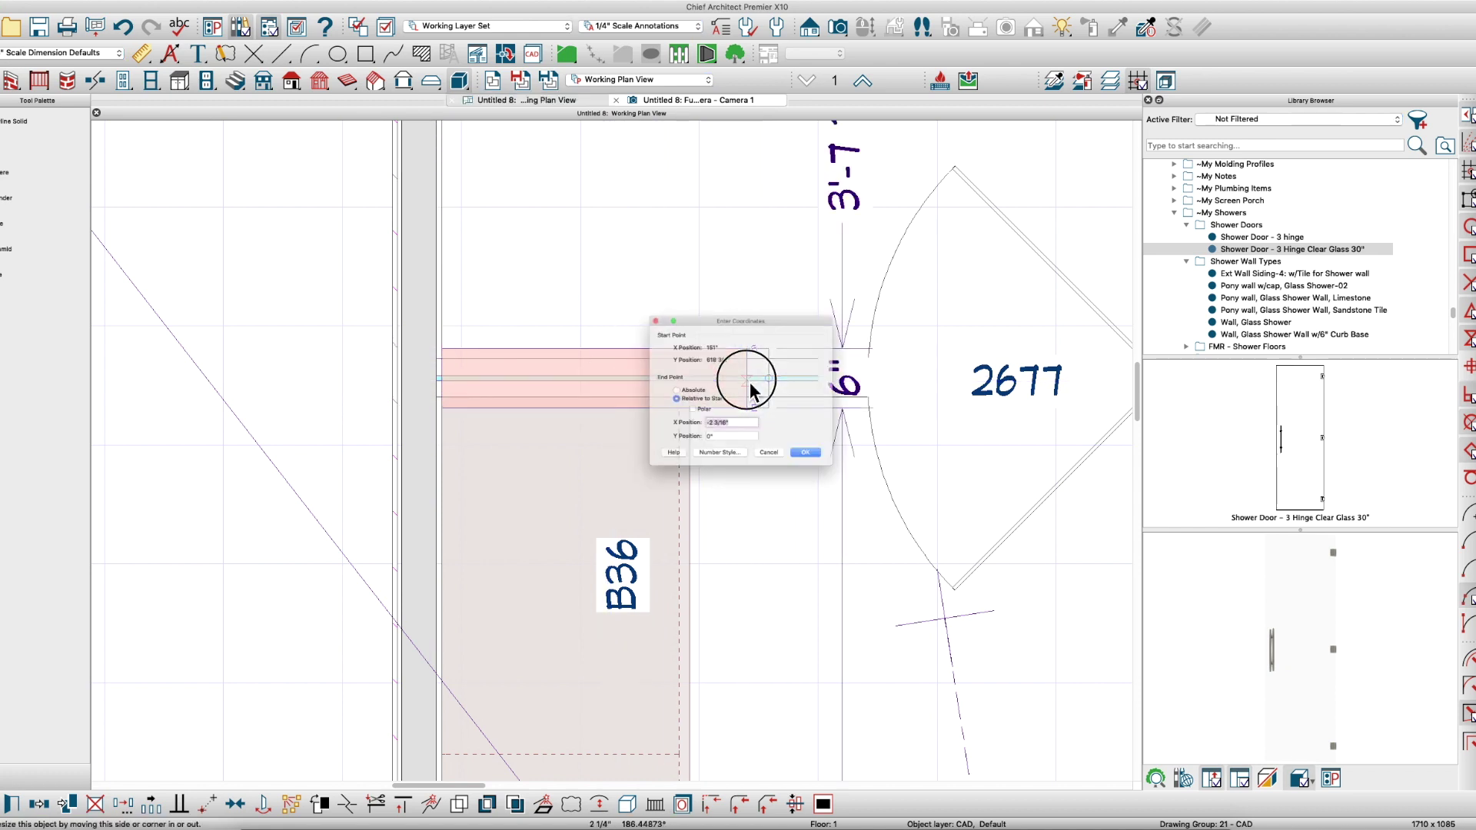
type("-2")
key("Return")
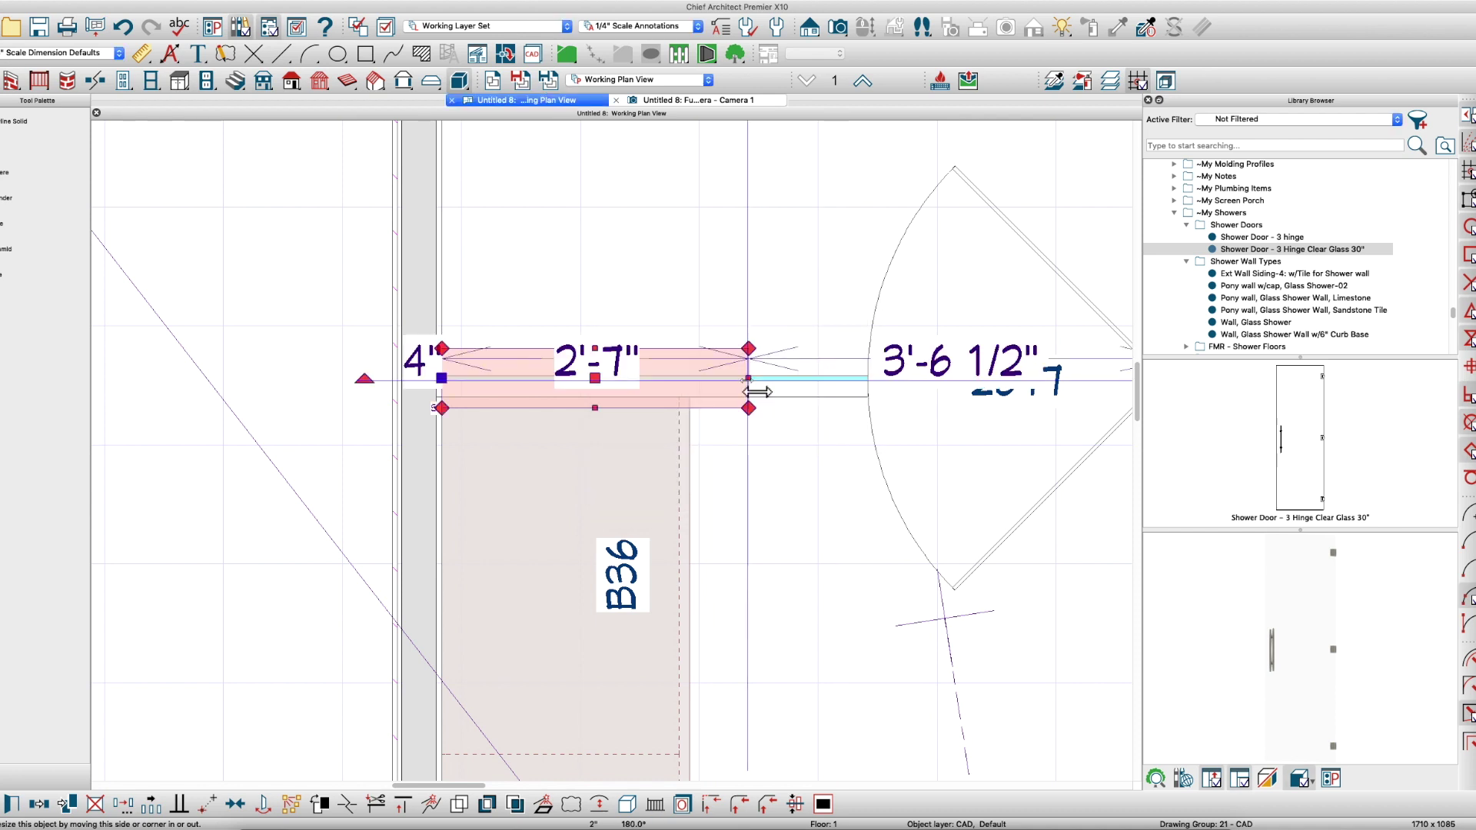
left_click(873, 250)
Set the polyline solid's height from finished floor to bottom so that it caps the pony wall
left_click(704, 99)
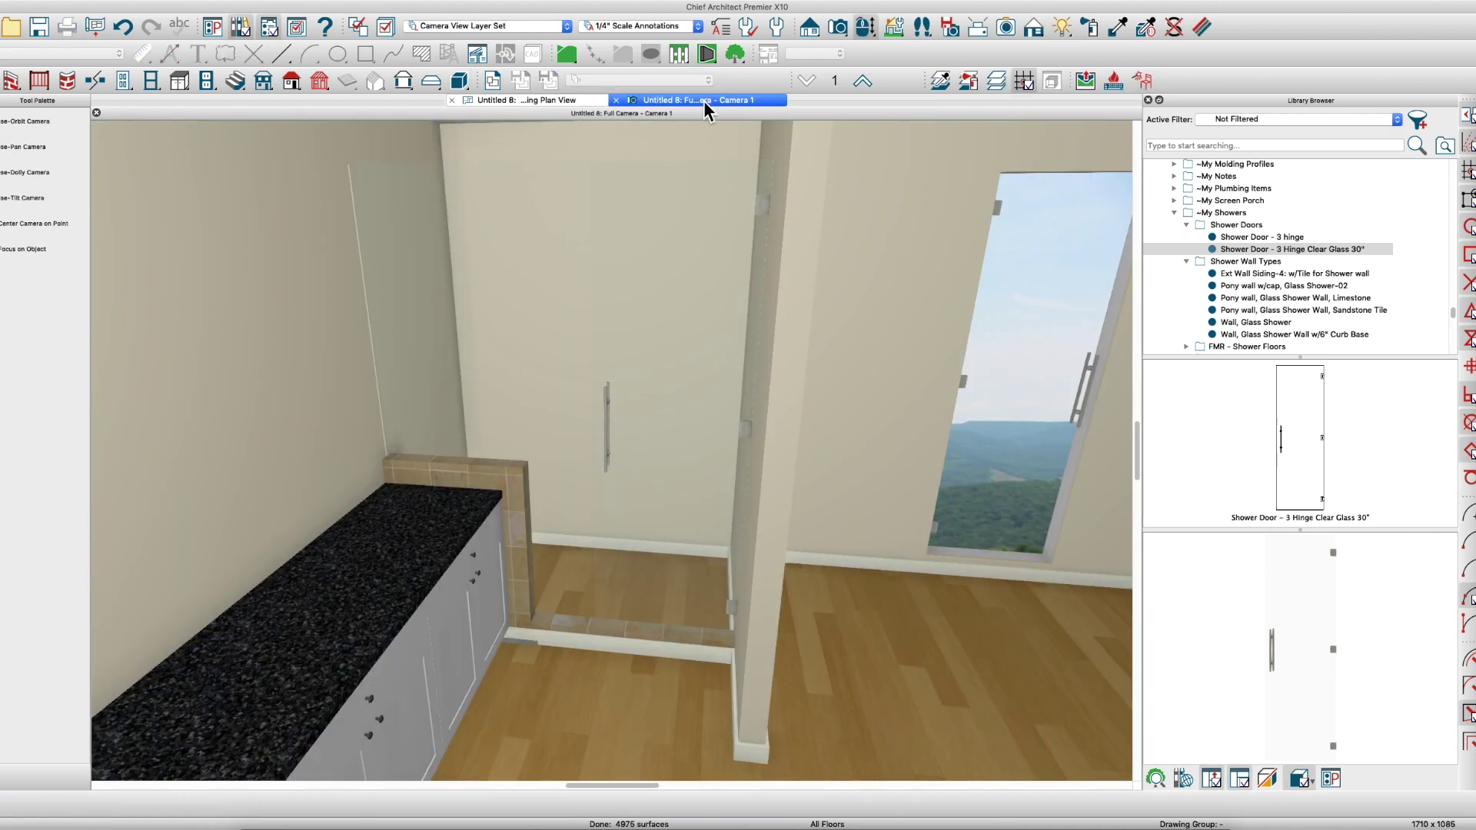
scroll(495, 639, "up", 3)
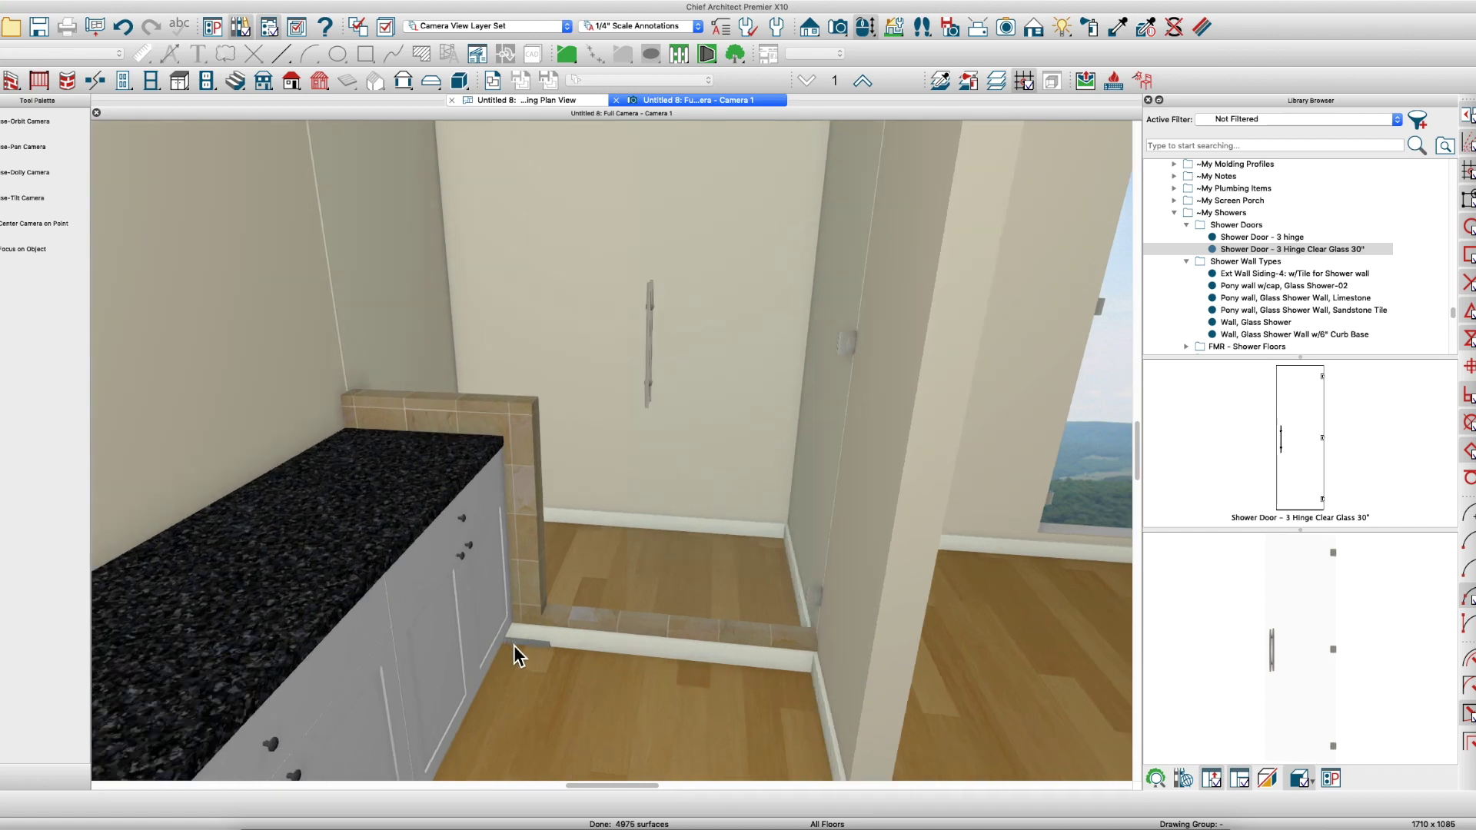
left_click(513, 644)
double_click(579, 656)
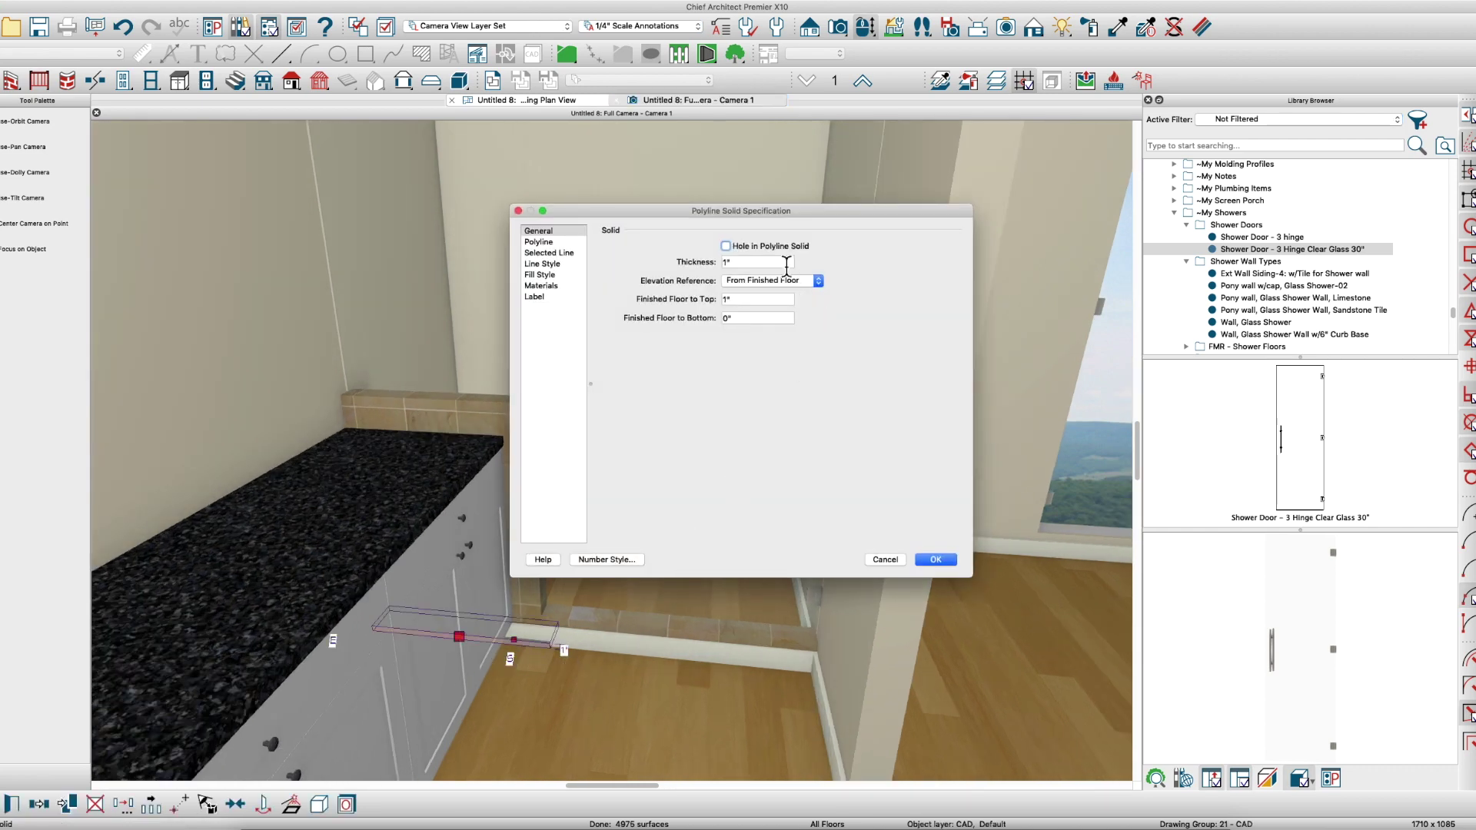
left_click(701, 321)
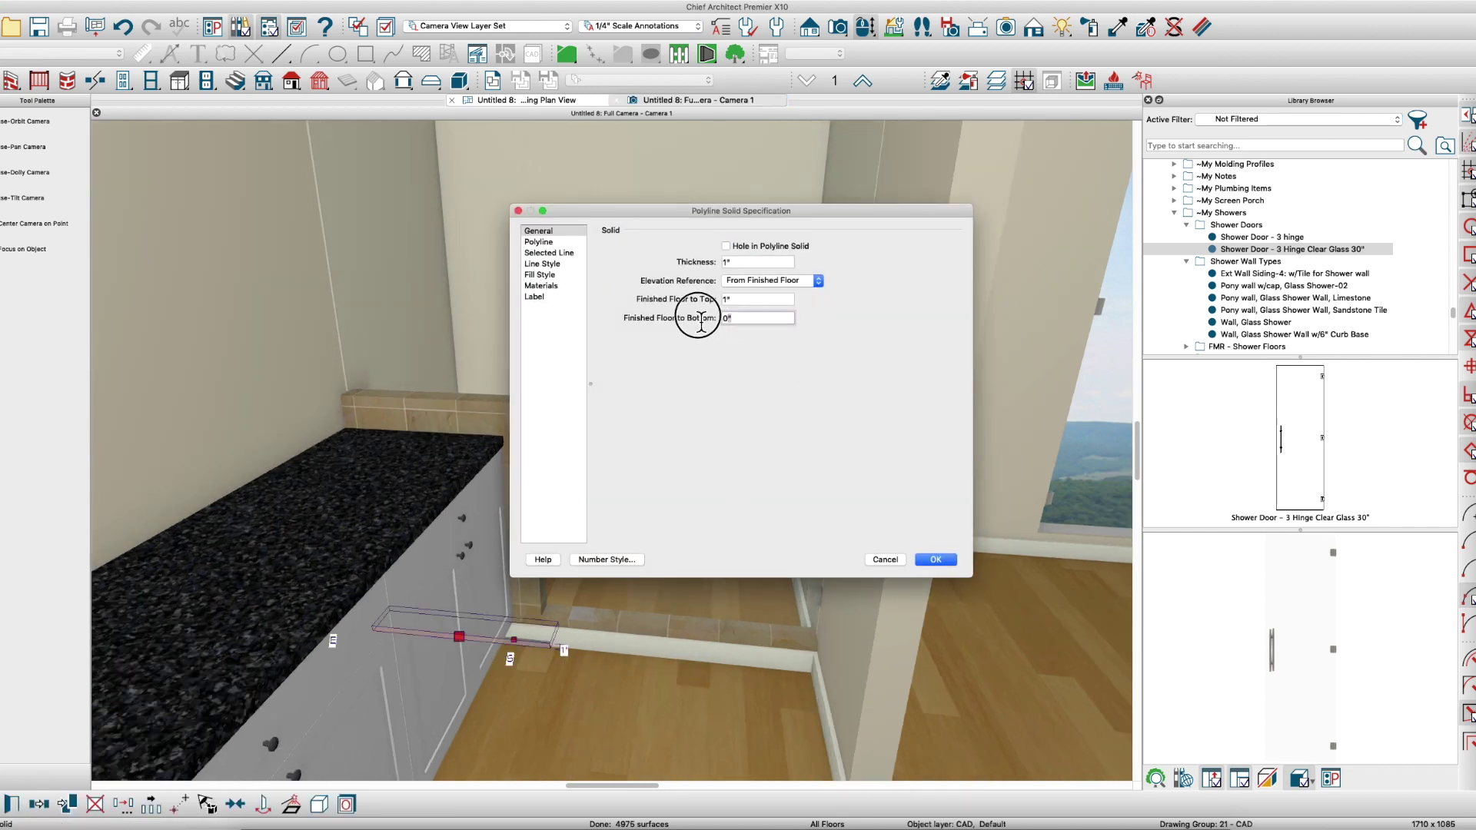
key("Return")
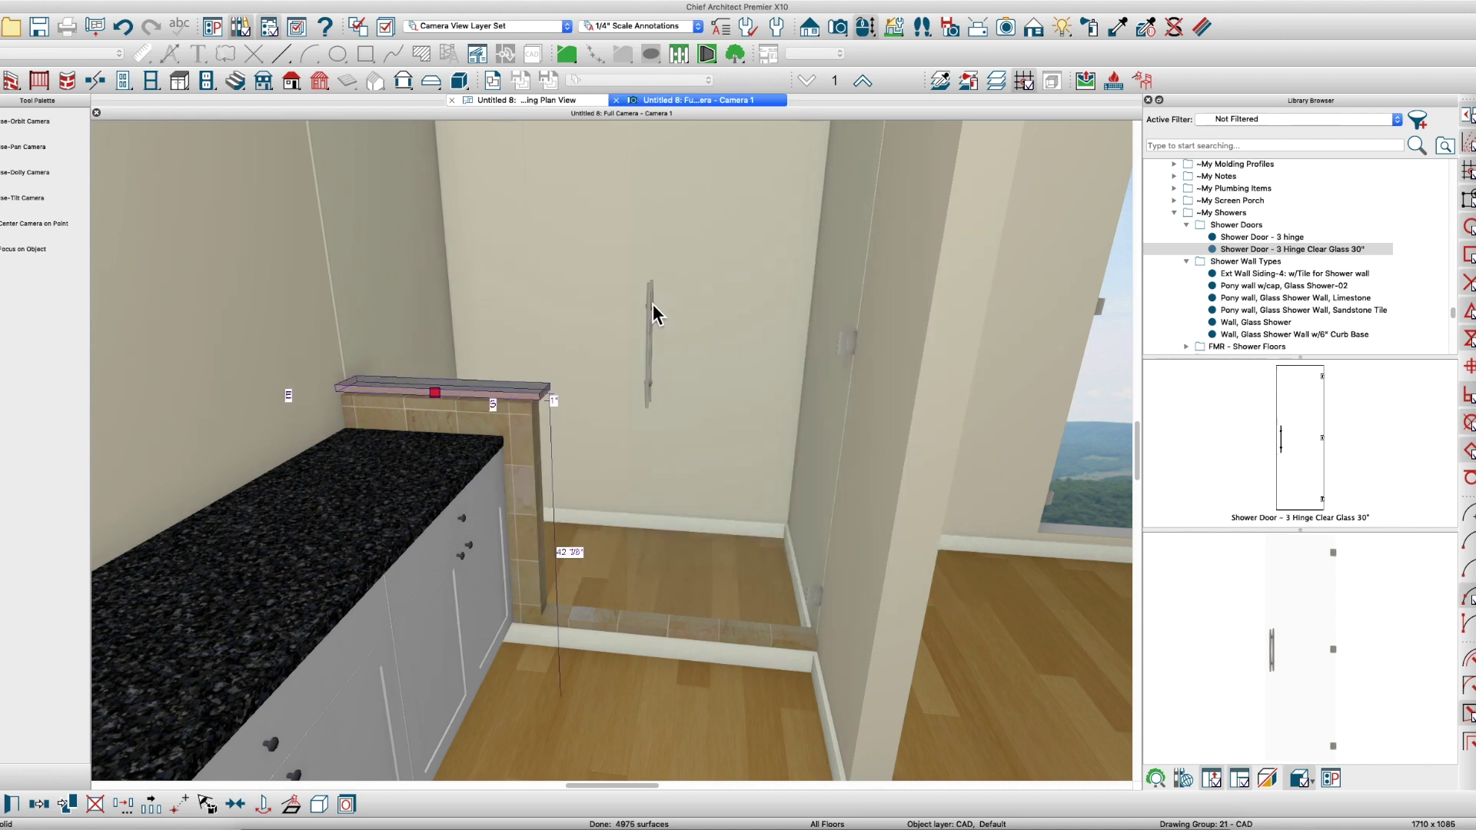
Change the cap solid's elevation reference so that it rests directly on top of the tiled pony wall
left_click_drag(496, 395, 586, 461)
key("space")
left_click(587, 430)
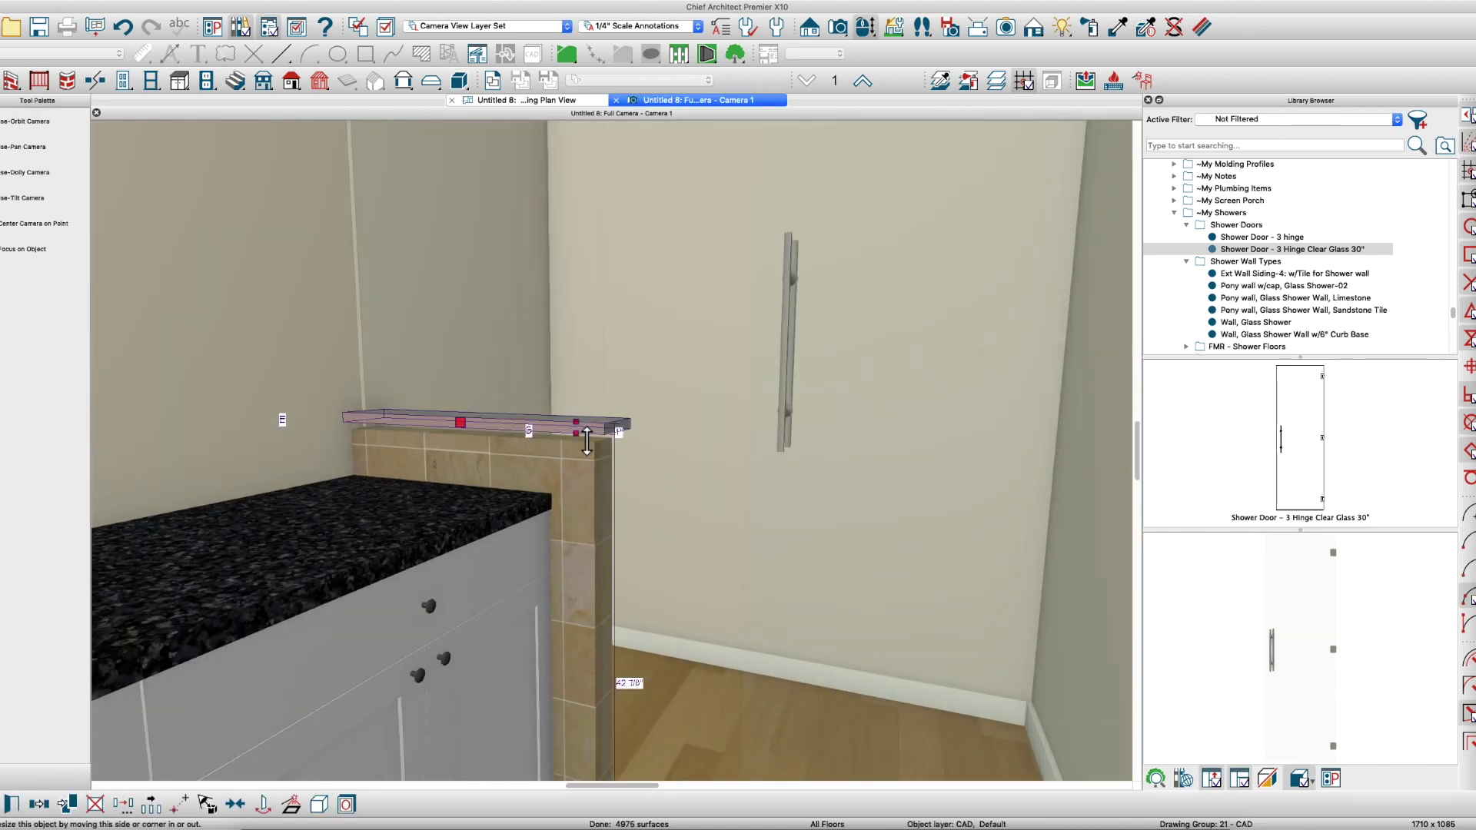
double_click(587, 437)
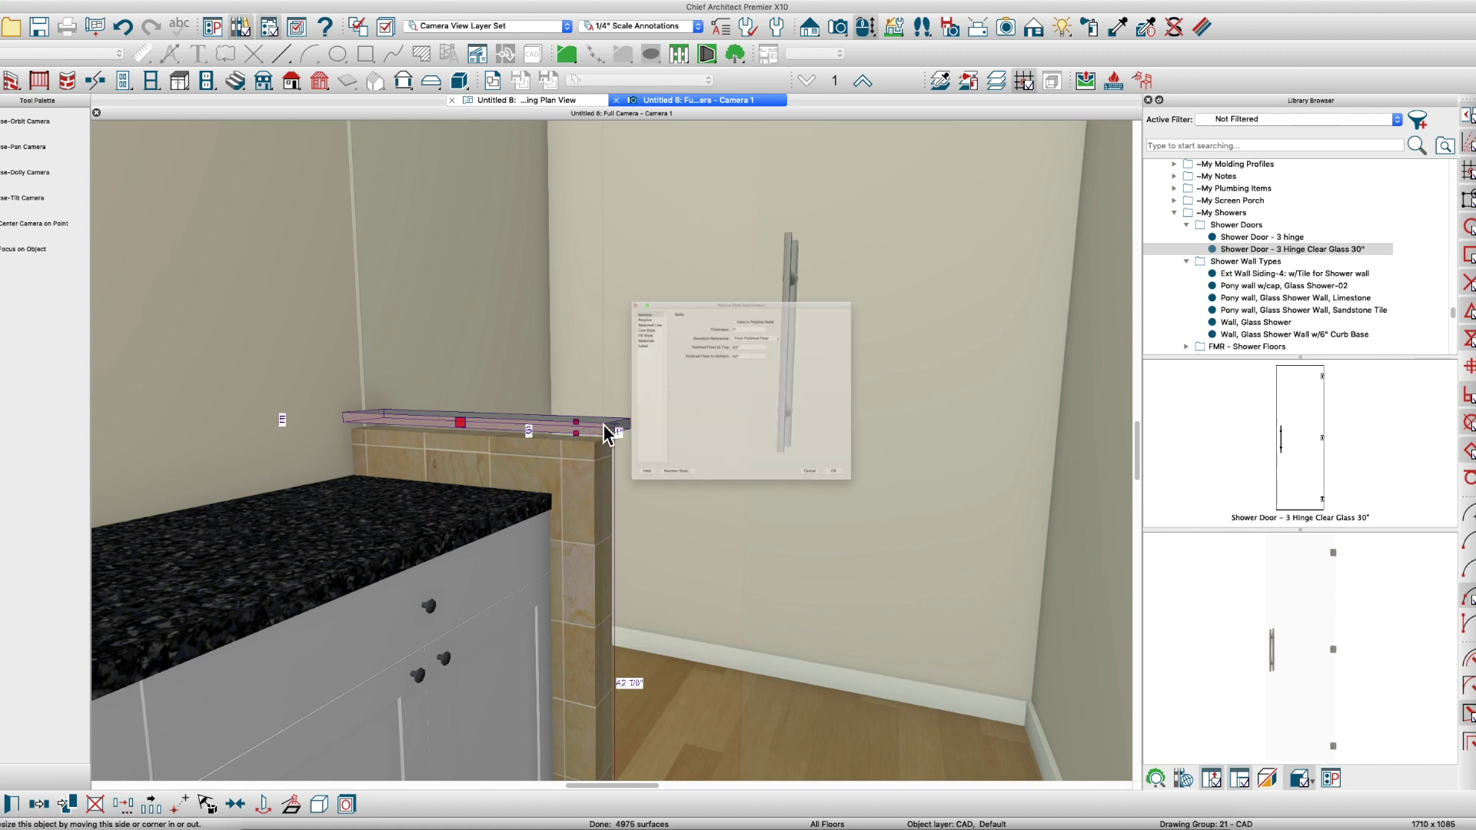
left_click(771, 281)
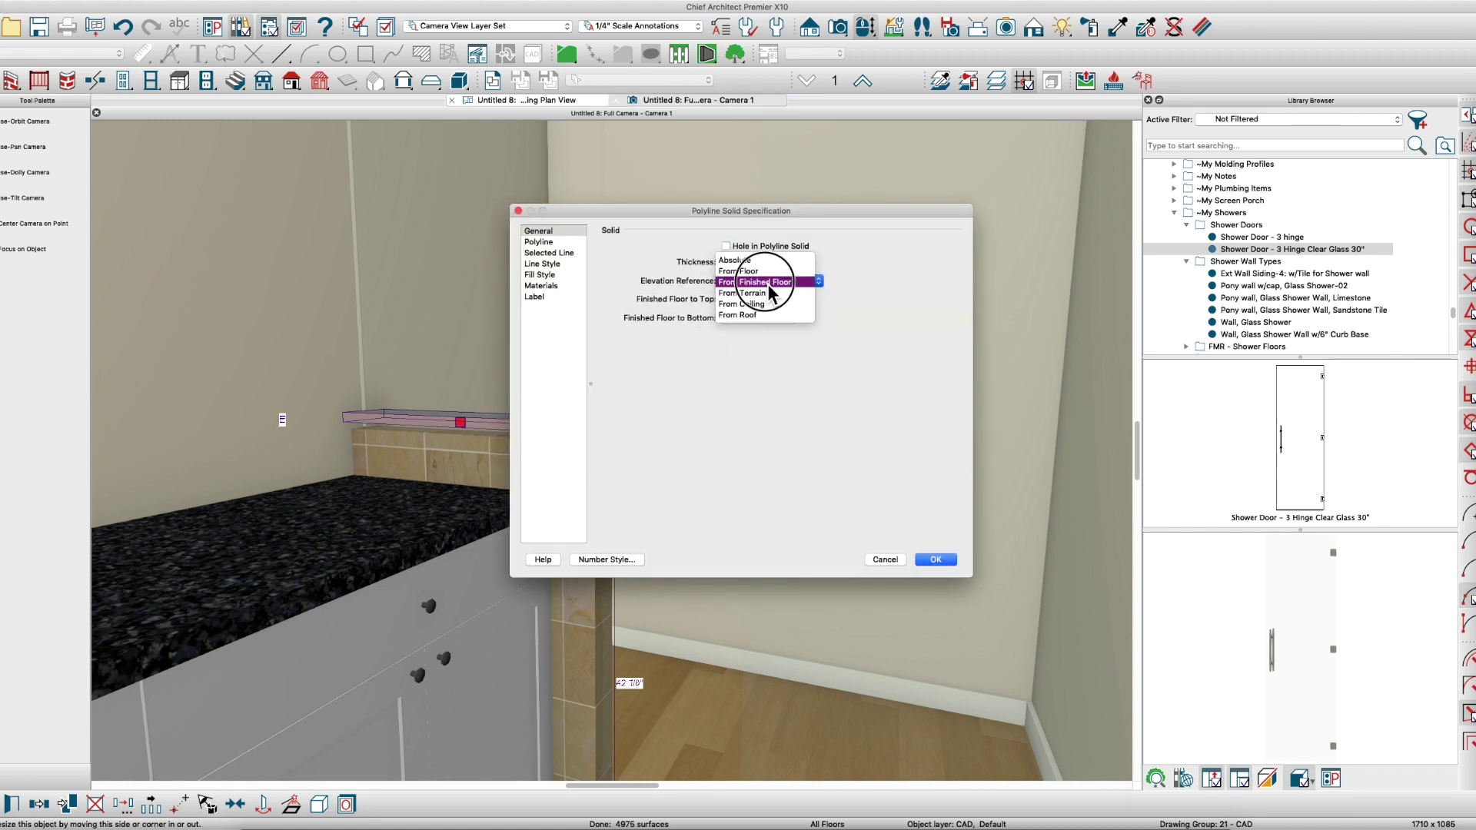
left_click(757, 294)
left_click(936, 561)
key("space")
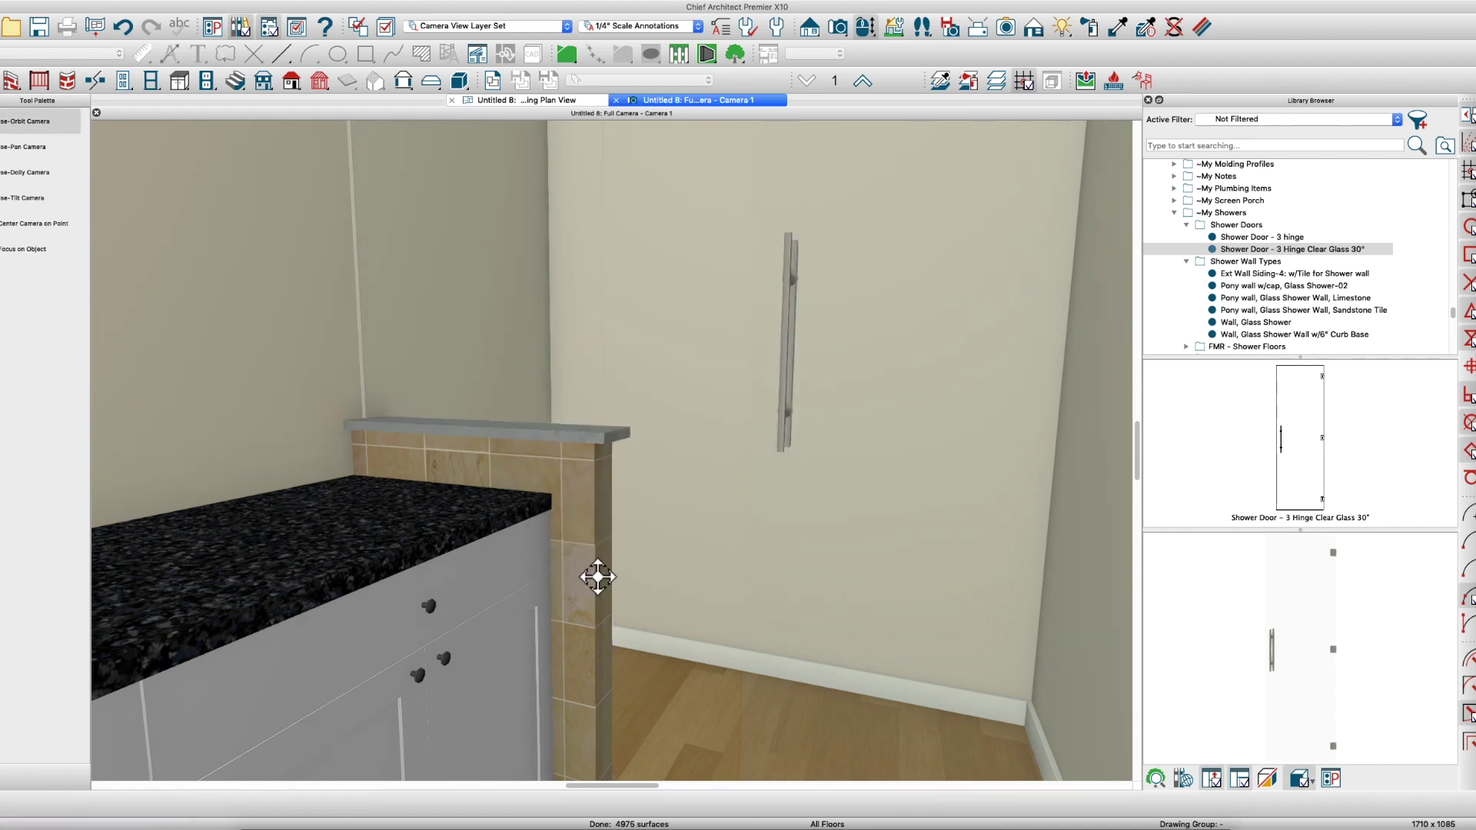
Copy the Black-Granite material from the vanity countertop onto the pony wall cap
left_click_drag(607, 538, 618, 548)
key("Escape")
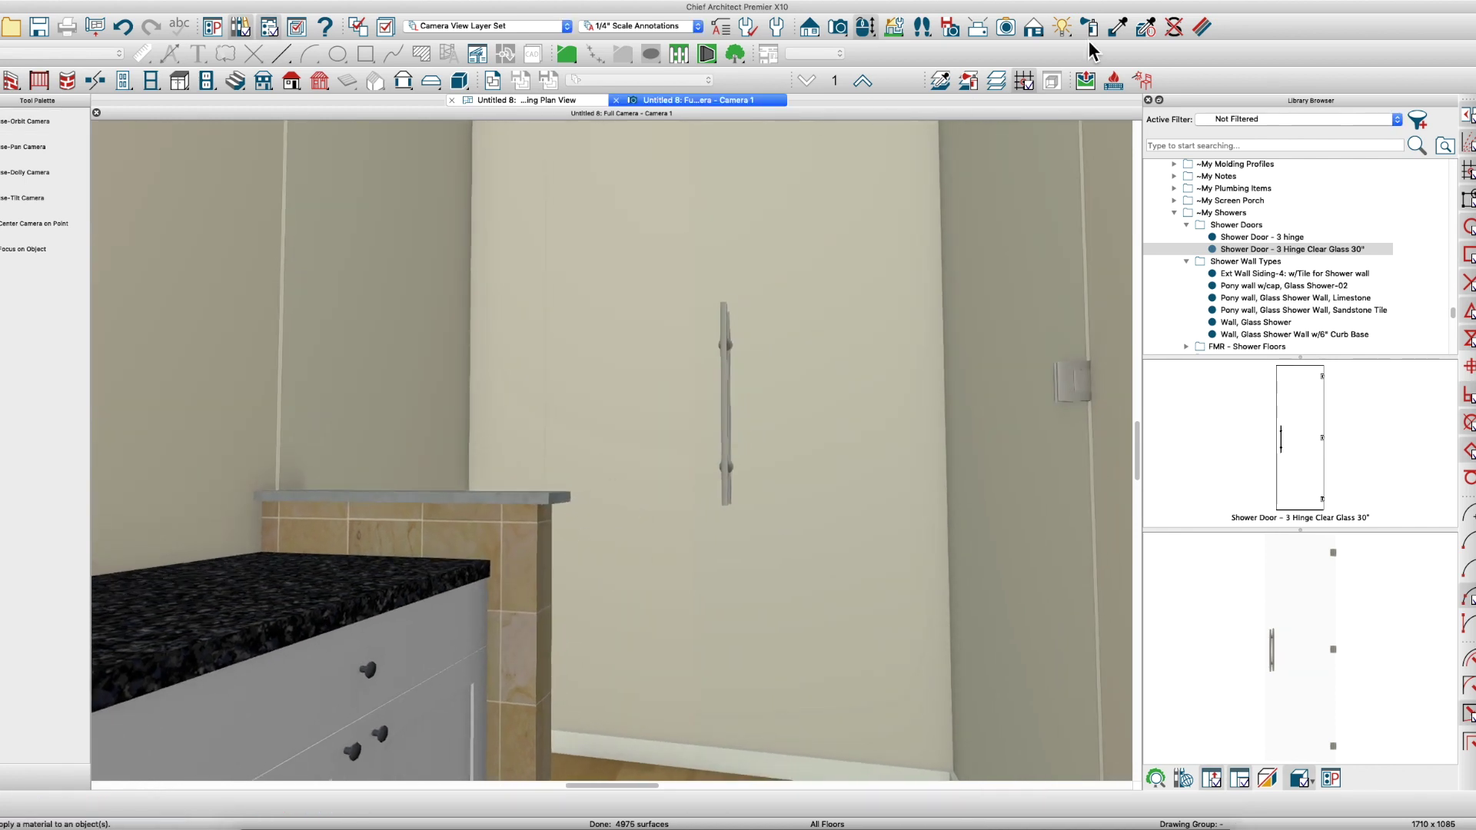
left_click(299, 589)
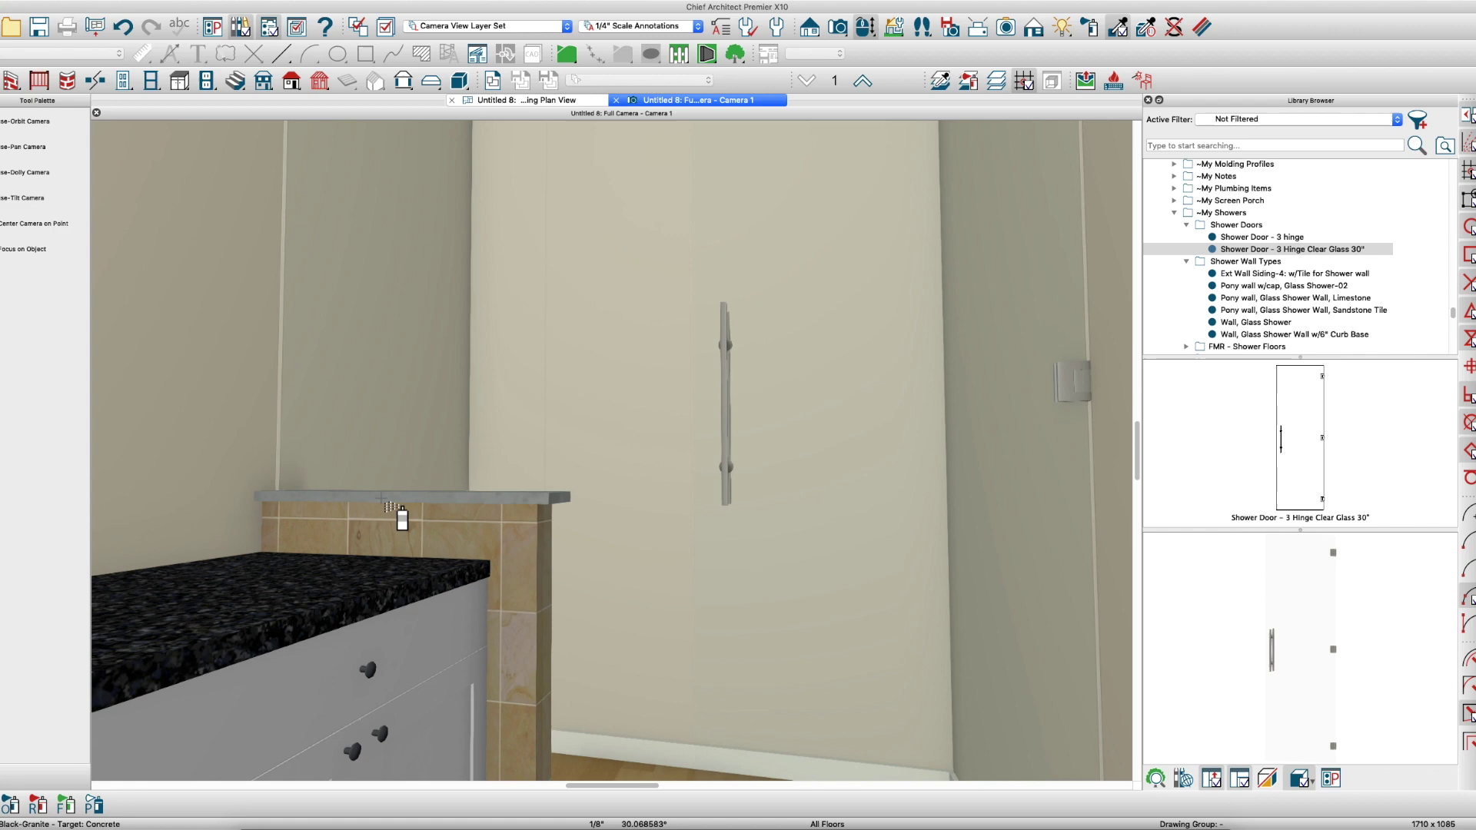
left_click(380, 498)
key("Escape")
Pull the granite cap's free end slightly inward to reduce its overhang past the pony wall
left_click_drag(386, 503, 385, 605)
scroll(468, 288, "up", 2)
key("space")
scroll(607, 320, "up", 2)
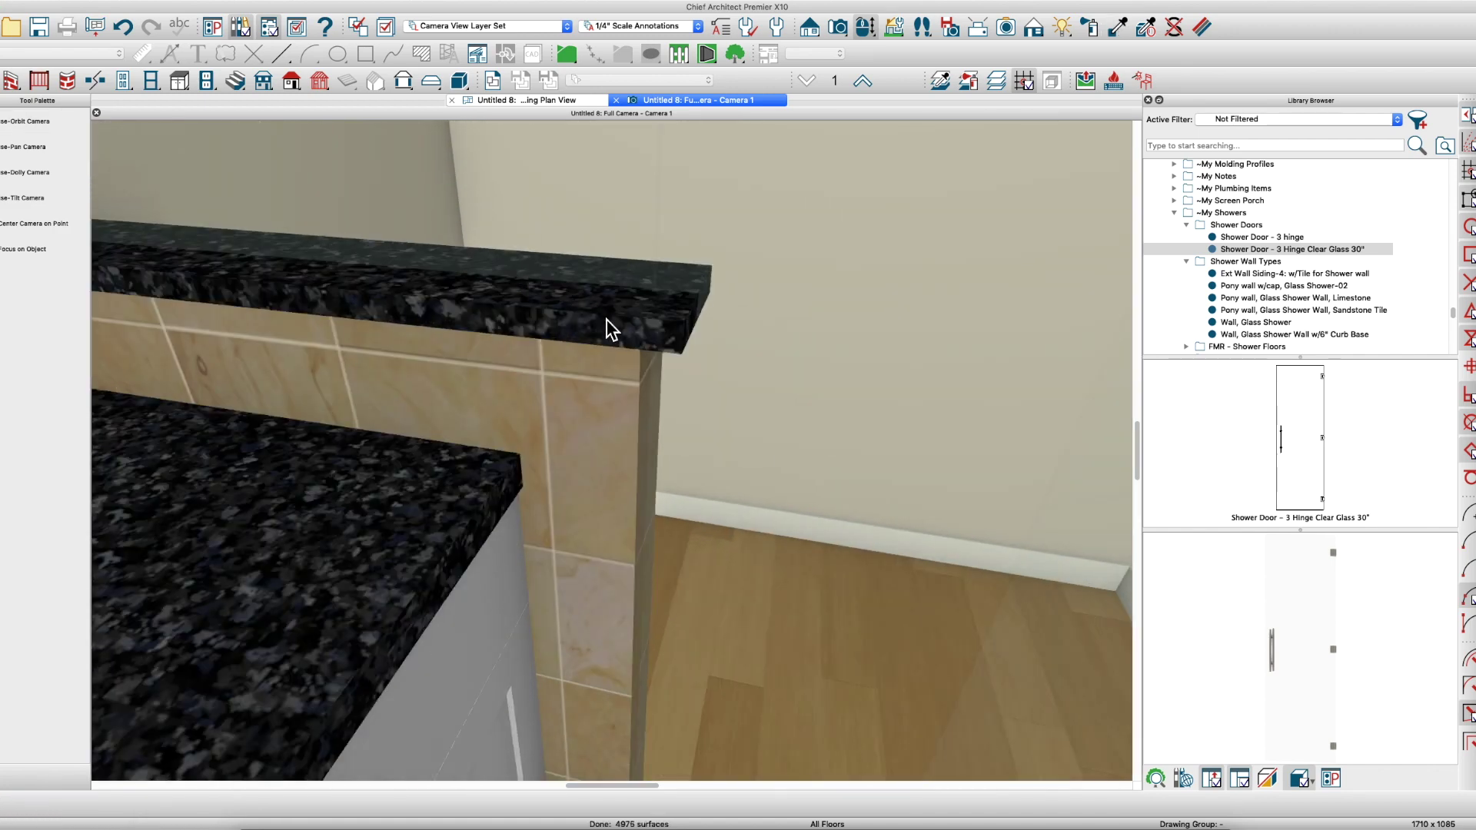
left_click(670, 339)
key("Escape")
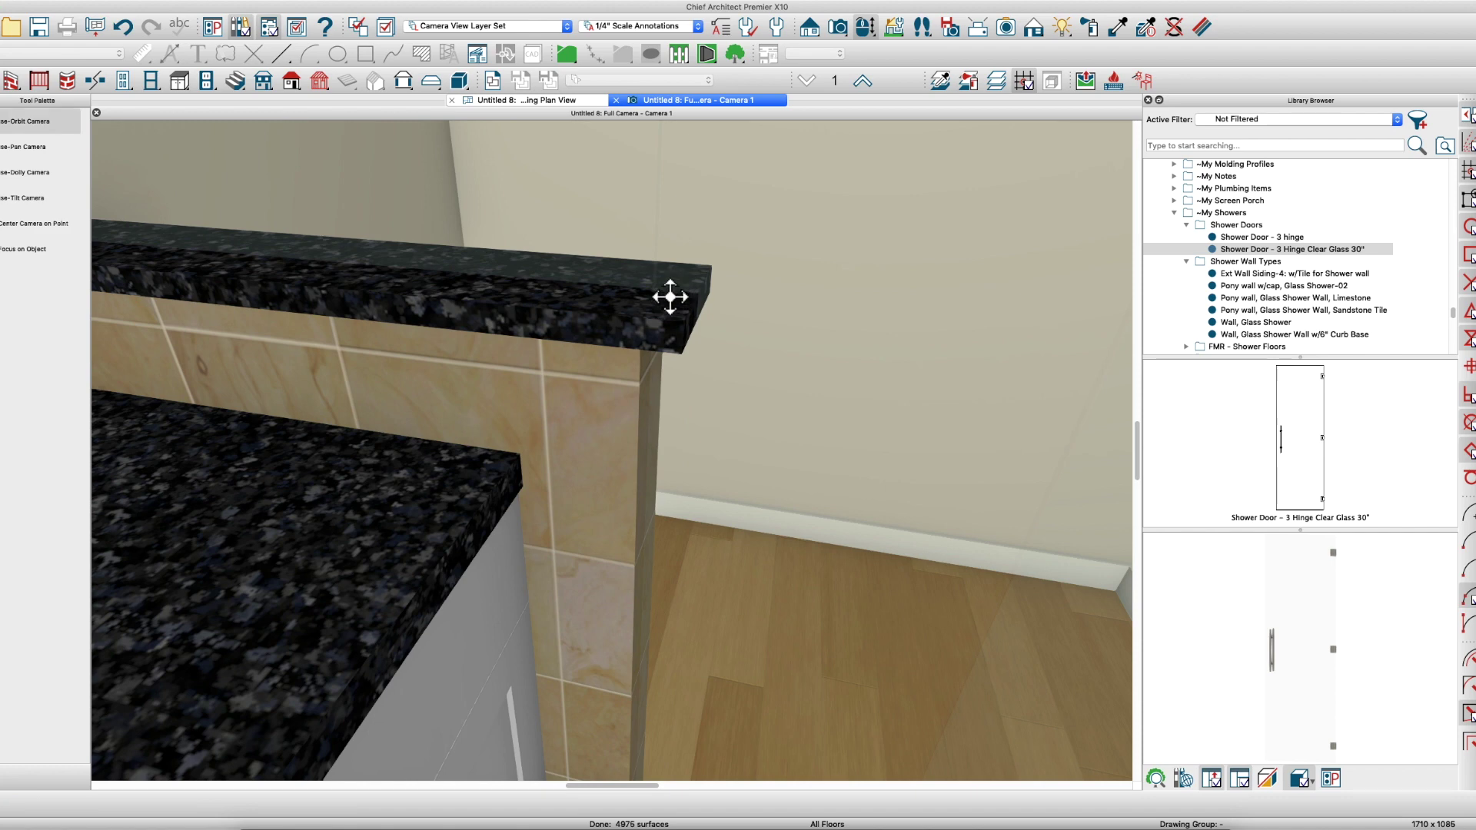
middle_click_drag(671, 297, 679, 431)
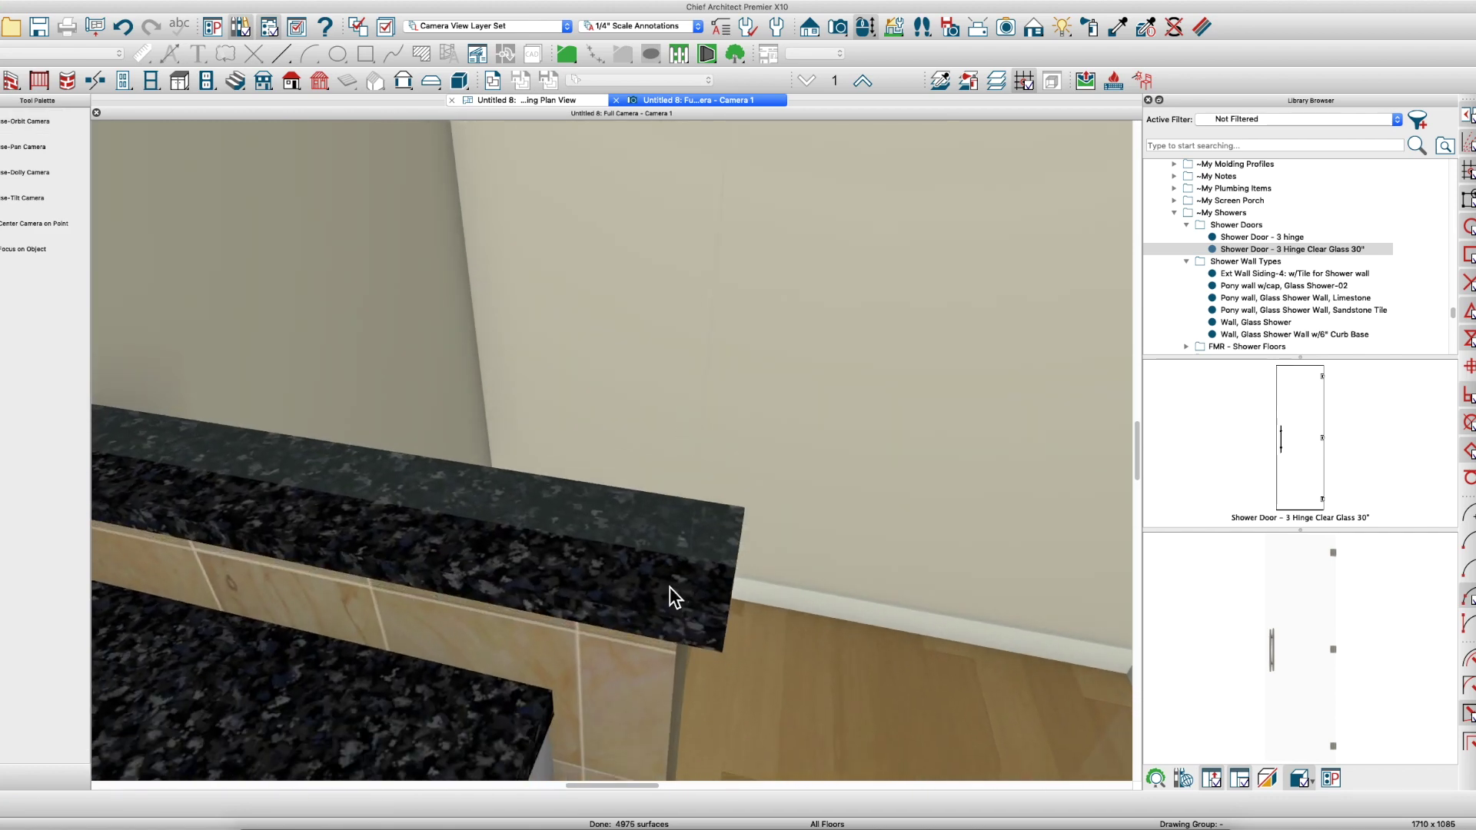
left_click(671, 588)
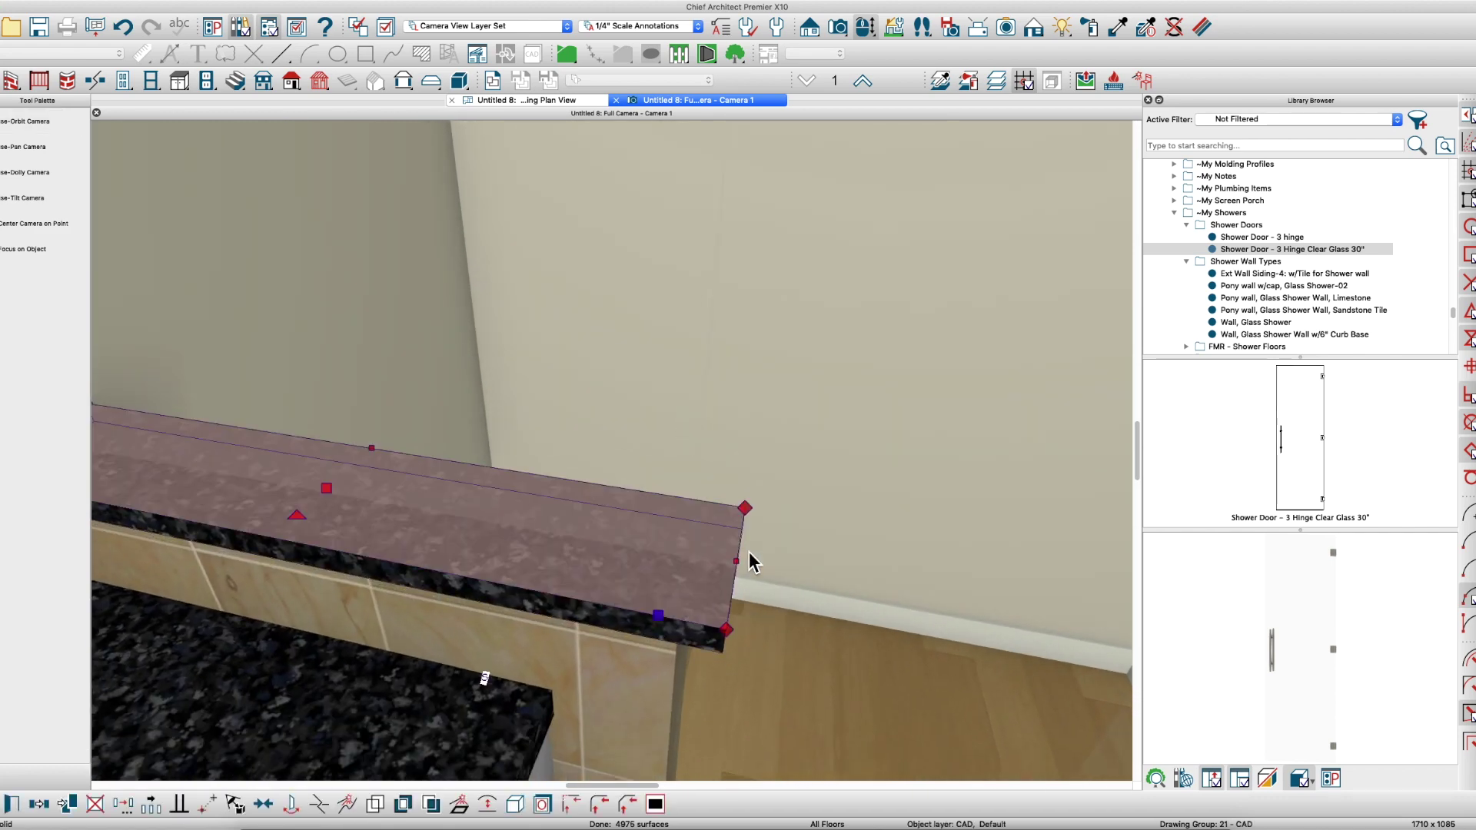
mouse_move(715, 562)
left_mouse_down()
mouse_move(725, 574)
mouse_move(704, 575)
left_mouse_up()
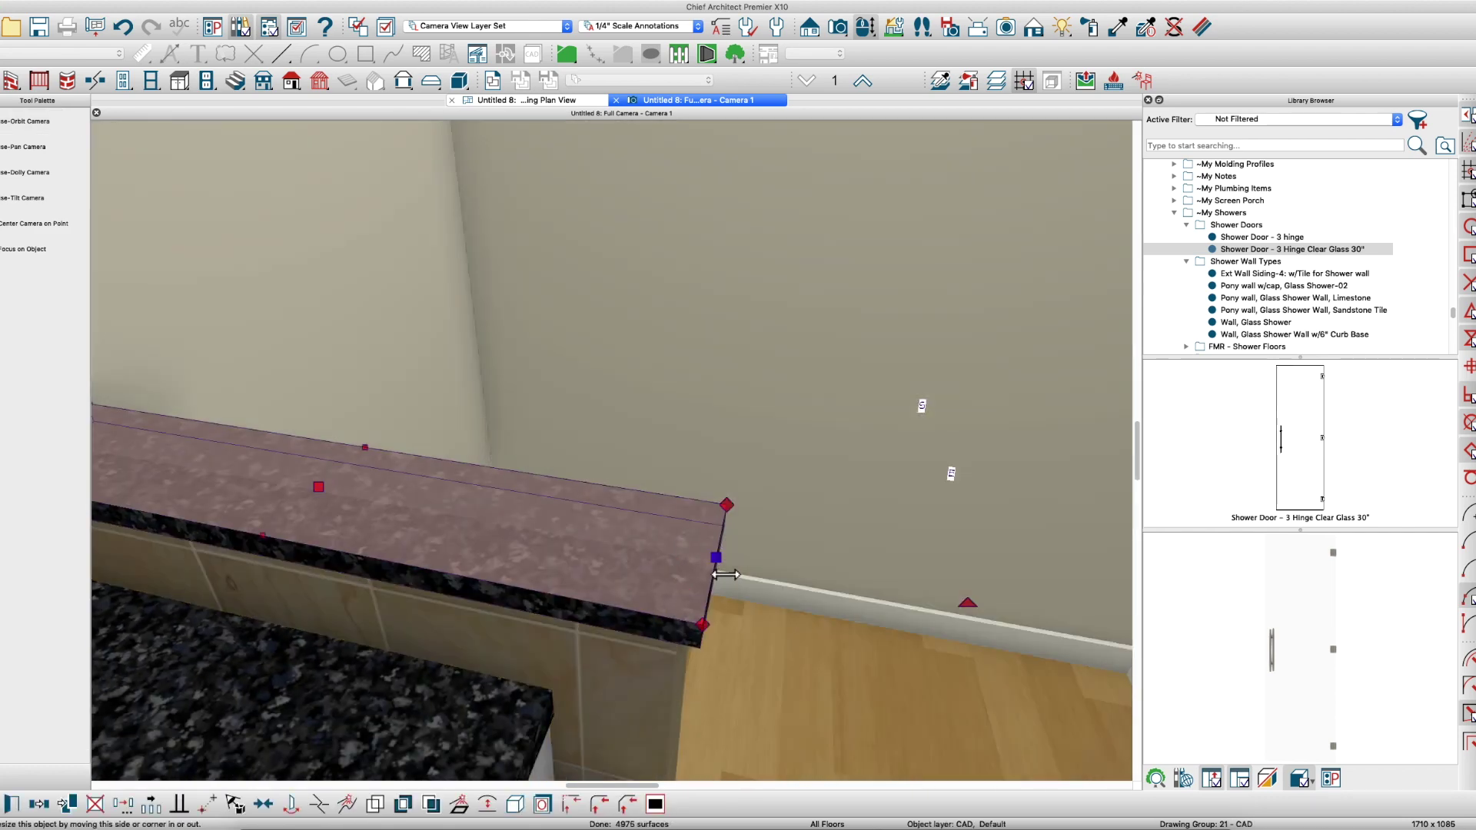
key("Escape")
Show the glass shower door closed in the camera view
scroll(523, 536, "down", 5)
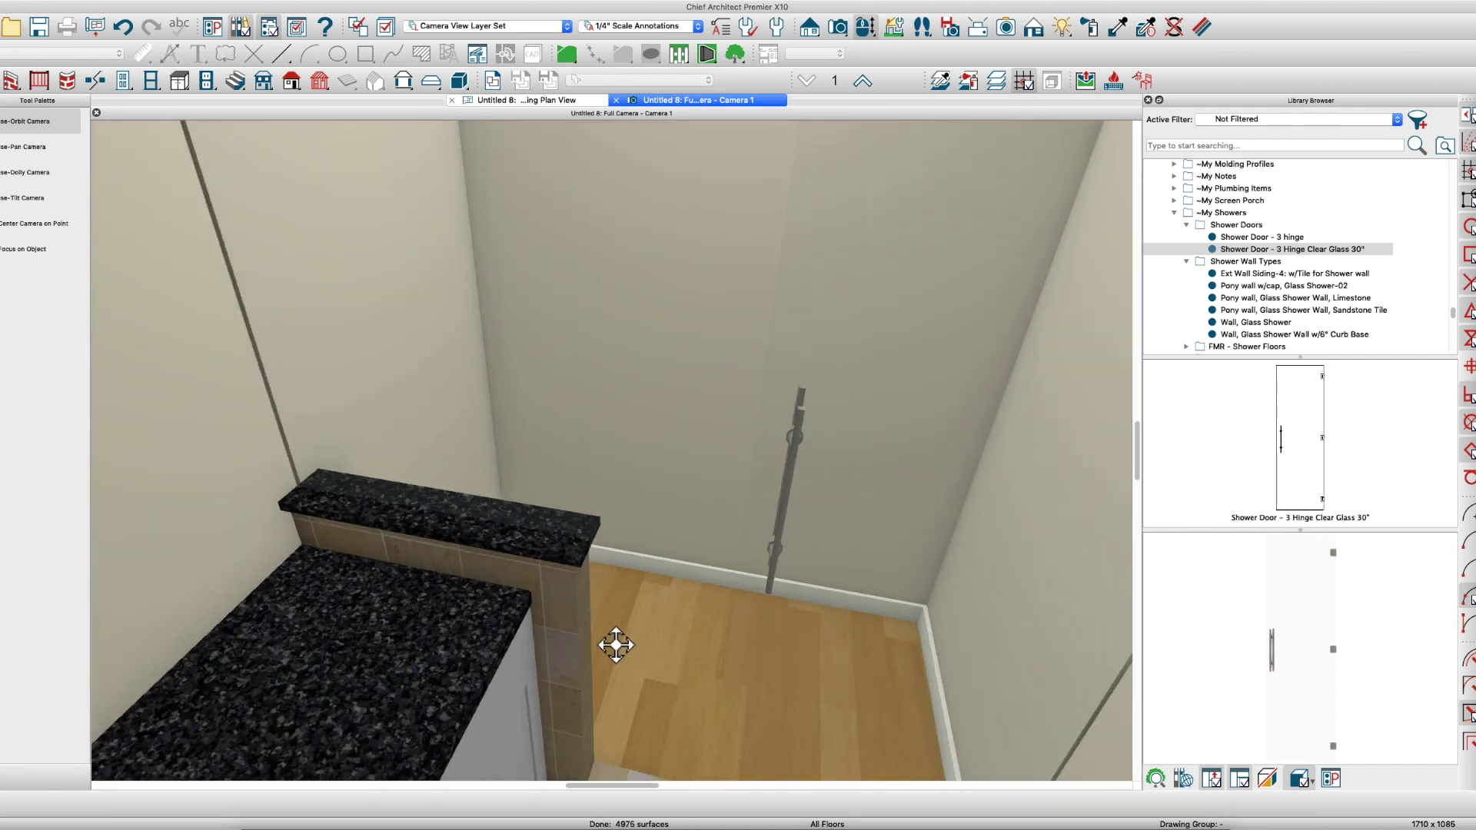
left_click_drag(615, 644, 608, 596)
middle_click_drag(604, 584, 601, 582)
mouse_move(602, 582)
left_mouse_down()
mouse_move(517, 323)
mouse_move(471, 449)
mouse_move(484, 524)
mouse_move(528, 506)
mouse_move(471, 593)
mouse_move(597, 615)
mouse_move(616, 602)
left_mouse_up()
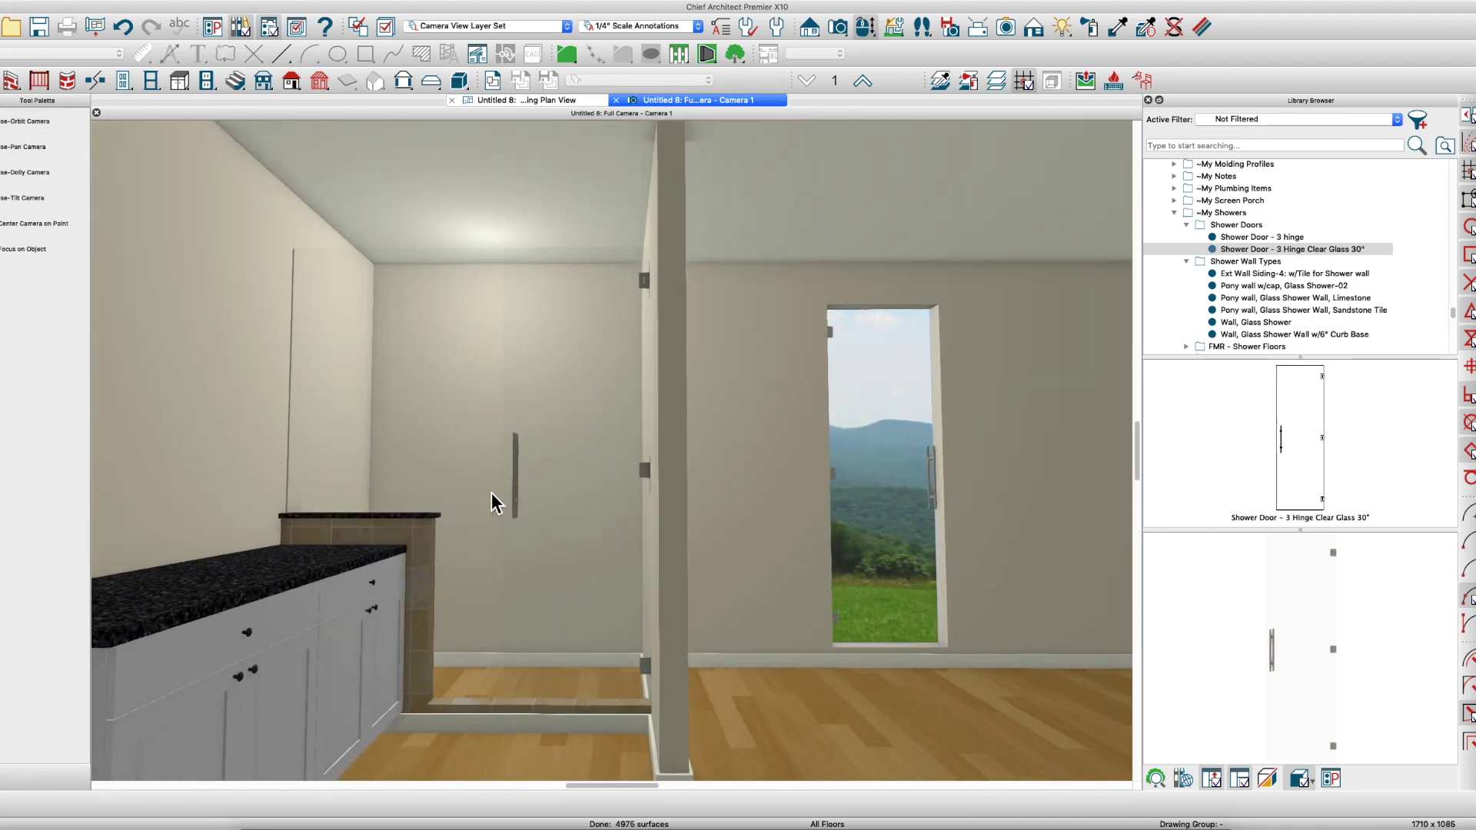
left_click(609, 528)
left_click(433, 810)
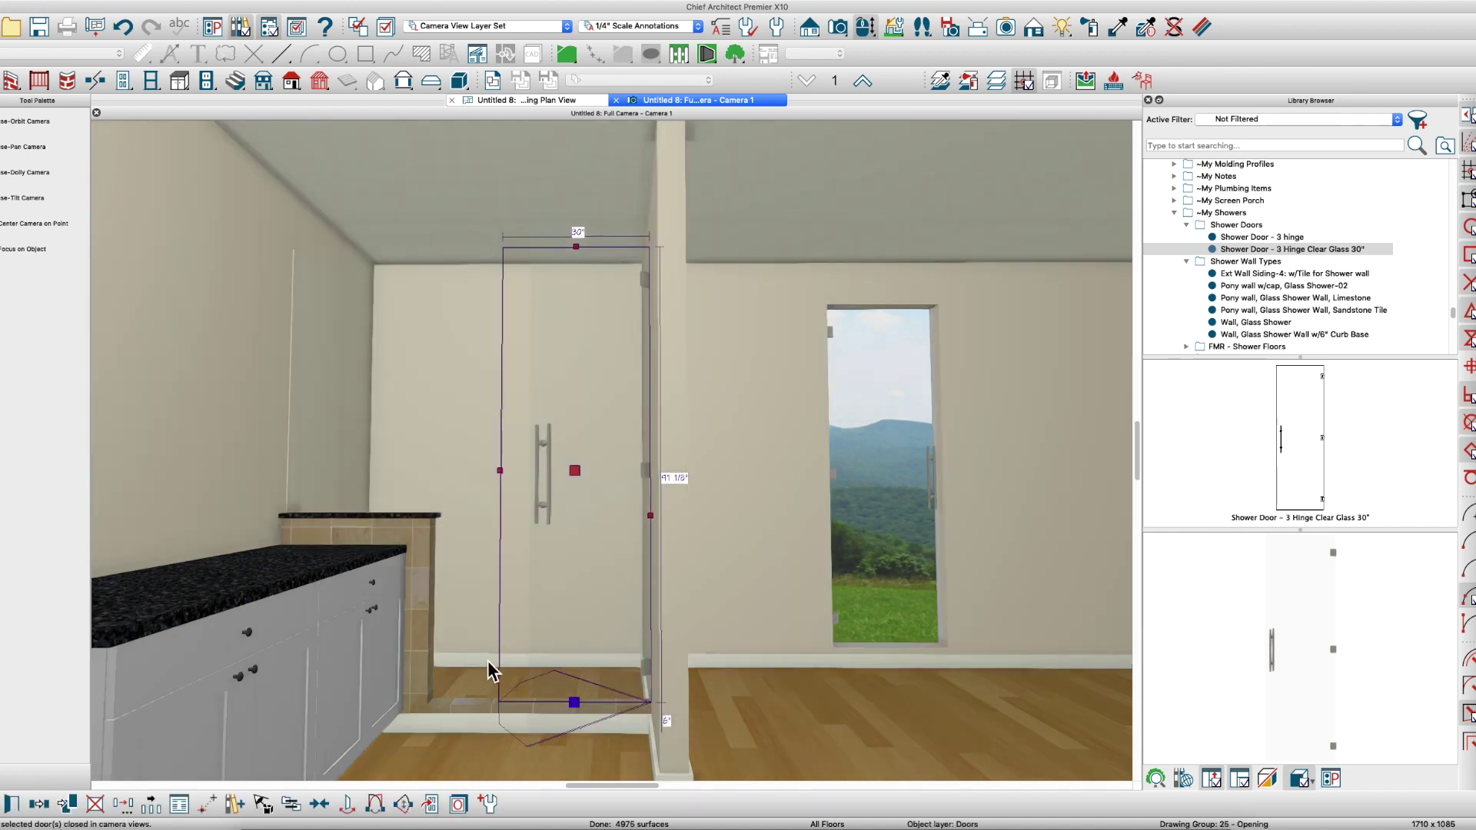
Examine the finished shower enclosure from several angles, checking the glass wall, closed door, granite cap and tiled curb
key("Escape")
key("o")
mouse_move(559, 601)
left_mouse_down()
mouse_move(597, 603)
mouse_move(566, 620)
mouse_move(593, 606)
mouse_move(565, 606)
left_mouse_up()
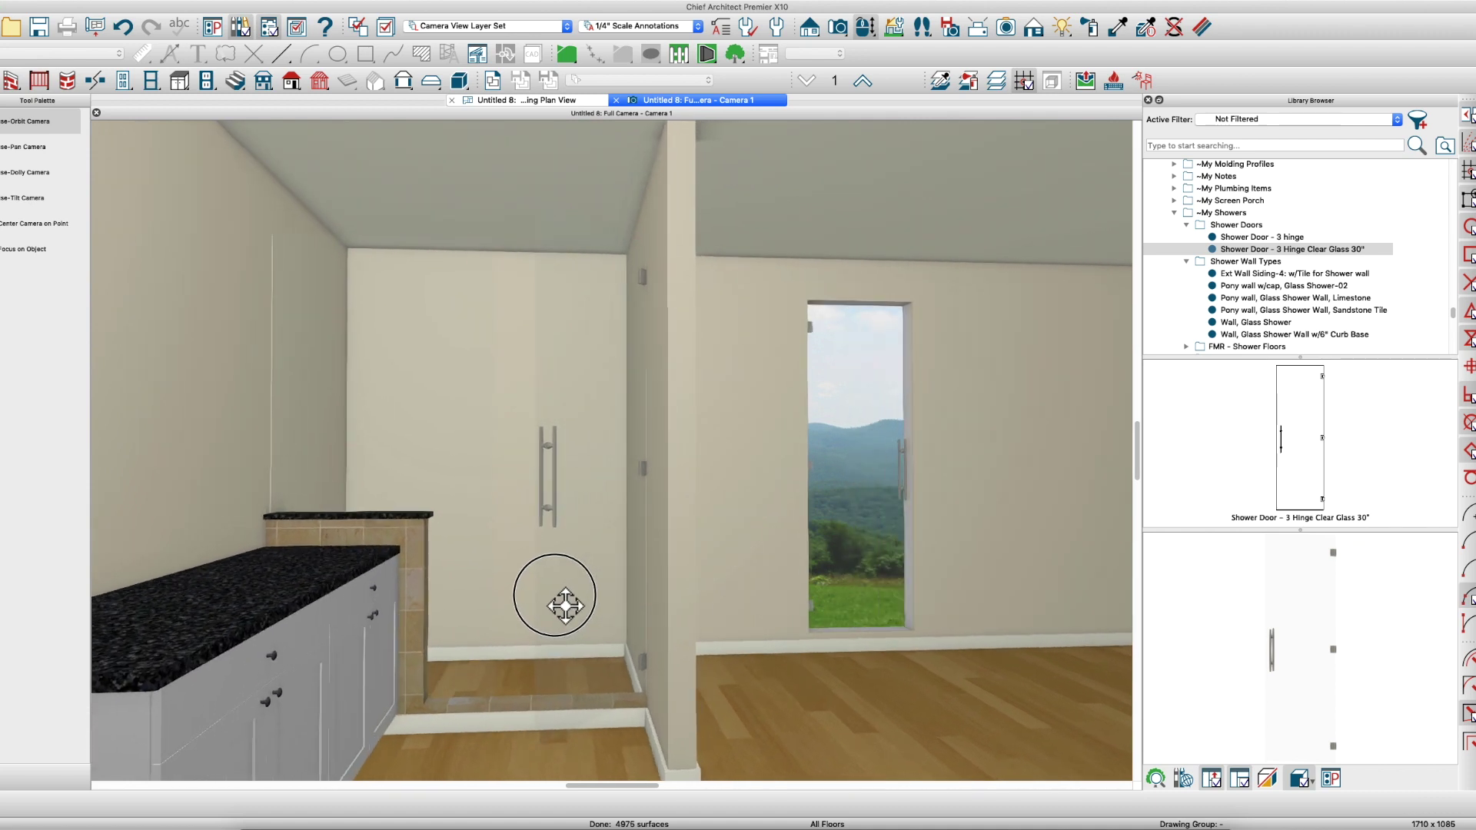
key("Escape")
left_click(454, 449)
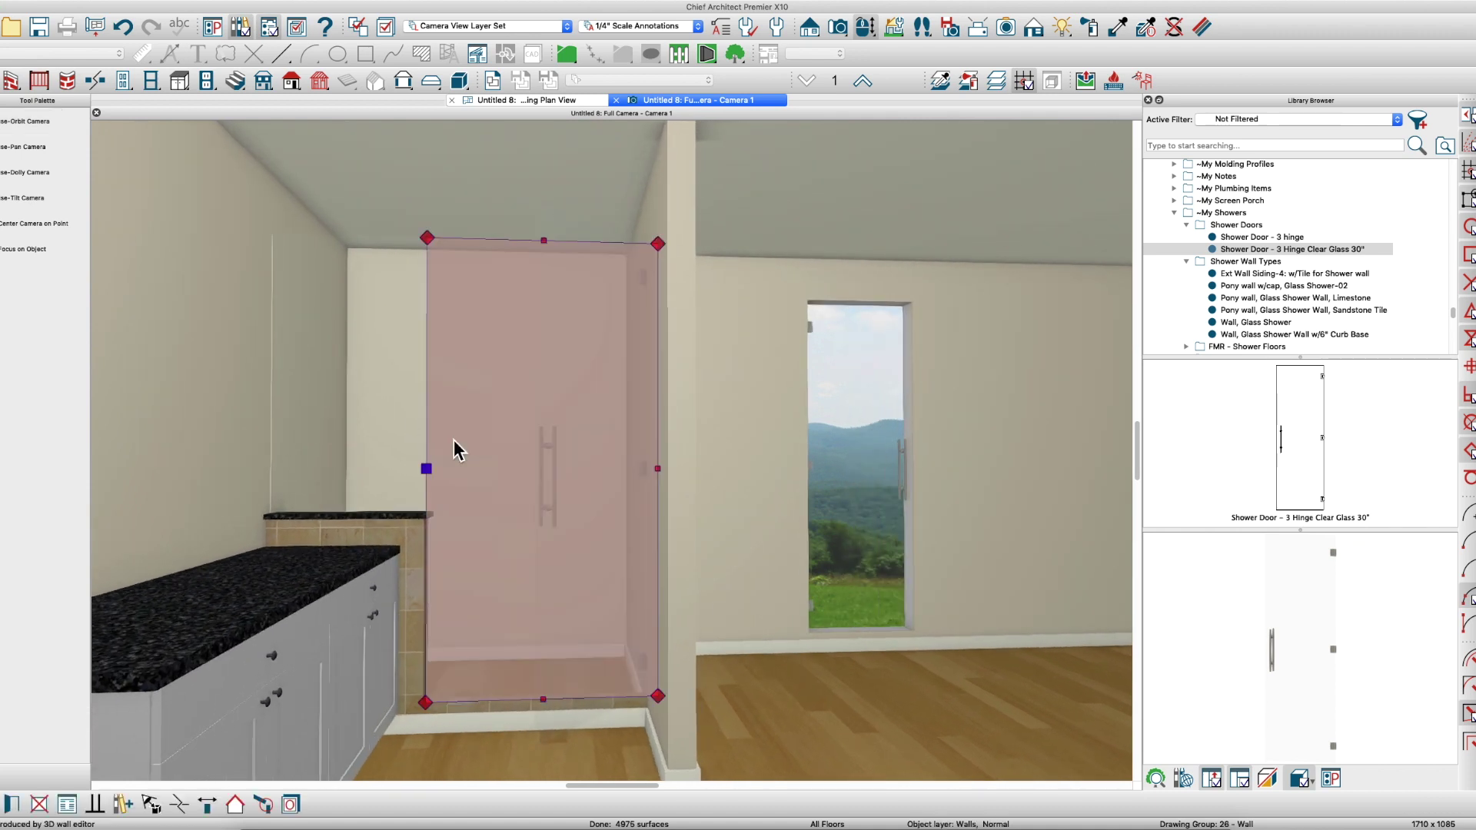
key("o")
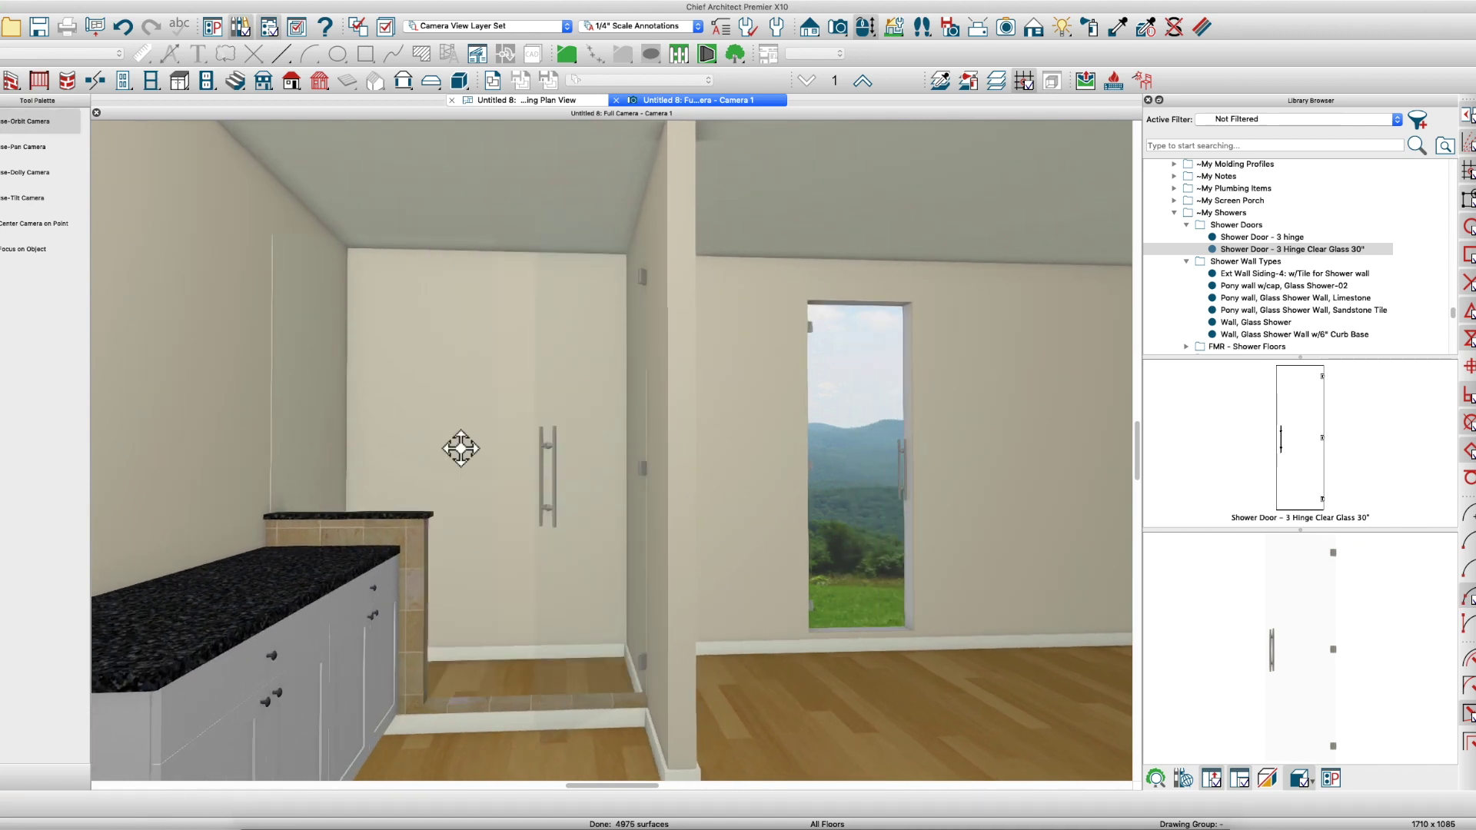
left_click_drag(470, 452, 451, 462)
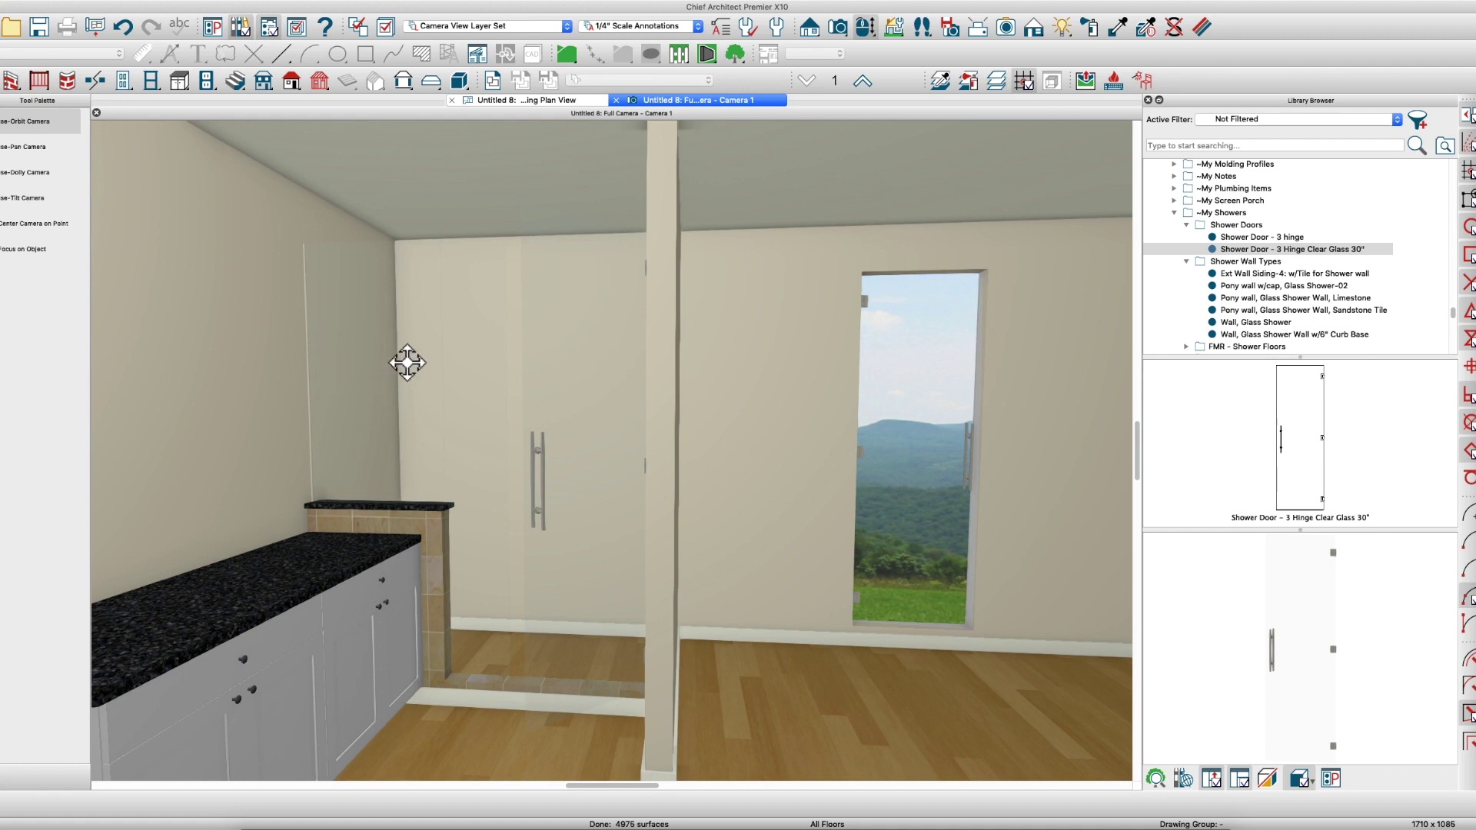
left_click_drag(378, 319, 409, 314)
key("space")
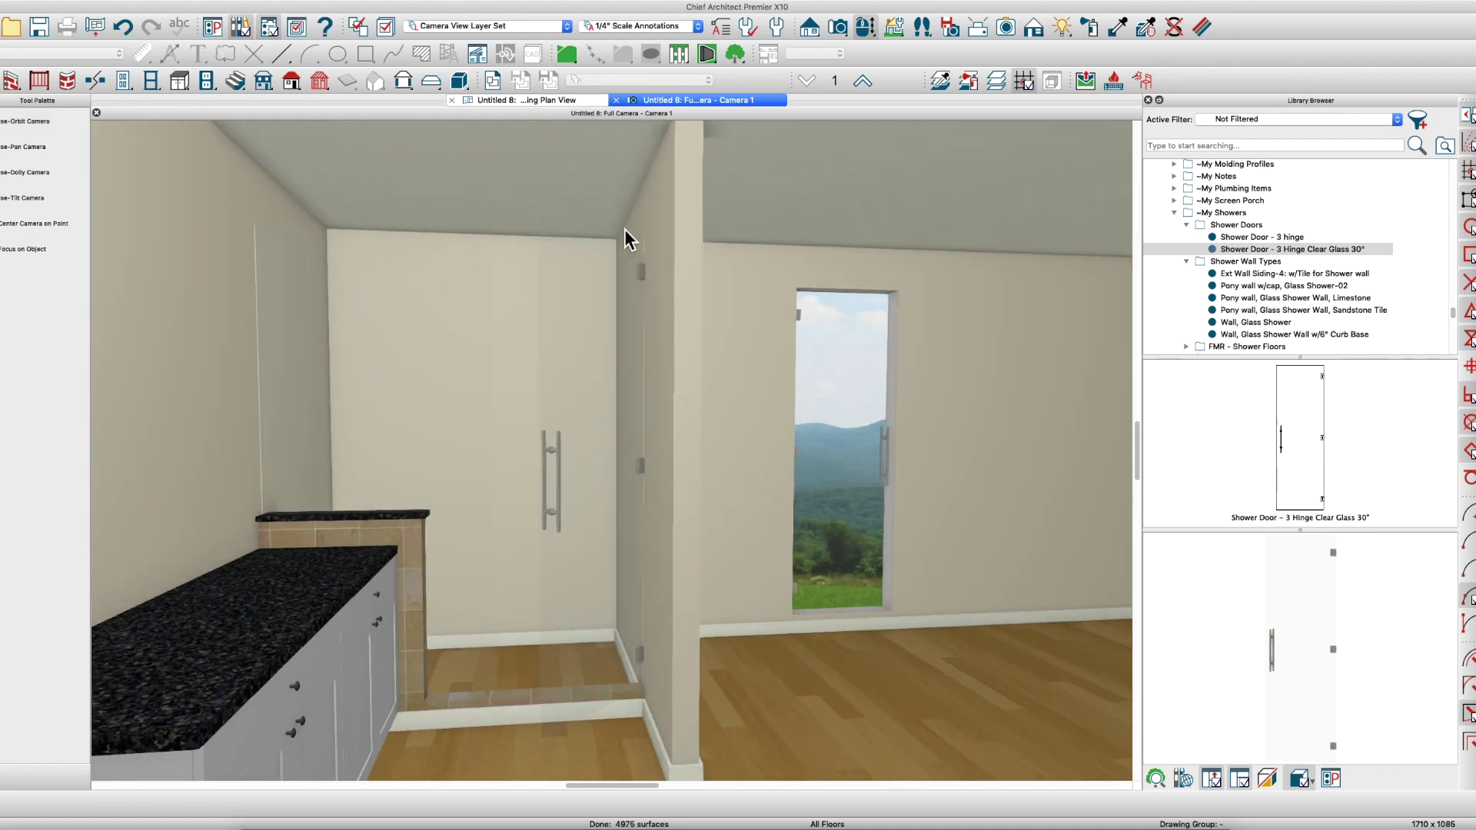
Override the floor default moldings for the shower room in plan view and delete its Default Base Molding profile
key("o")
left_click_drag(477, 352, 485, 644)
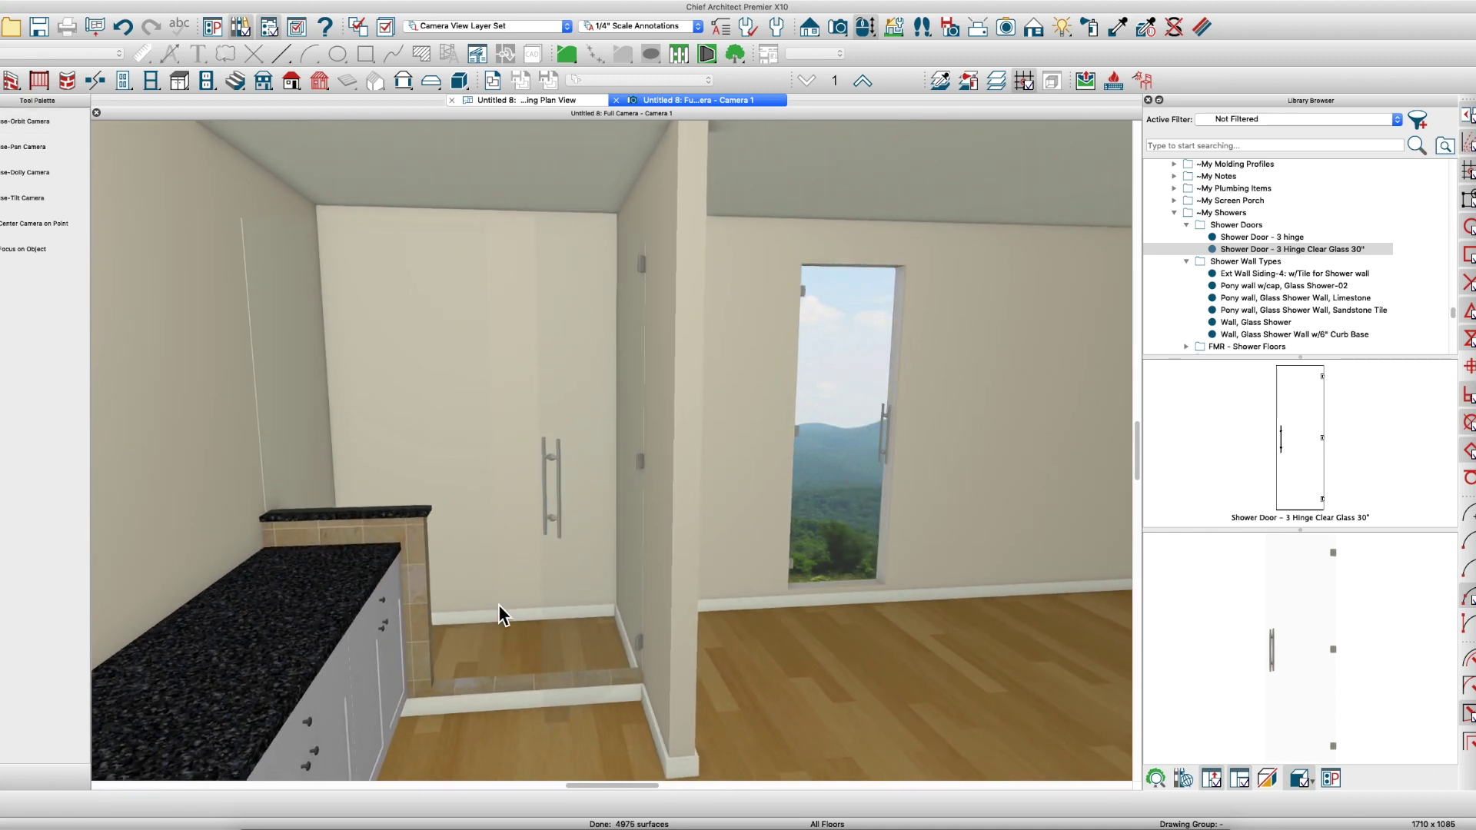
left_click(519, 102)
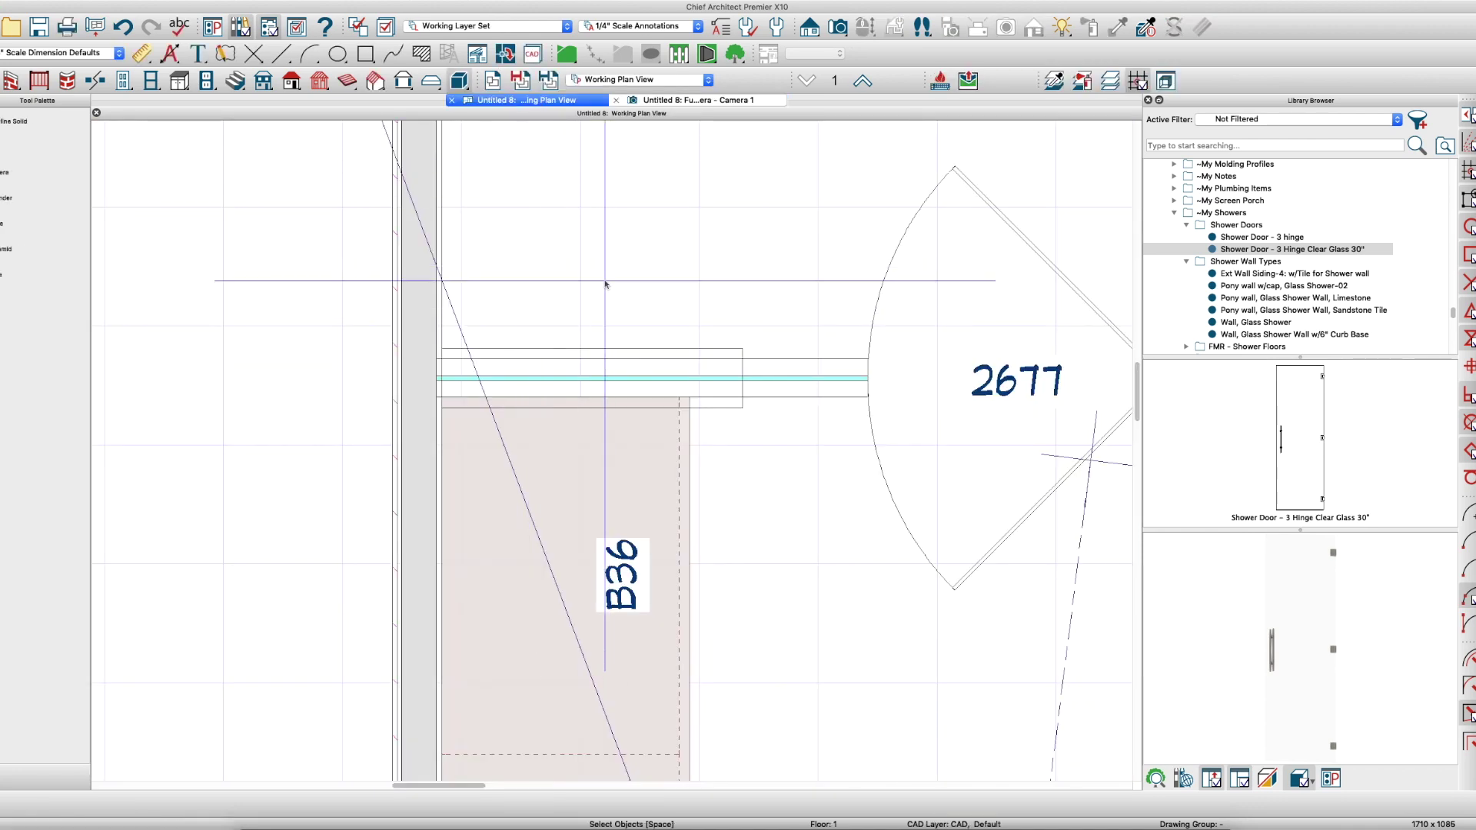
scroll(685, 270, "down", 2)
double_click(685, 271)
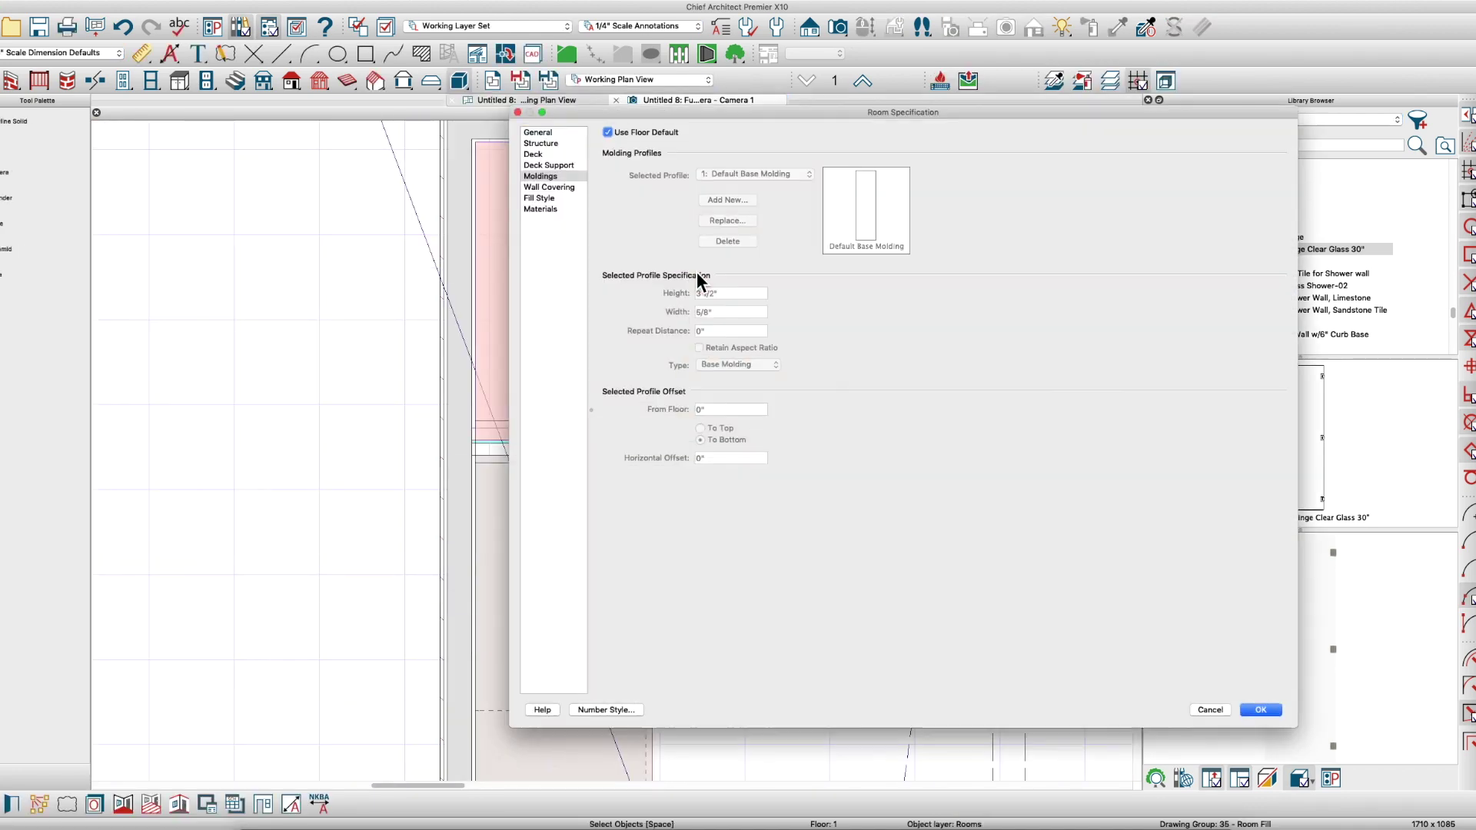
left_click(547, 175)
left_click(609, 132)
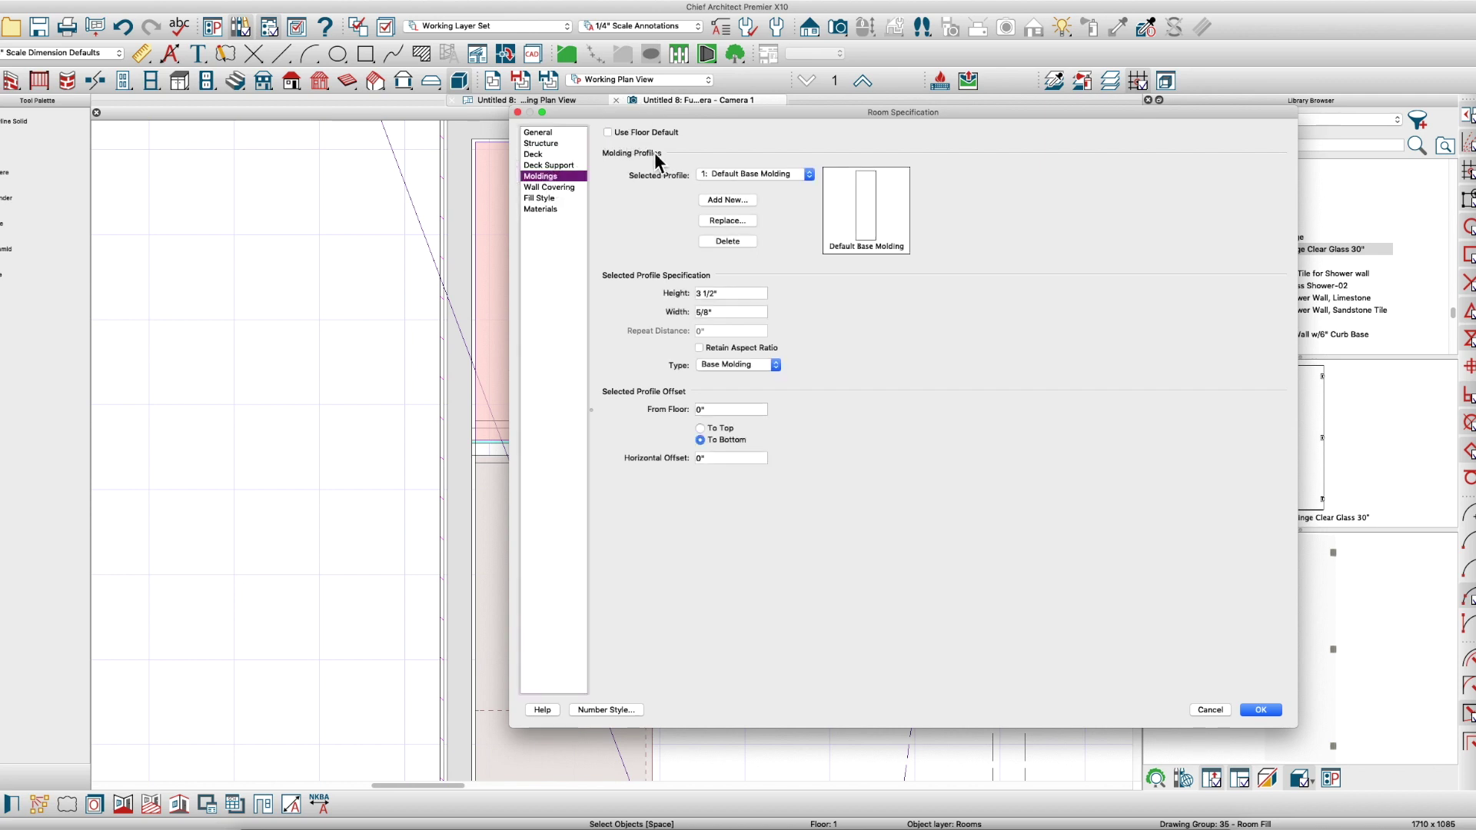
left_click(729, 242)
left_click(1267, 711)
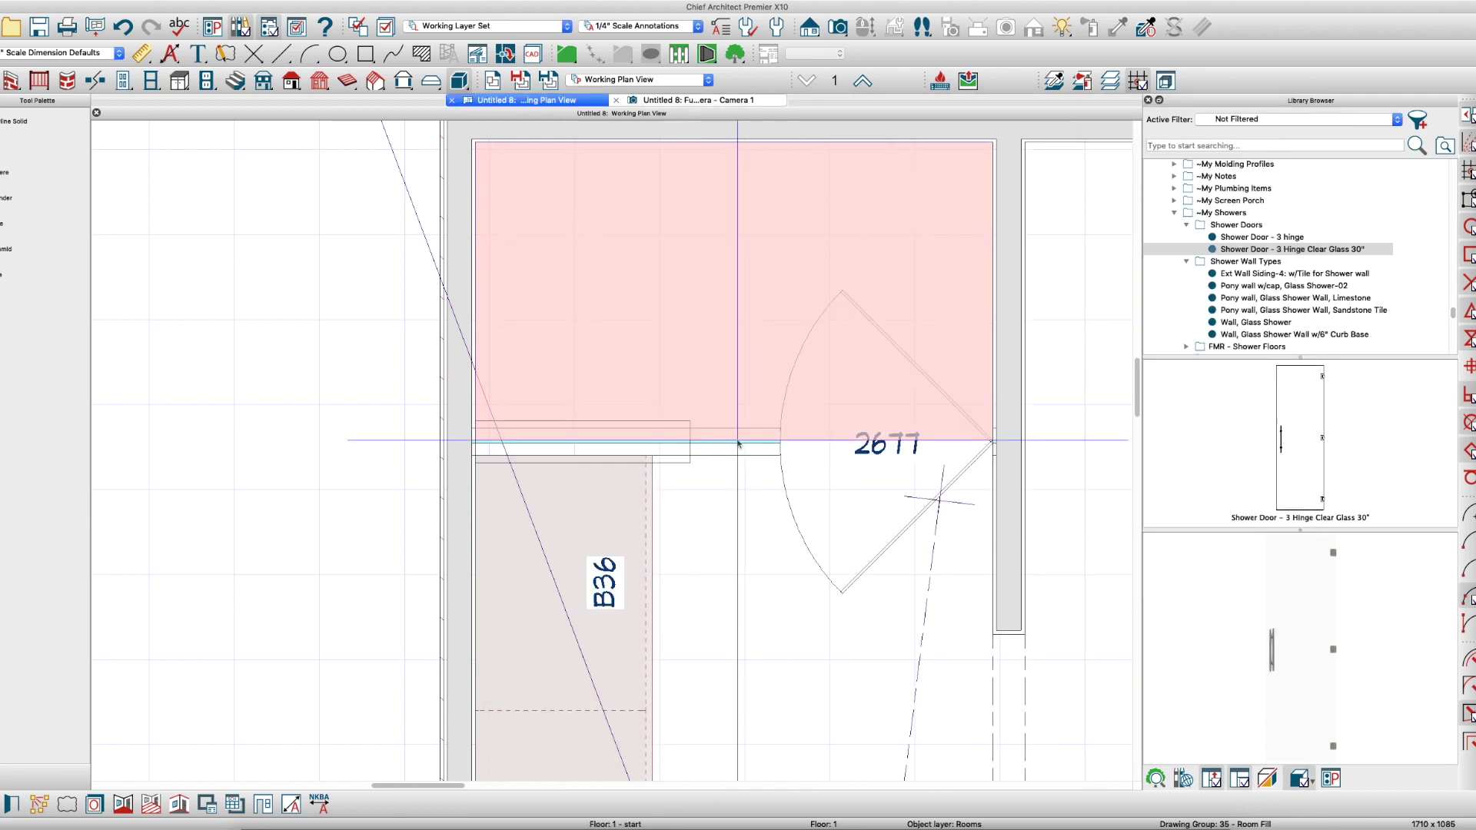
Delete the extra glass shower door from the back wall beside the shower in the camera view
left_click(678, 101)
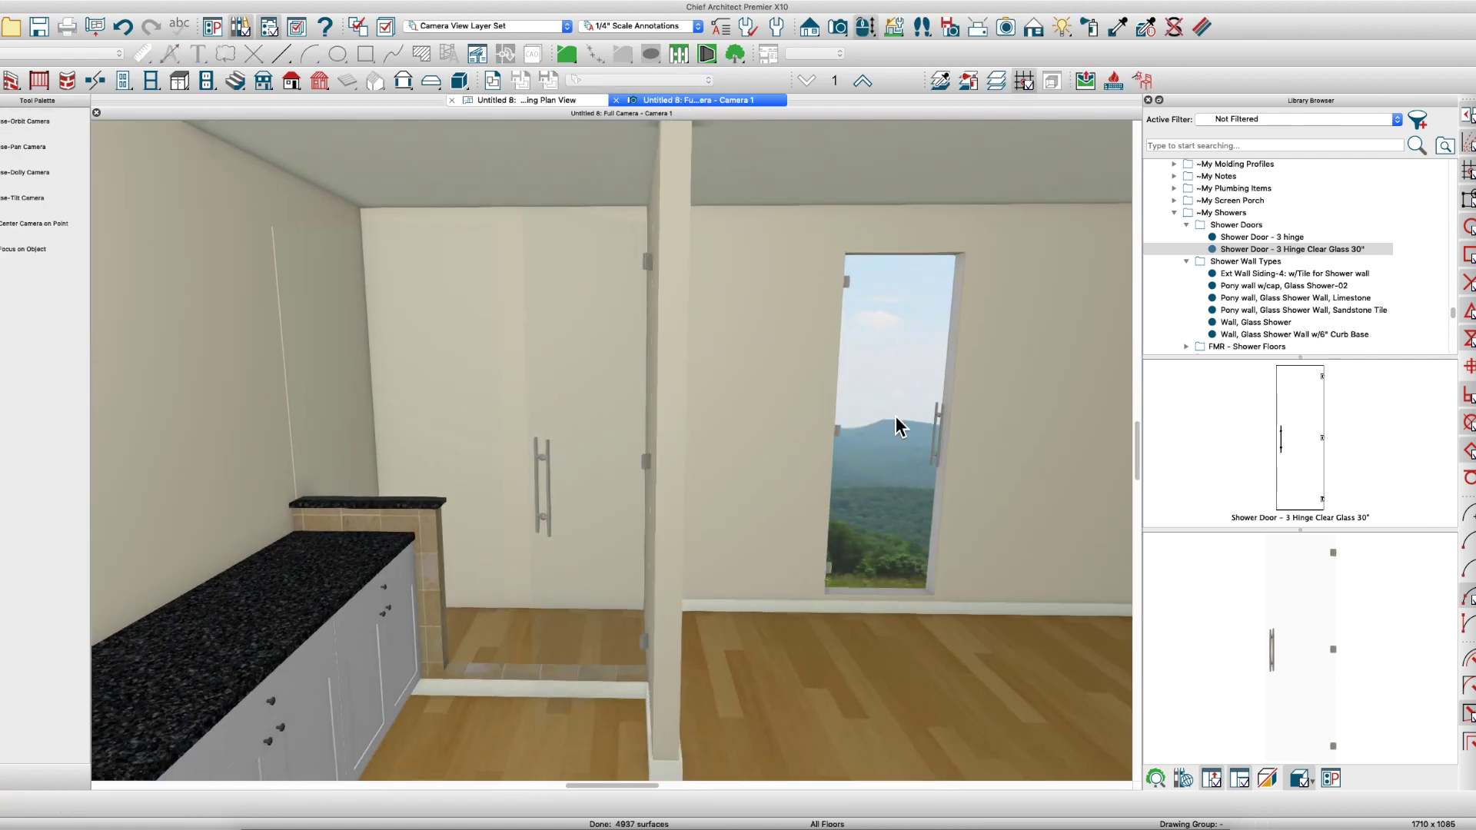
left_click(896, 427)
key("Delete")
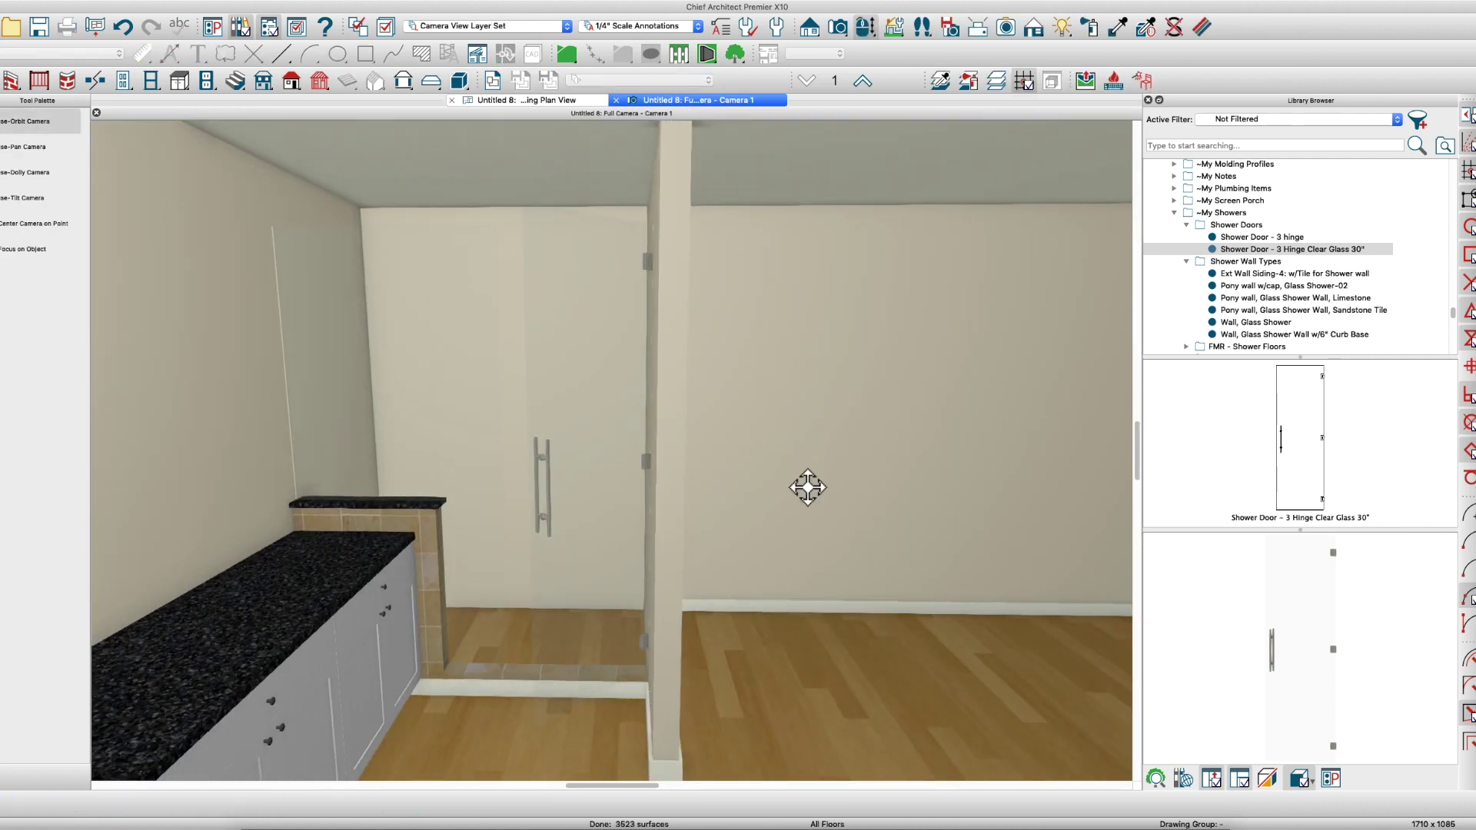
Examine the shower enclosure from several angles, checking the granite cap, tiled pony wall, glass door and walls without baseboard
left_click_drag(792, 493, 916, 527)
key("space")
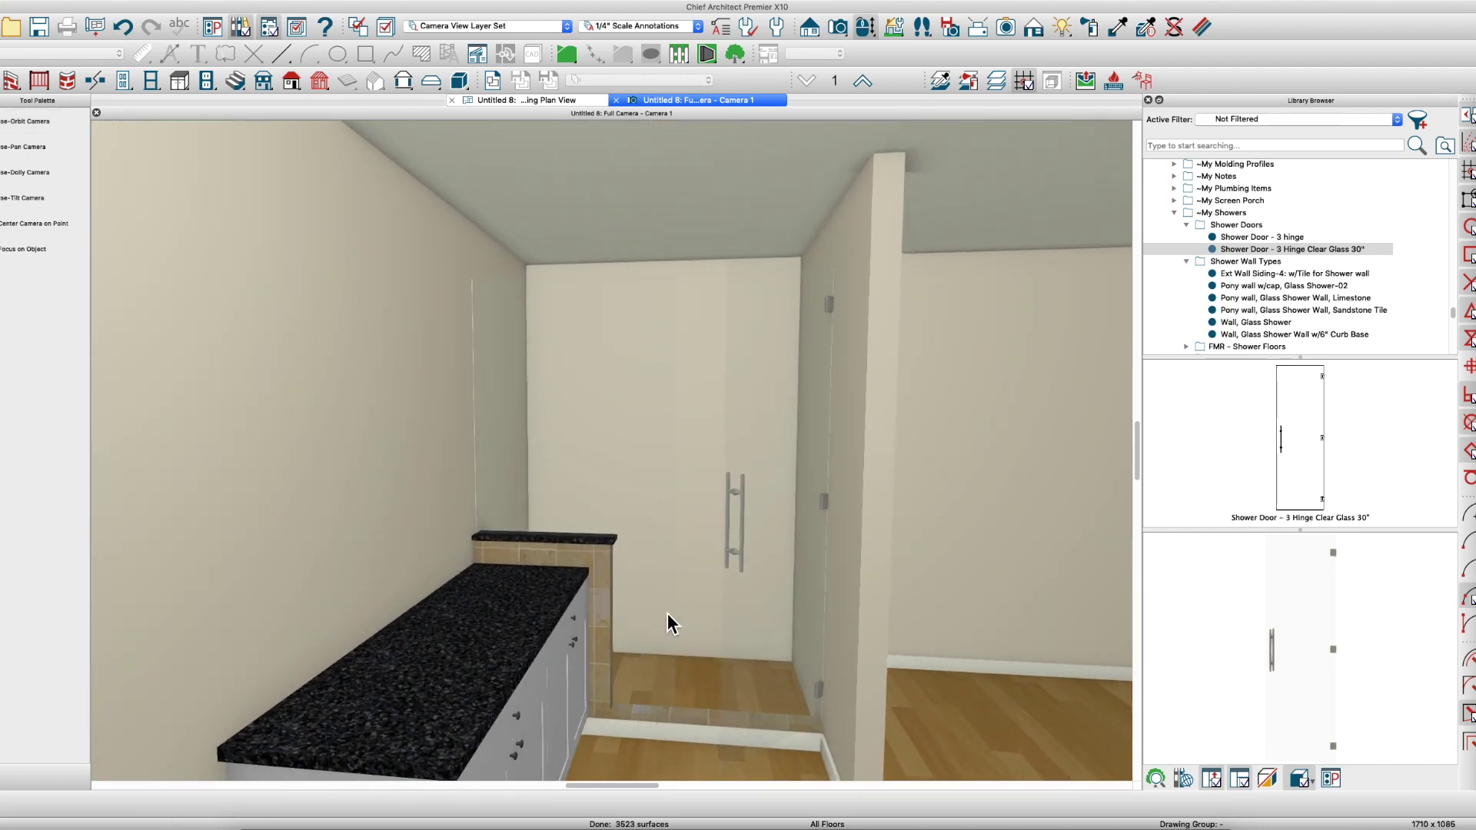
left_click(553, 538)
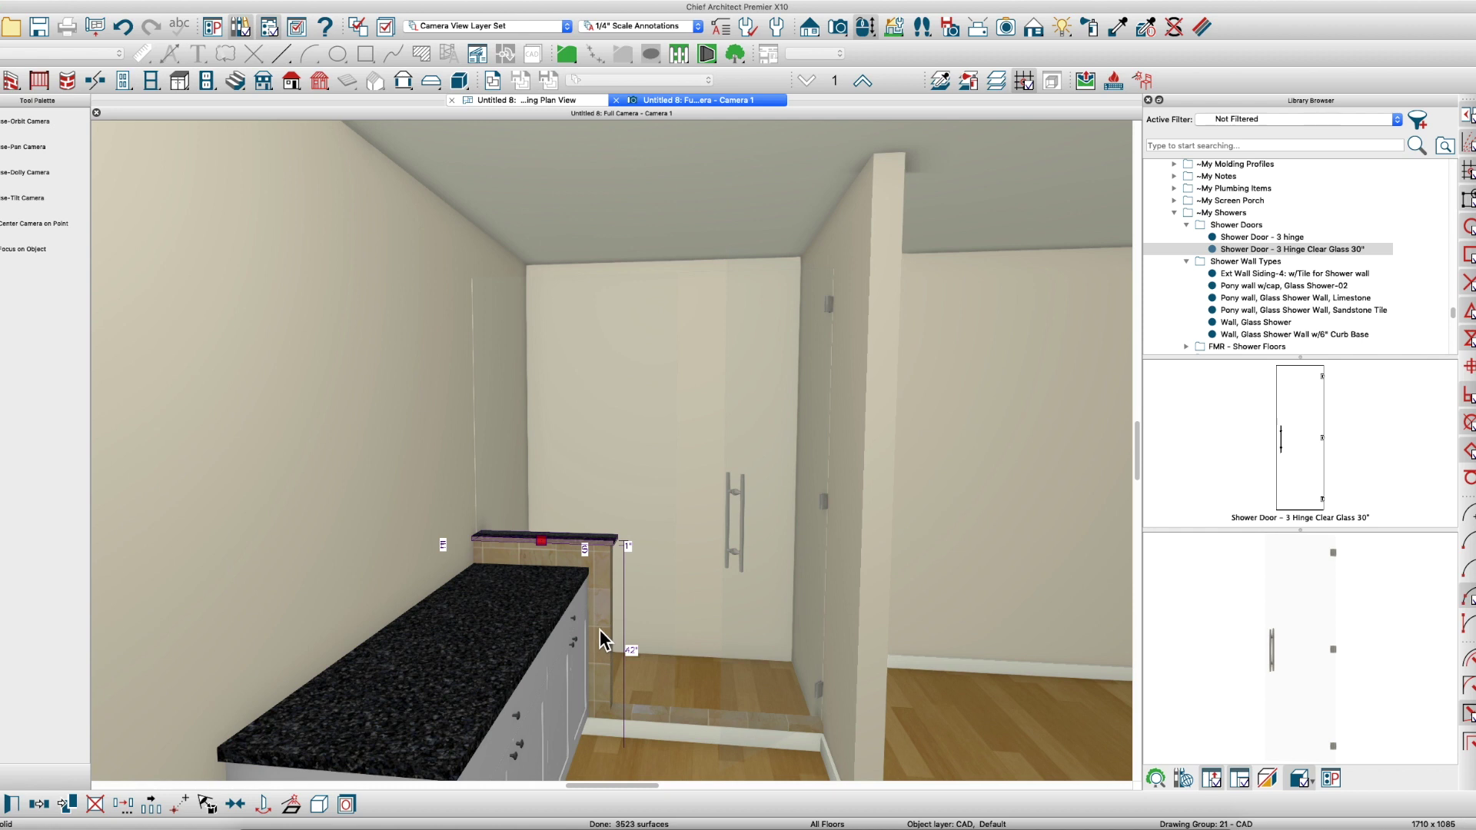
key("space")
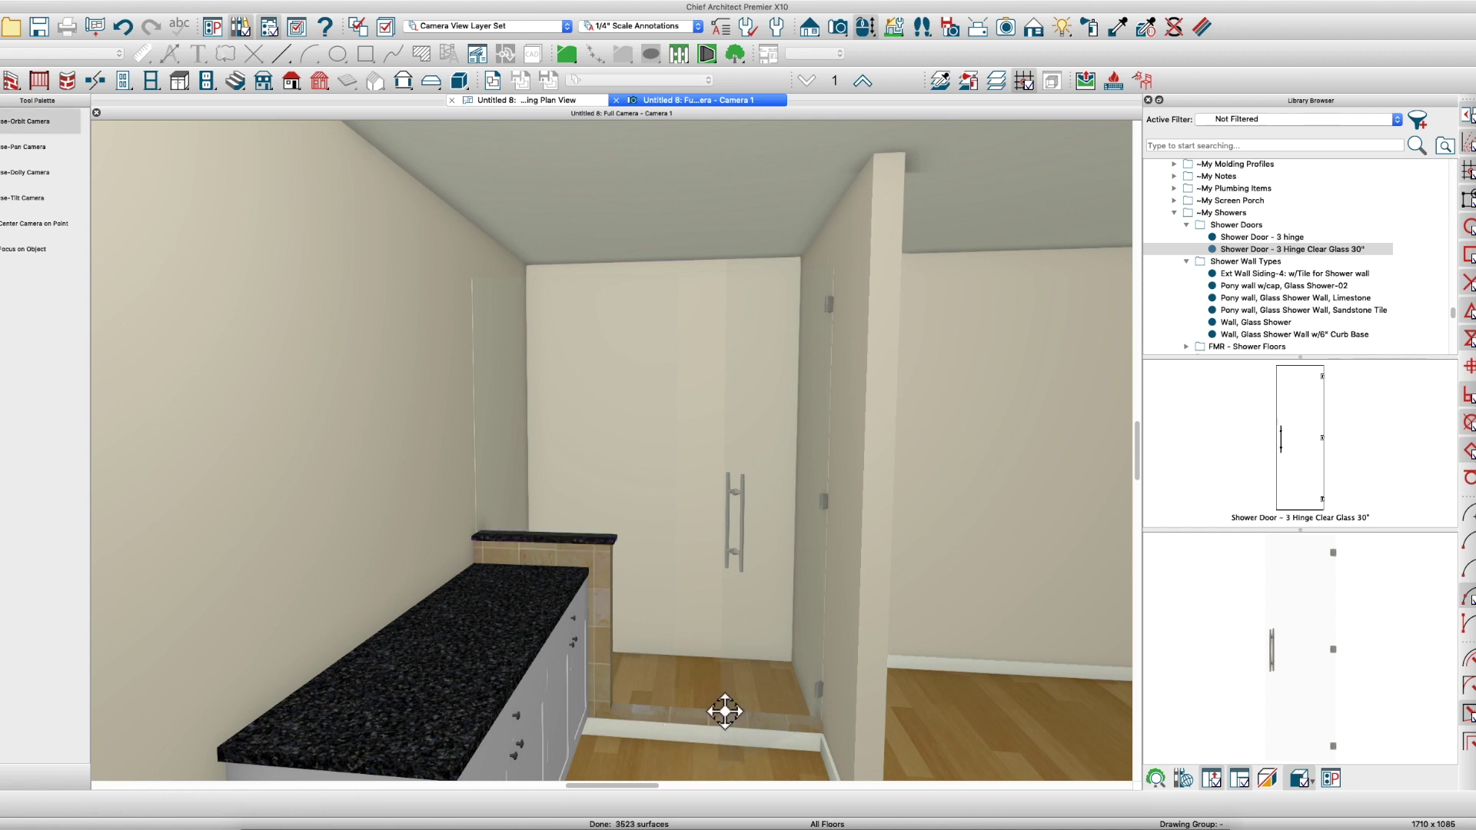
mouse_move(724, 714)
left_mouse_down()
mouse_move(680, 704)
mouse_move(698, 705)
left_mouse_up()
double_click(761, 601)
key("Escape")
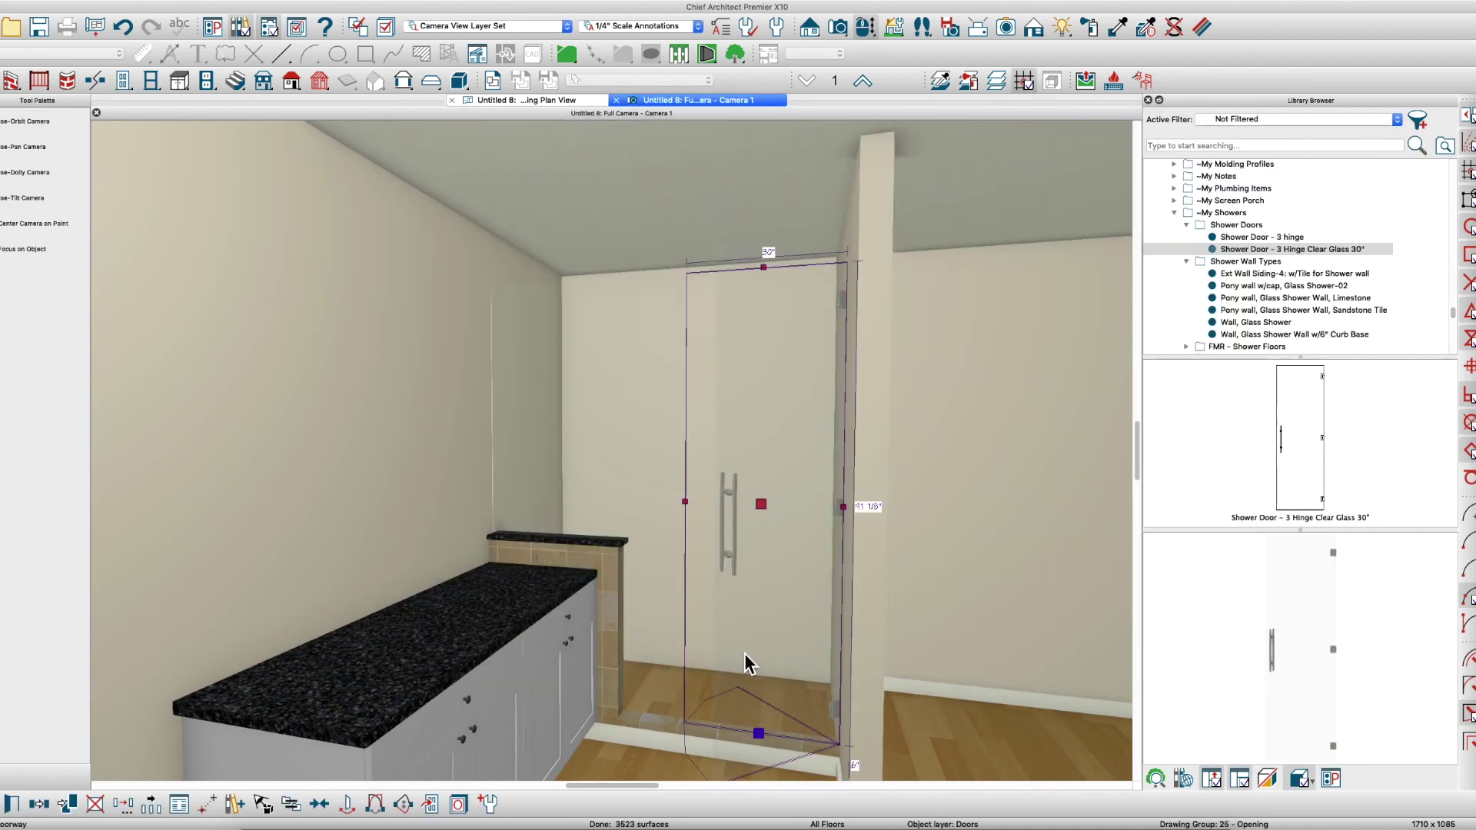
key("Escape")
left_click_drag(750, 660, 758, 654)
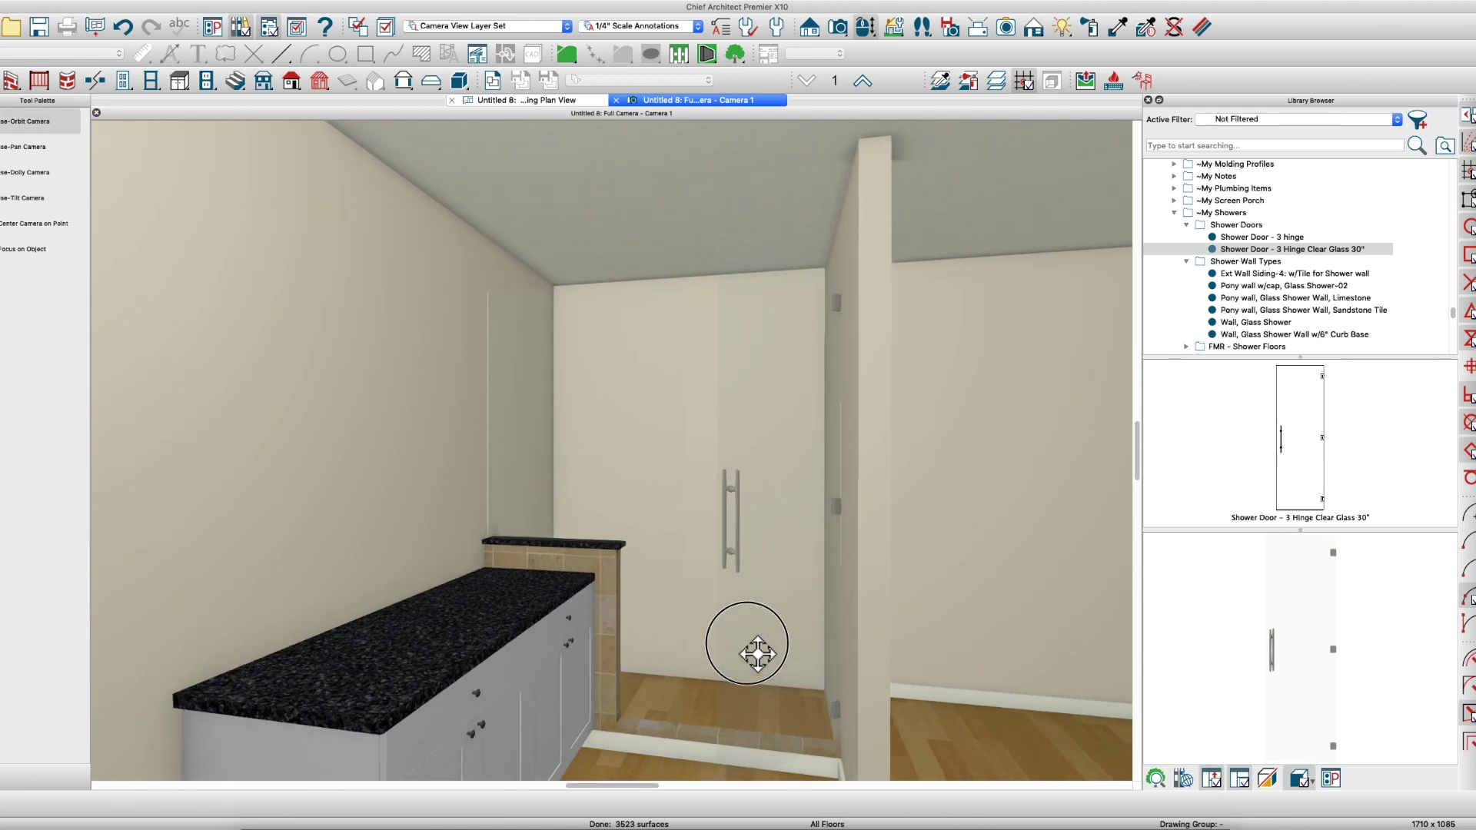
key("Escape")
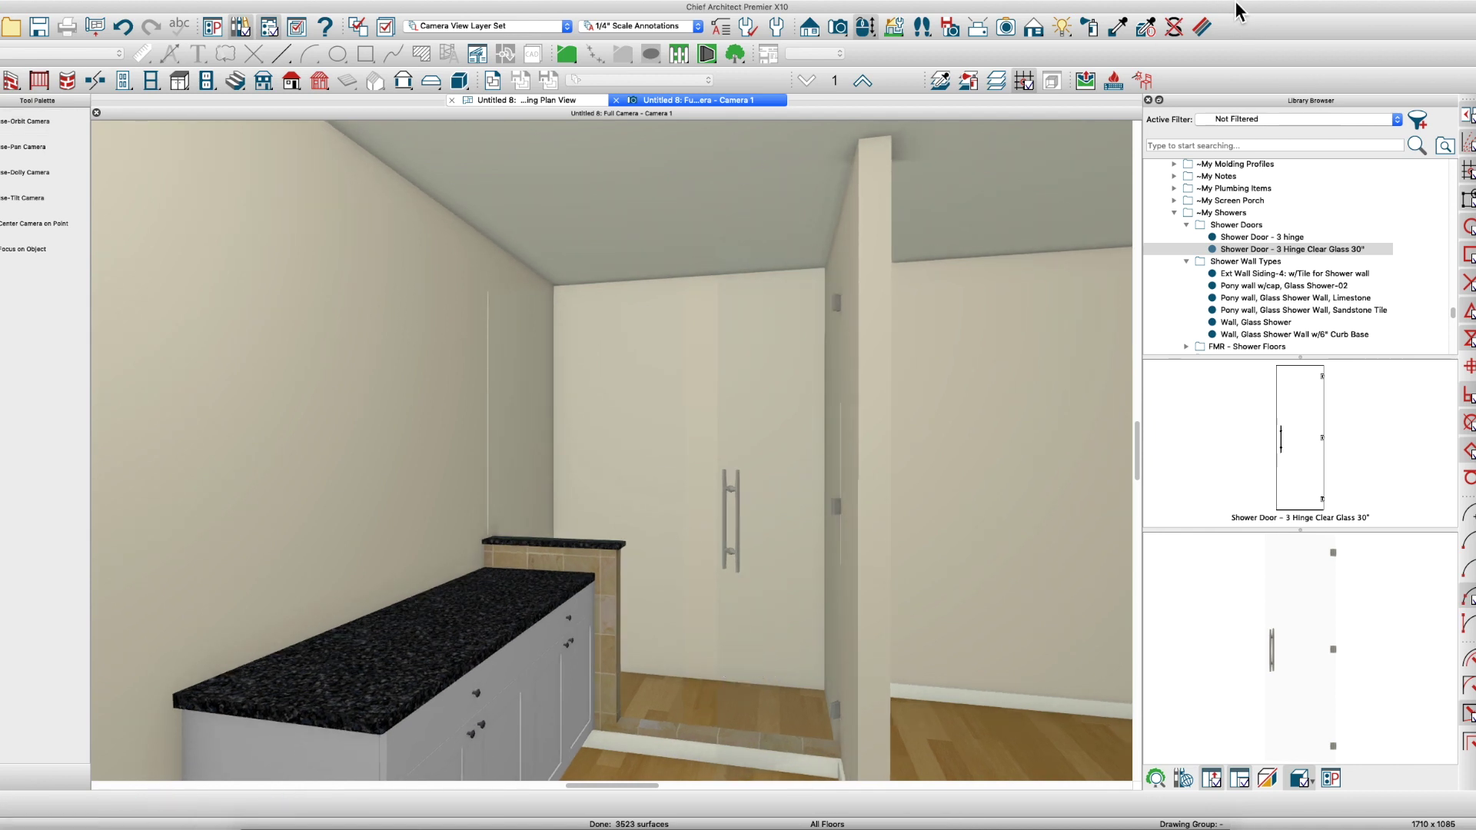